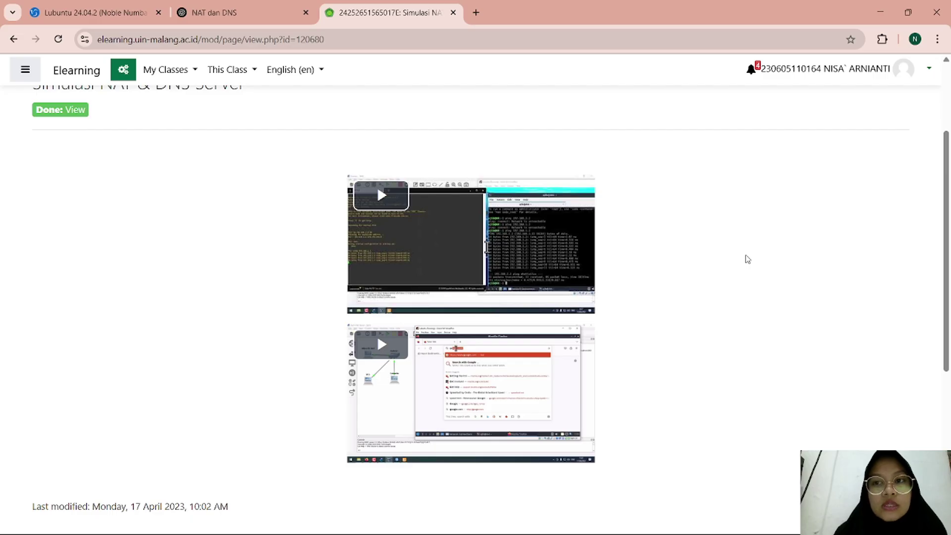
Step: Scroll through the Simulasi NAT & DNS Server course page on UIN Malang E-learning
scroll(747, 259, "up", 2)
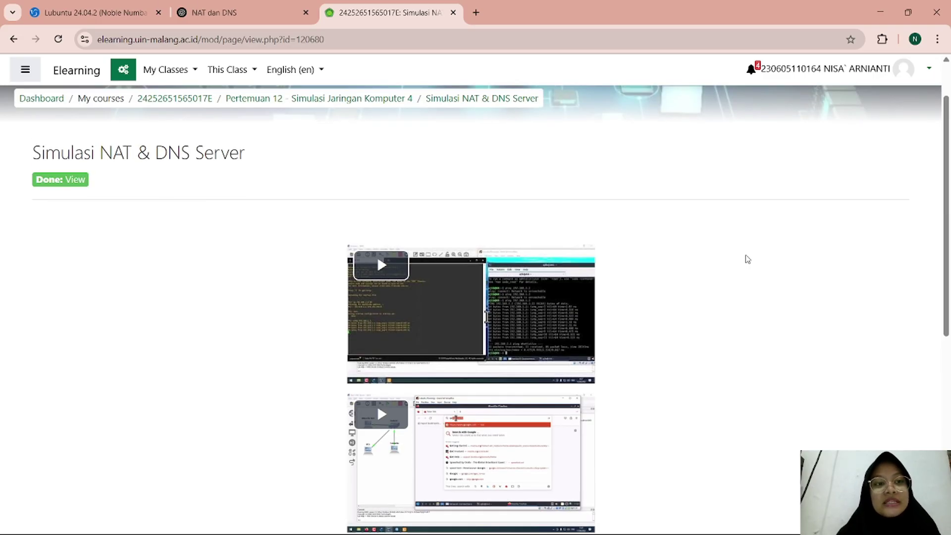
scroll(747, 259, "down", 2)
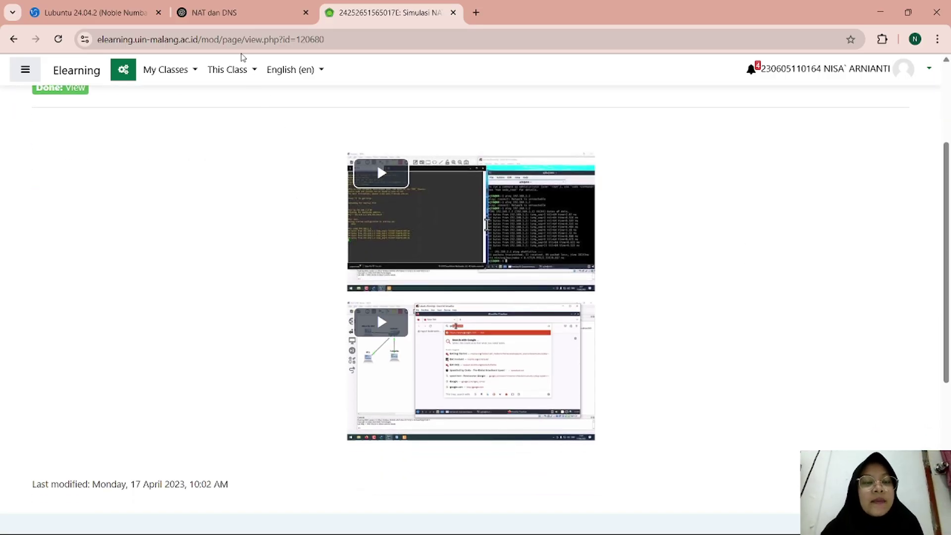
left_click(224, 17)
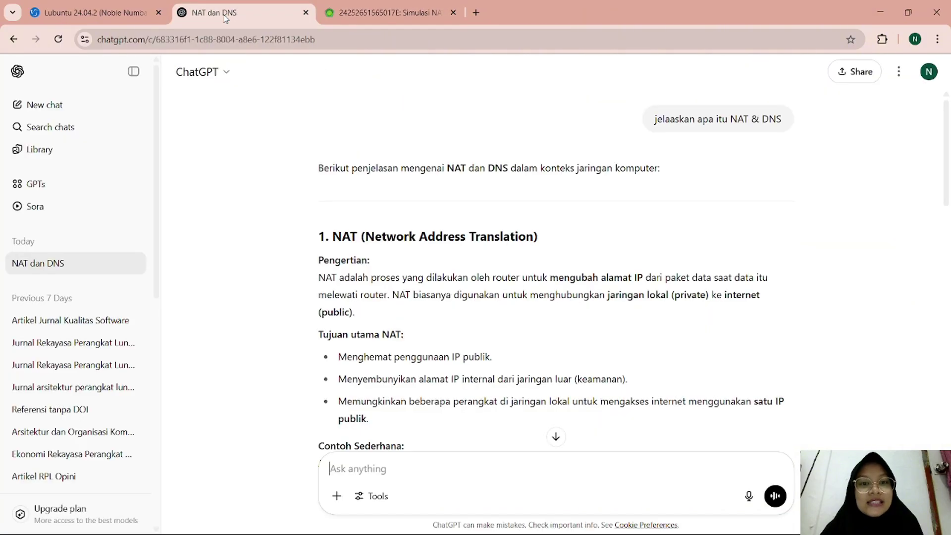
scroll(610, 290, "down", 2)
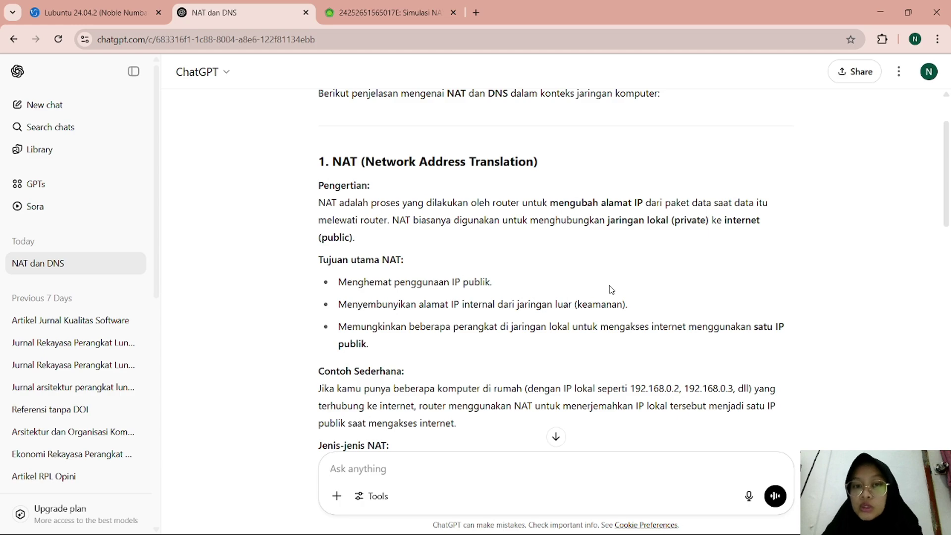
scroll(611, 290, "down", 4)
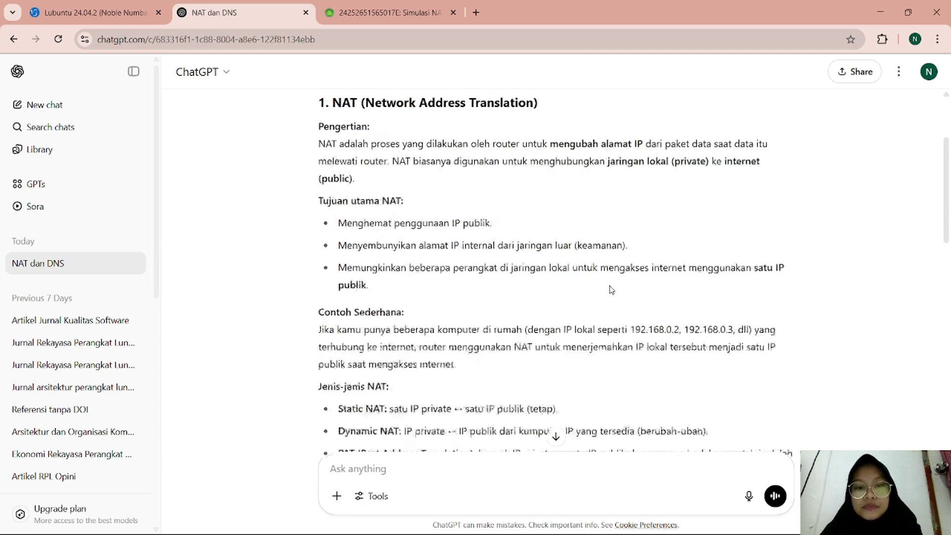
scroll(611, 290, "down", 2)
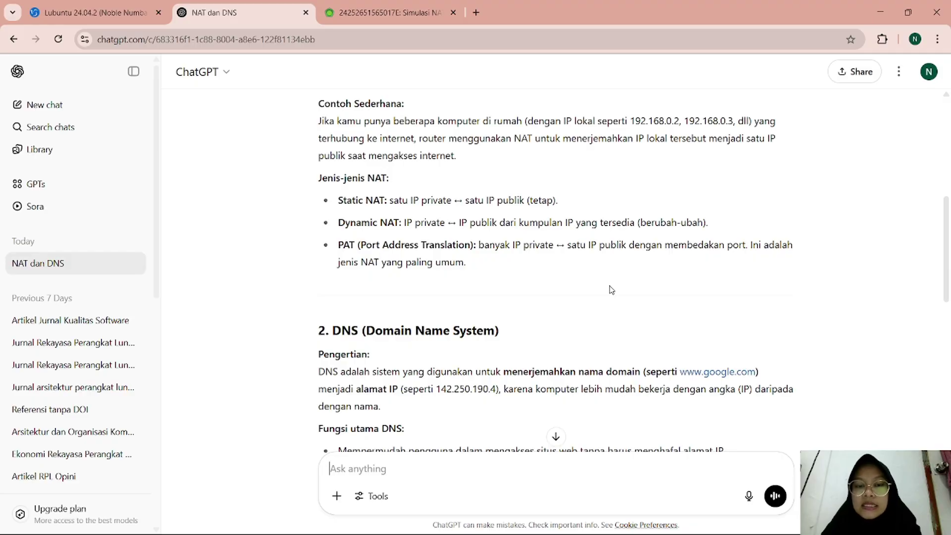
scroll(611, 290, "down", 5)
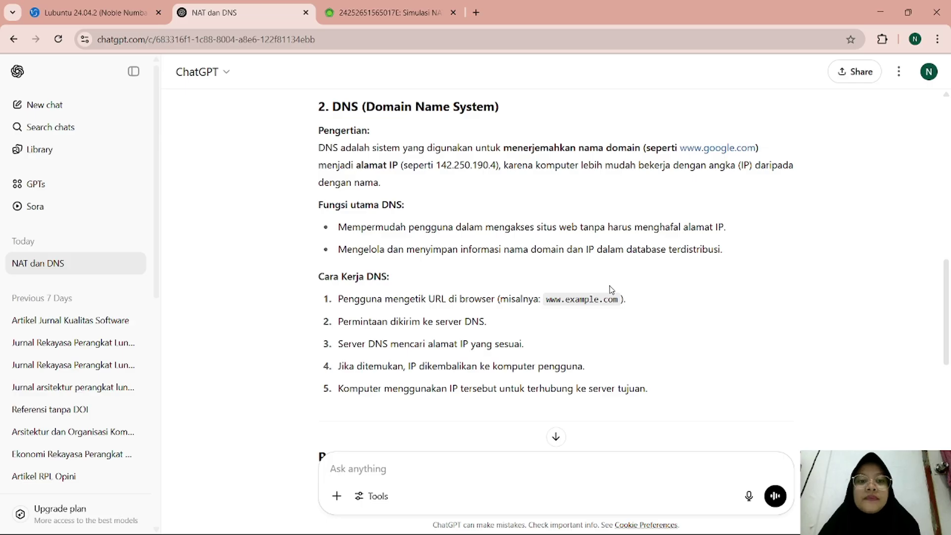
Step: Return to the Simulasi NAT & DNS Server course page and scroll it
left_click(388, 23)
scroll(660, 297, "up", 5)
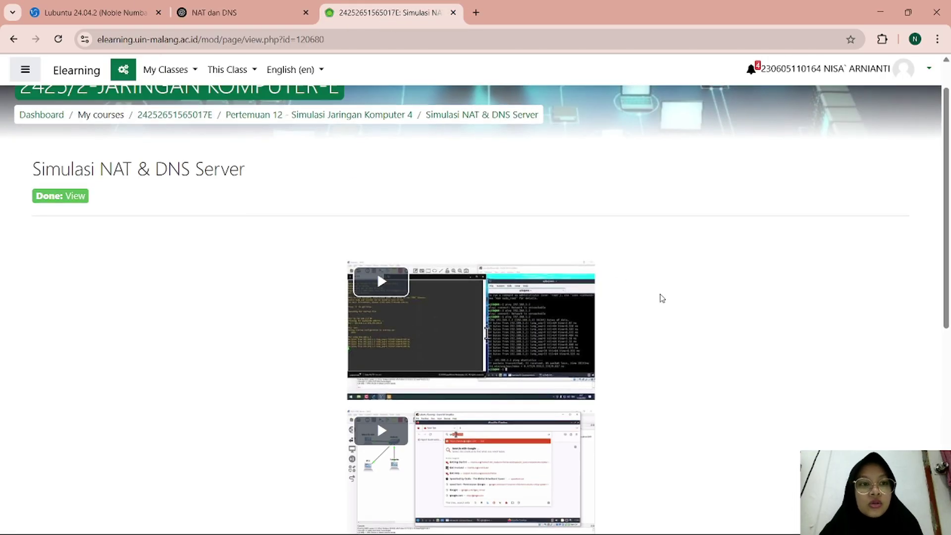
scroll(662, 298, "down", 10)
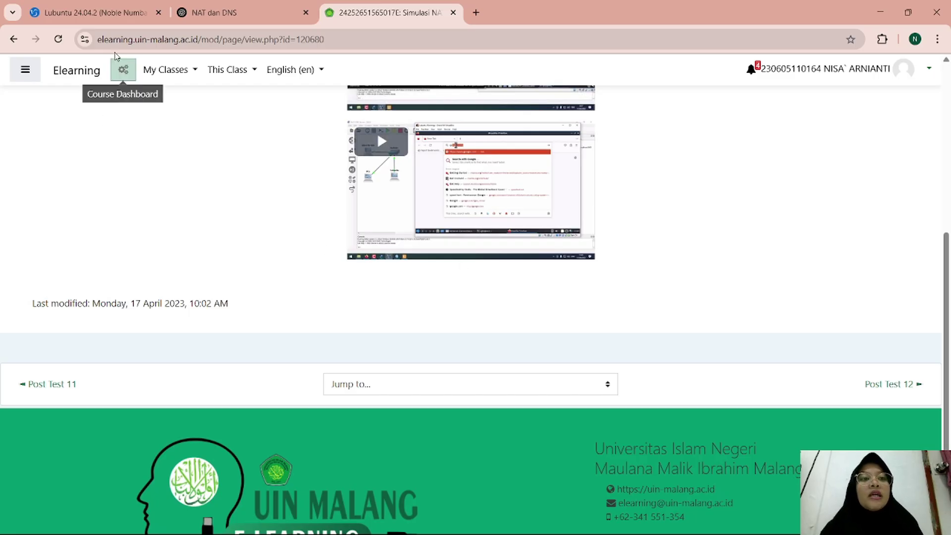
Step: Switch to the Lubuntu 24.04.2 release page and browse its desktop image files
left_click(92, 10)
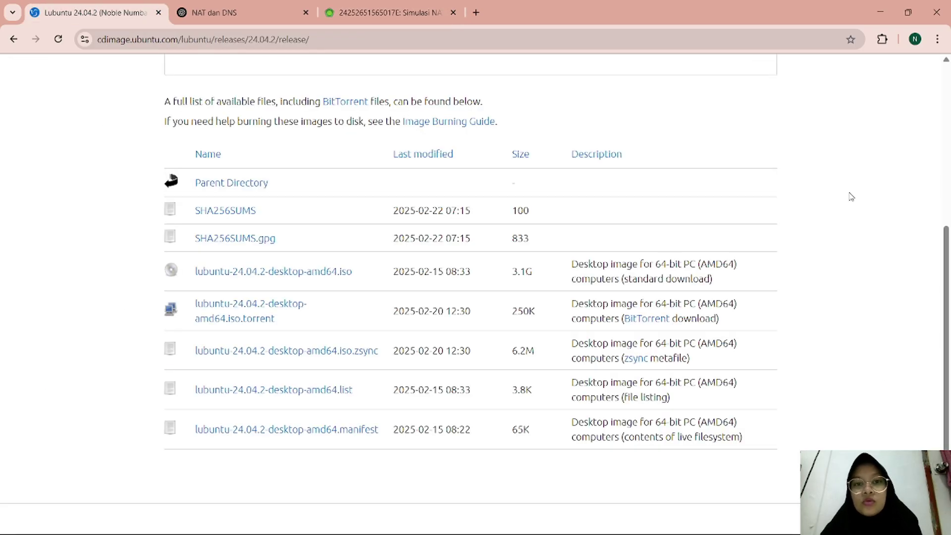
scroll(851, 196, "up", 4)
scroll(851, 197, "down", 4)
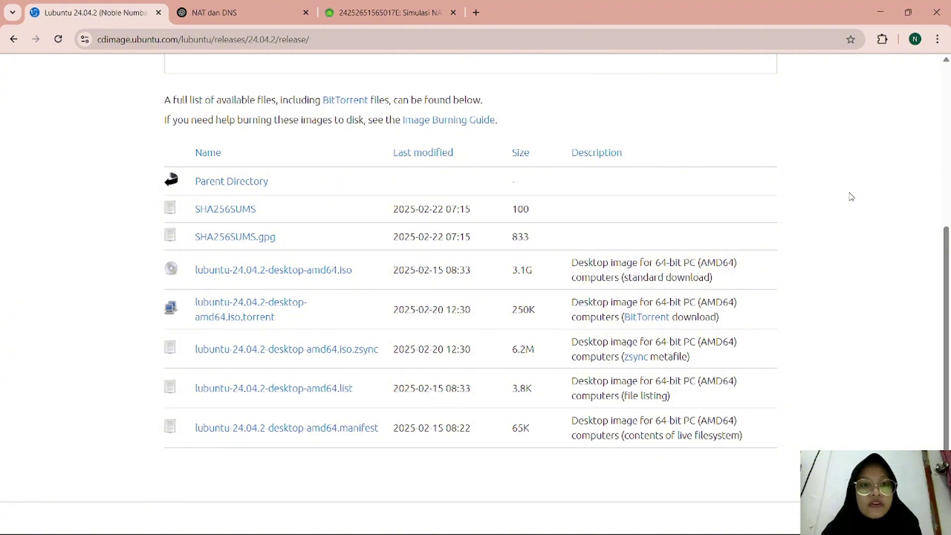
scroll(851, 197, "up", 7)
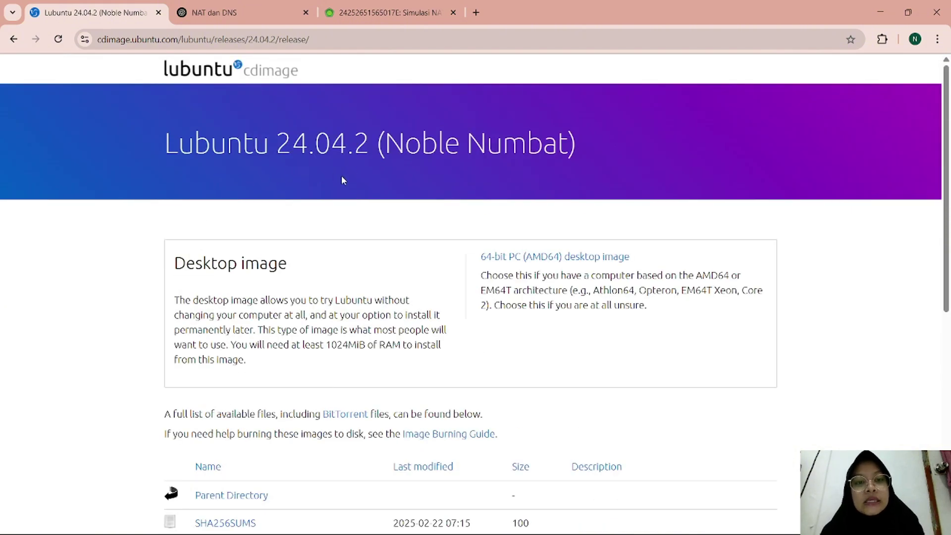
scroll(853, 261, "down", 8)
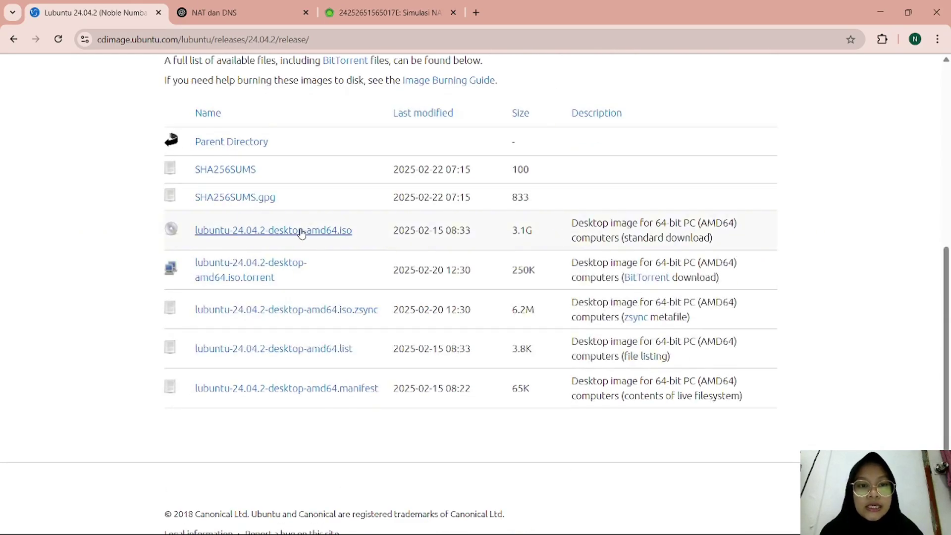
scroll(878, 249, "down", 1)
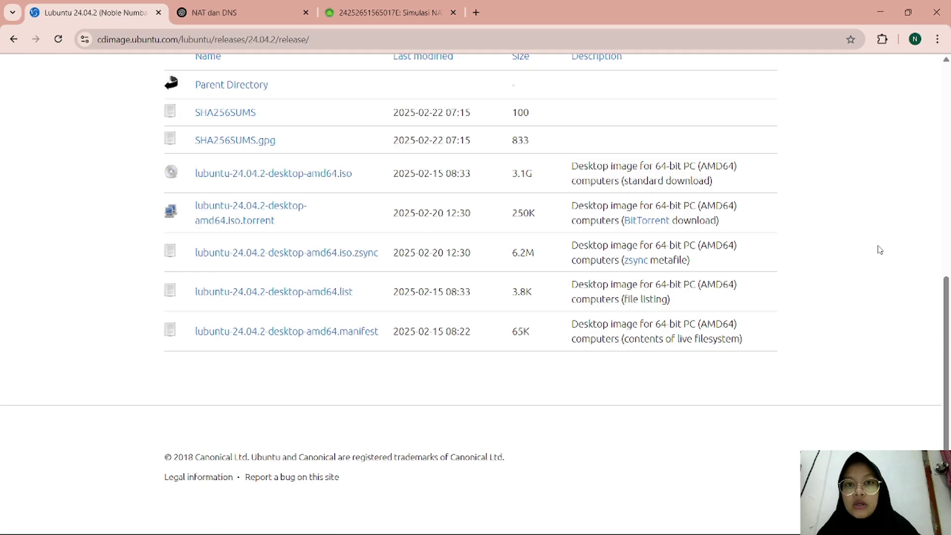
scroll(878, 248, "up", 2)
scroll(879, 249, "up", 4)
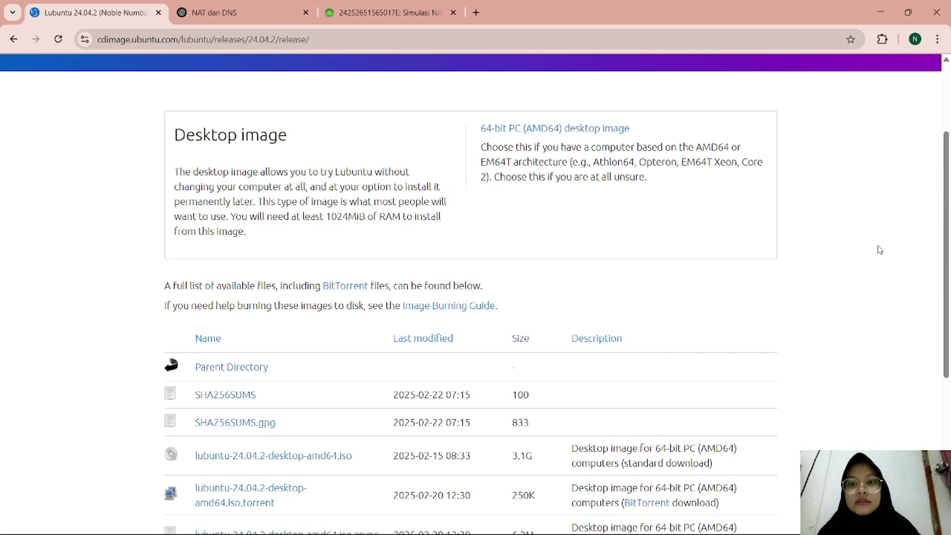
mouse_move(867, 534)
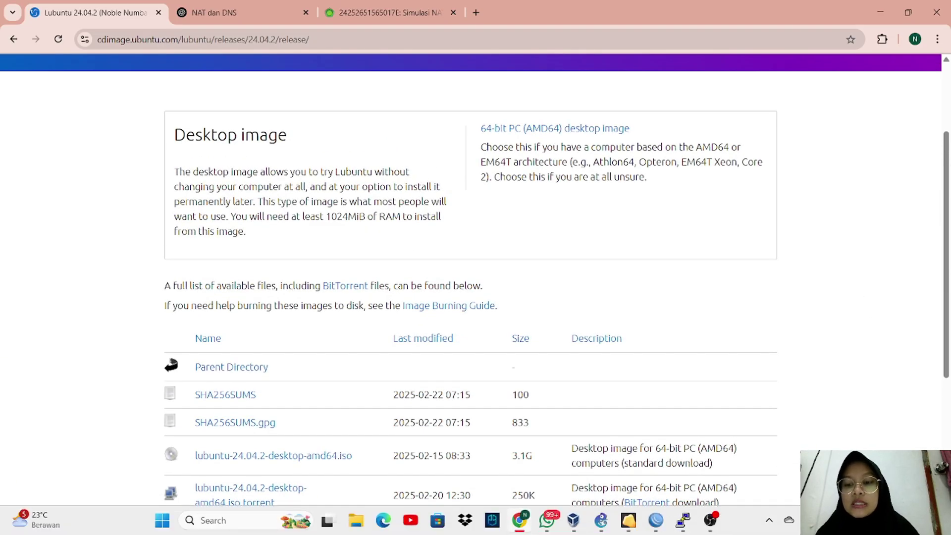
Step: Bring VirtualBox Manager to the front and look through its Machine and File menus
left_click(574, 521)
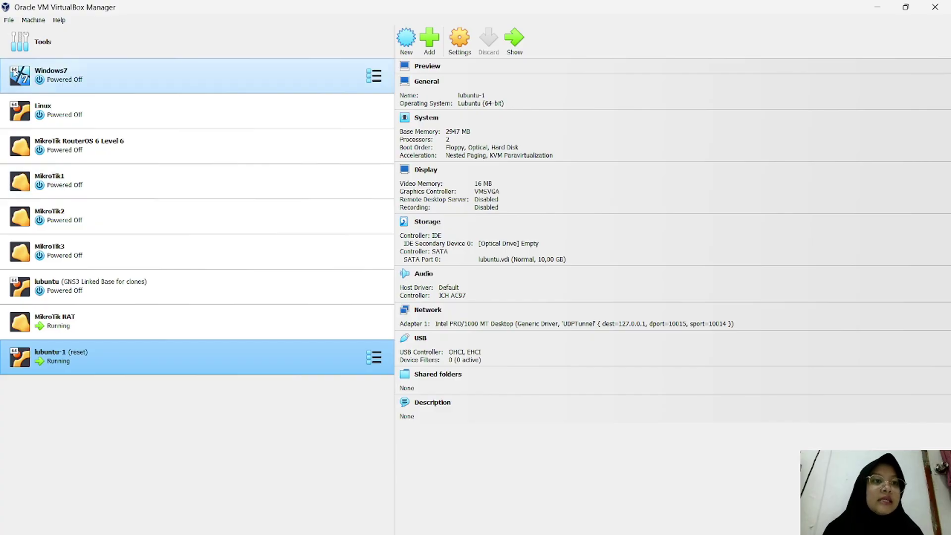
left_click(31, 23)
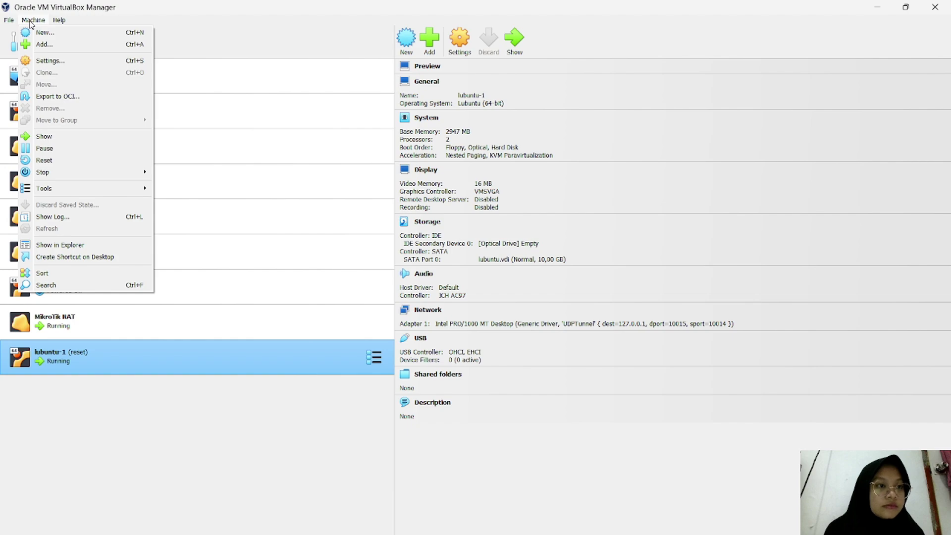
mouse_move(9, 20)
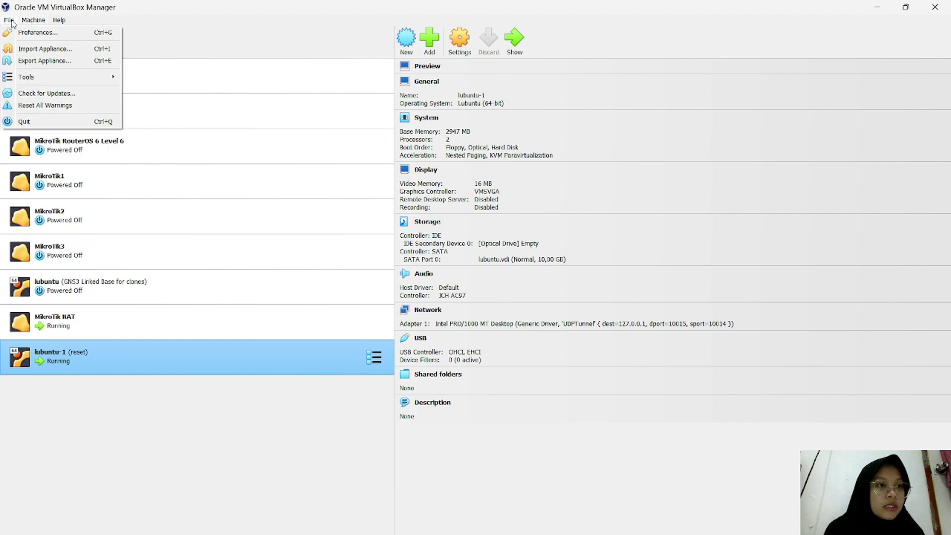
Step: Open Import Appliance, close it without importing, and dismiss the WhatsApp notification
left_click(42, 50)
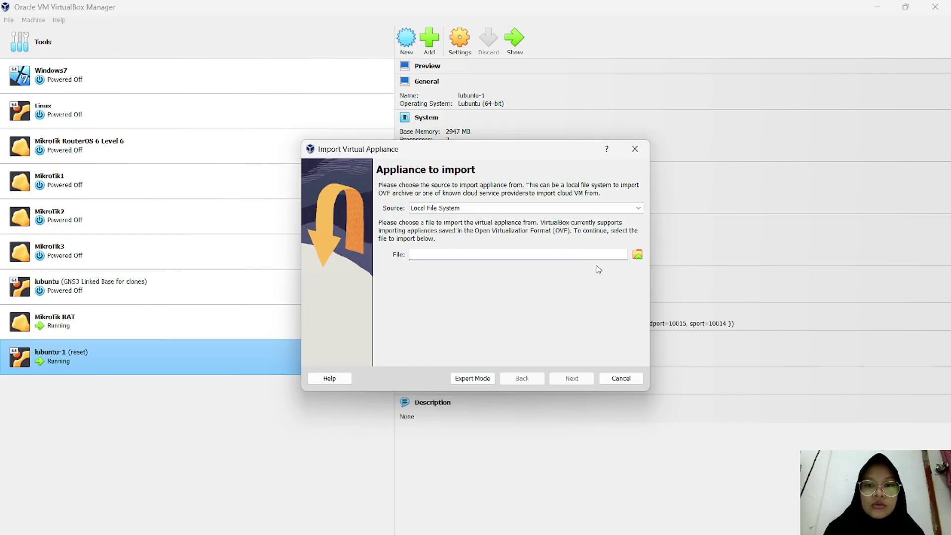
left_click(636, 149)
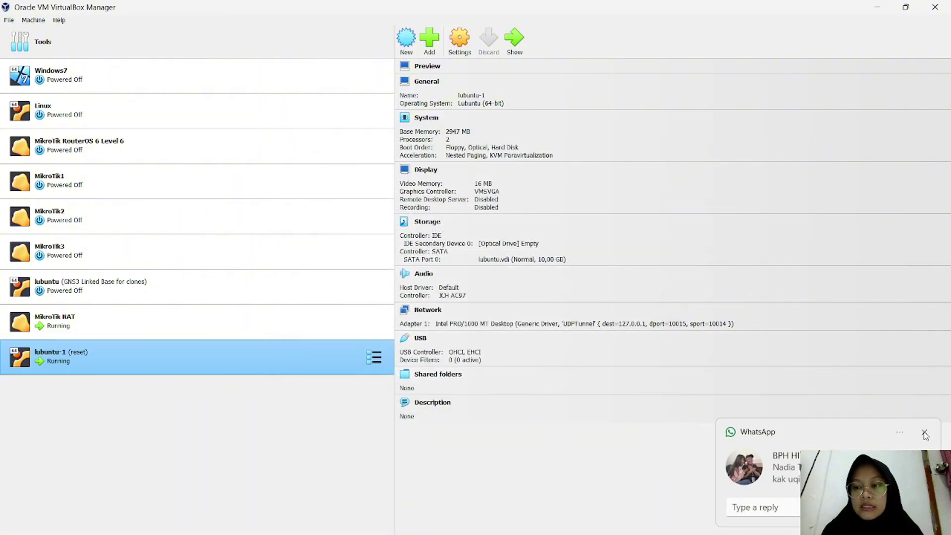
left_click(923, 432)
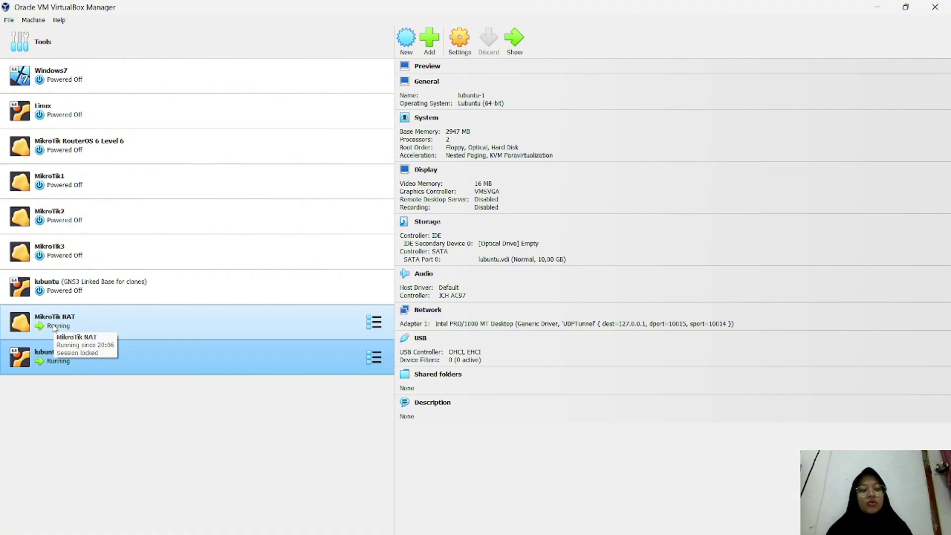
Step: Check the MikroTik RouterOS machine's actions, then select lubuntu-1 to view its details
right_click(145, 149)
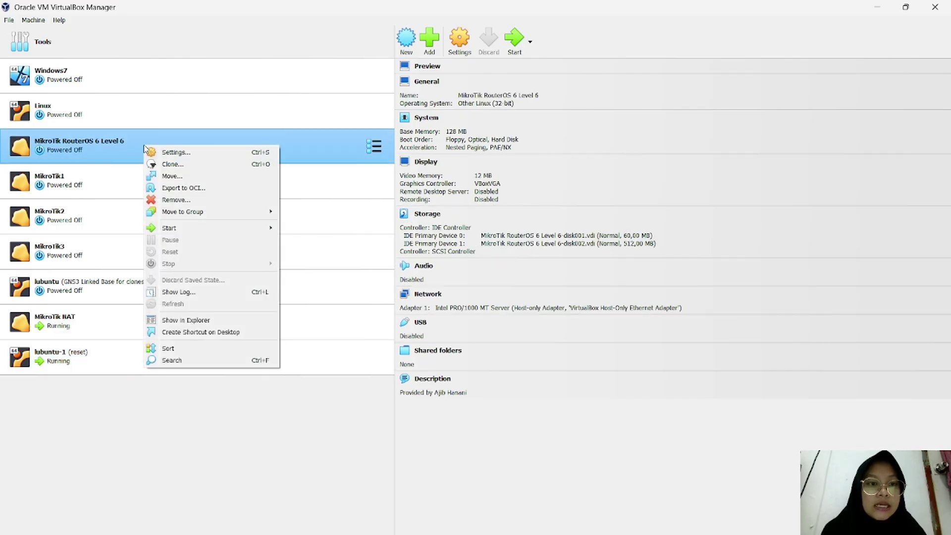
left_click(91, 414)
left_click(155, 355)
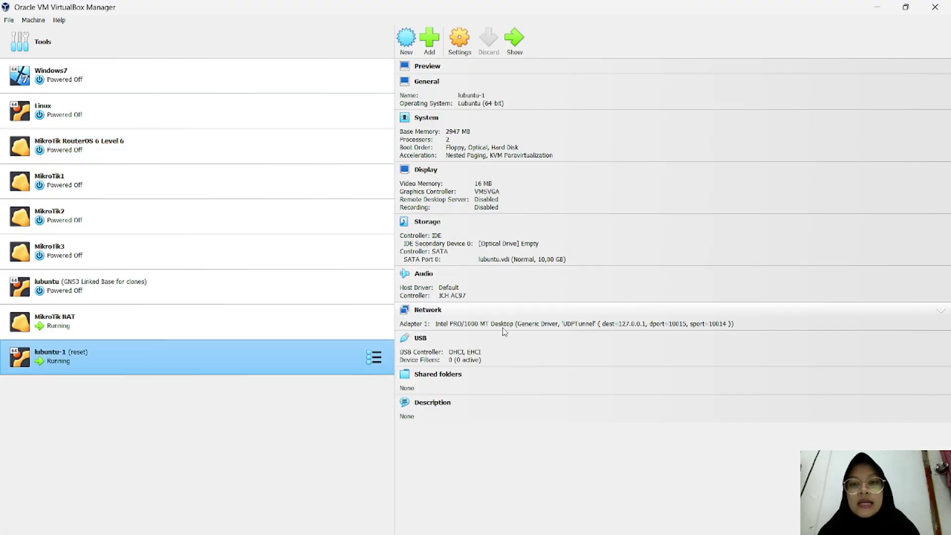
Step: Minimize VirtualBox Manager and Chrome to reveal the Windows desktop
mouse_move(568, 517)
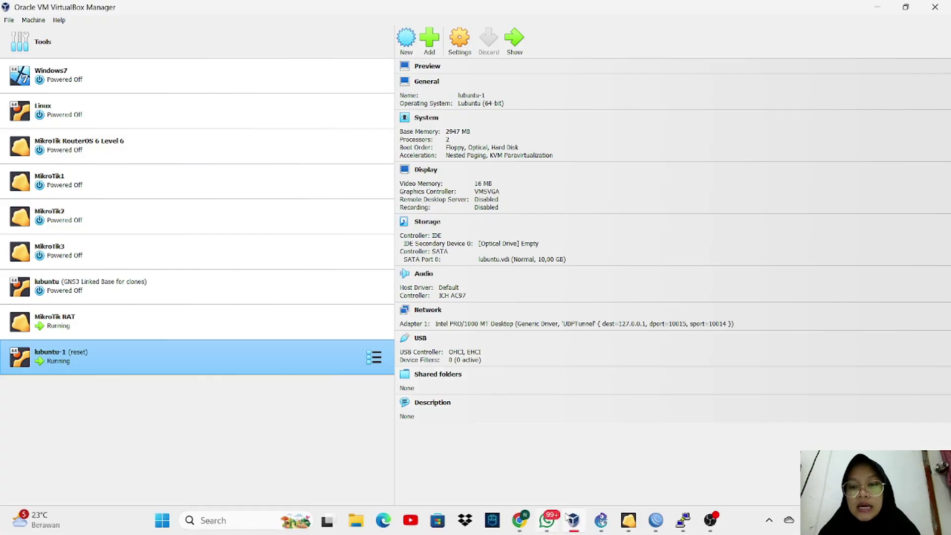
left_click(879, 8)
left_click(879, 8)
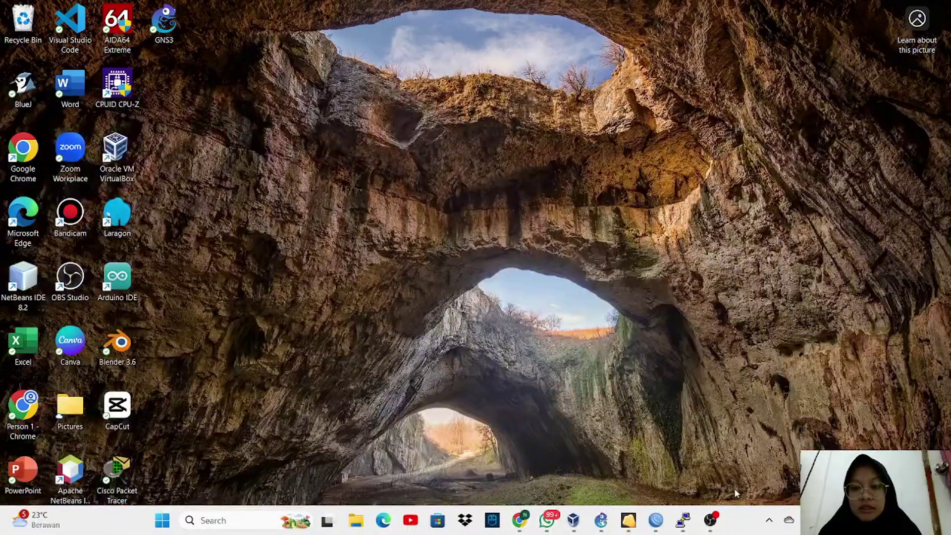
Step: Restore the GNS3 Mikrotik-NAT project window and open the Edit menu toward Preferences
mouse_move(575, 527)
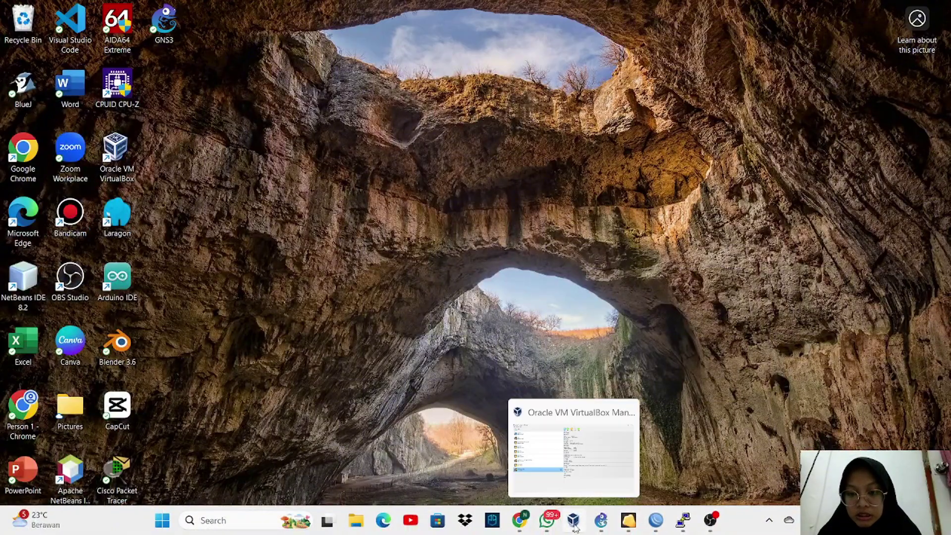
left_click(600, 522)
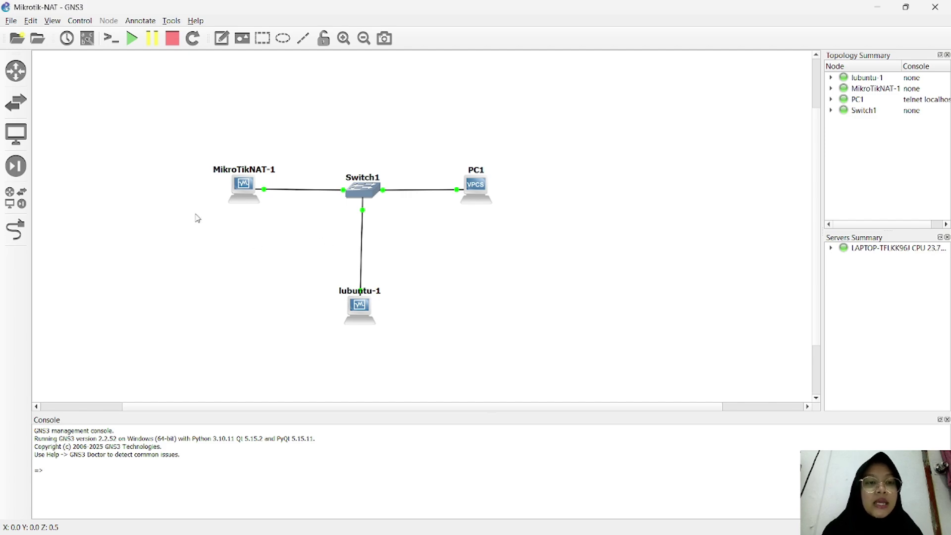
left_click(30, 21)
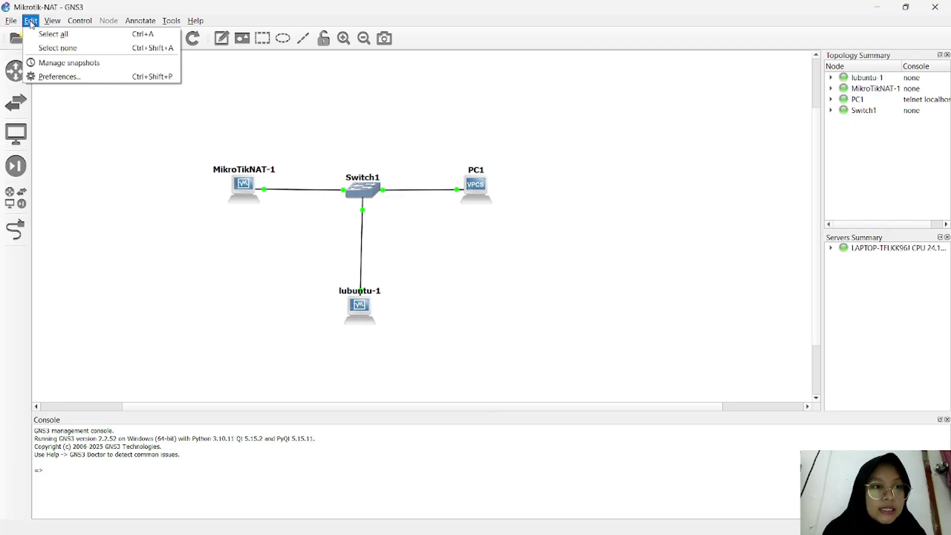
left_click(76, 78)
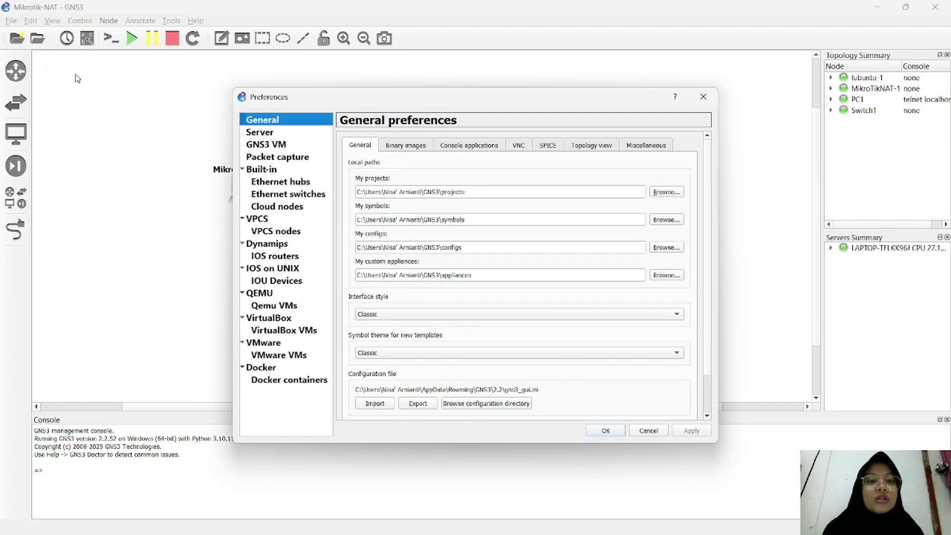
left_click(304, 332)
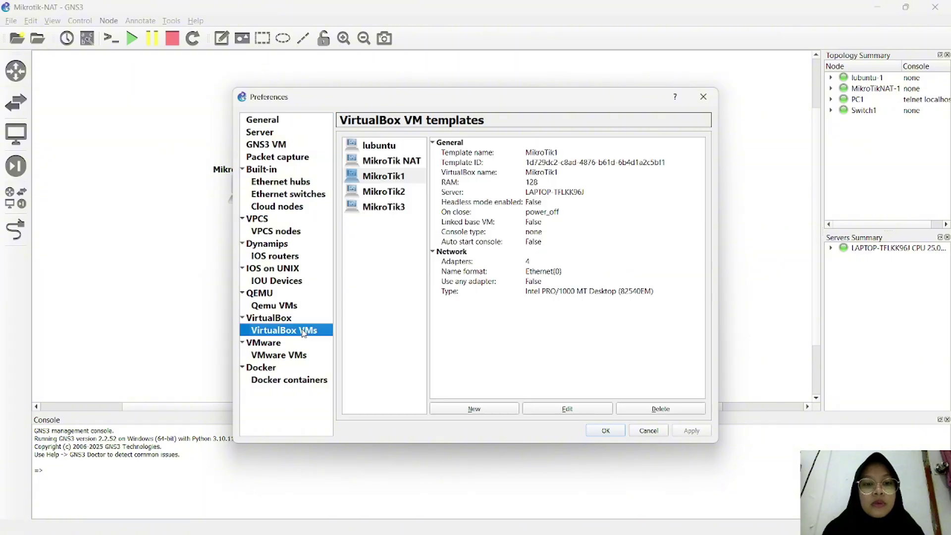
left_click(396, 148)
left_click(404, 167)
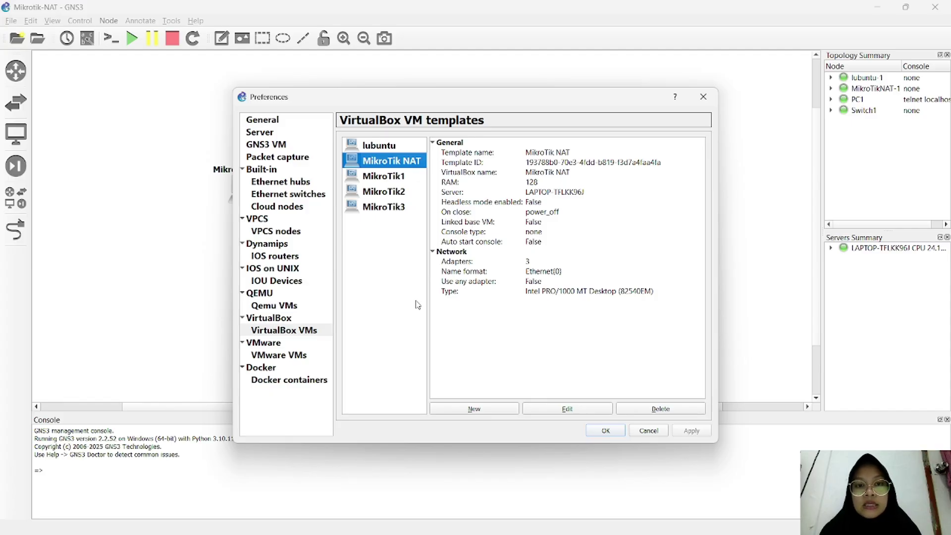
left_click(390, 146)
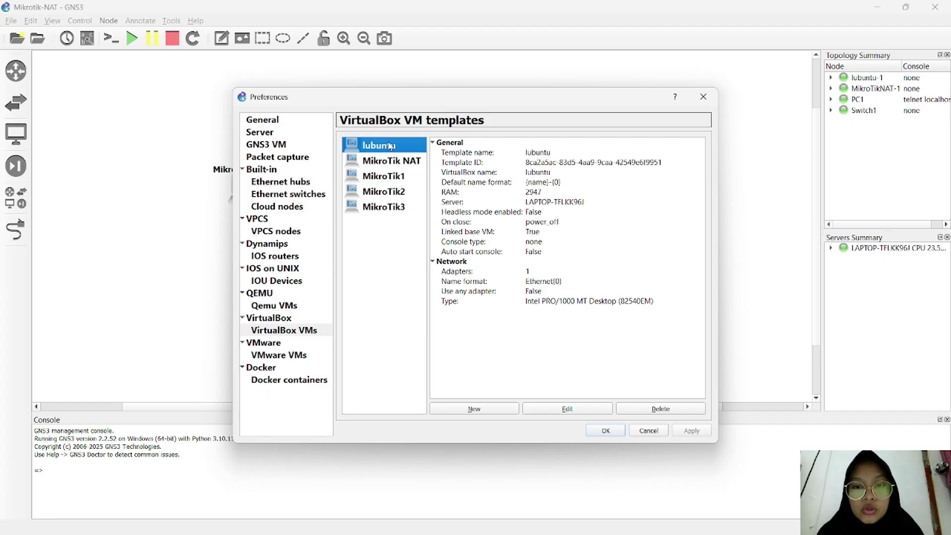
left_click(394, 162)
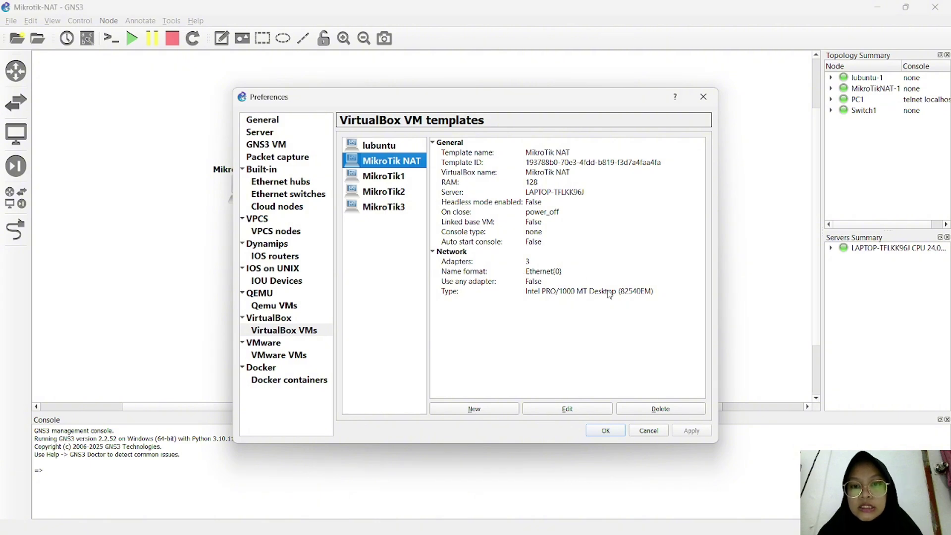
left_click(605, 430)
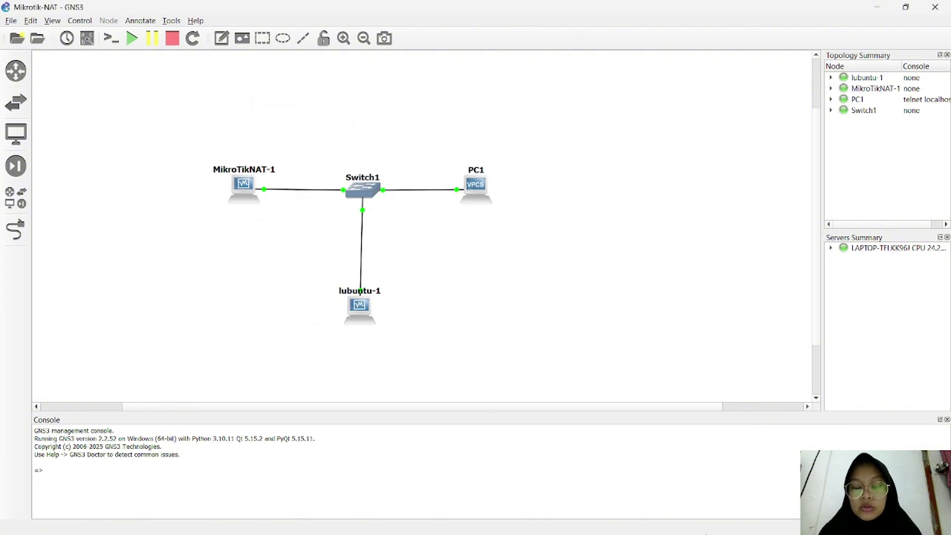
Step: In VirtualBox Manager, review lubuntu-1's network adapter settings and close them
mouse_move(687, 520)
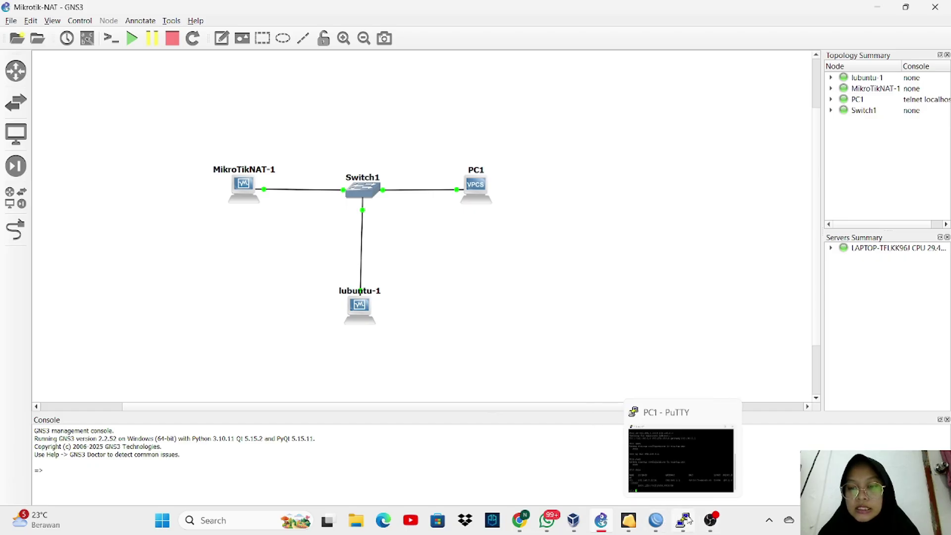
left_click(573, 520)
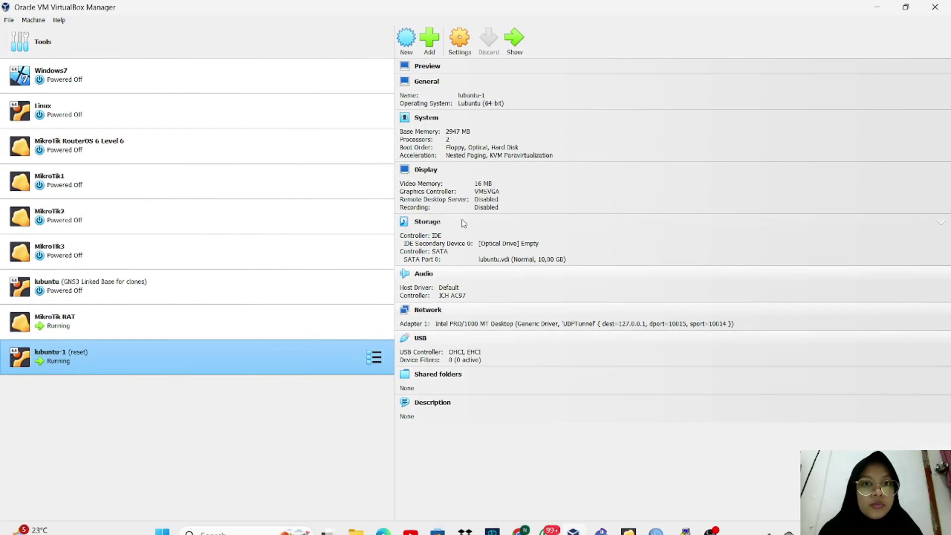
left_click(460, 44)
left_click(349, 253)
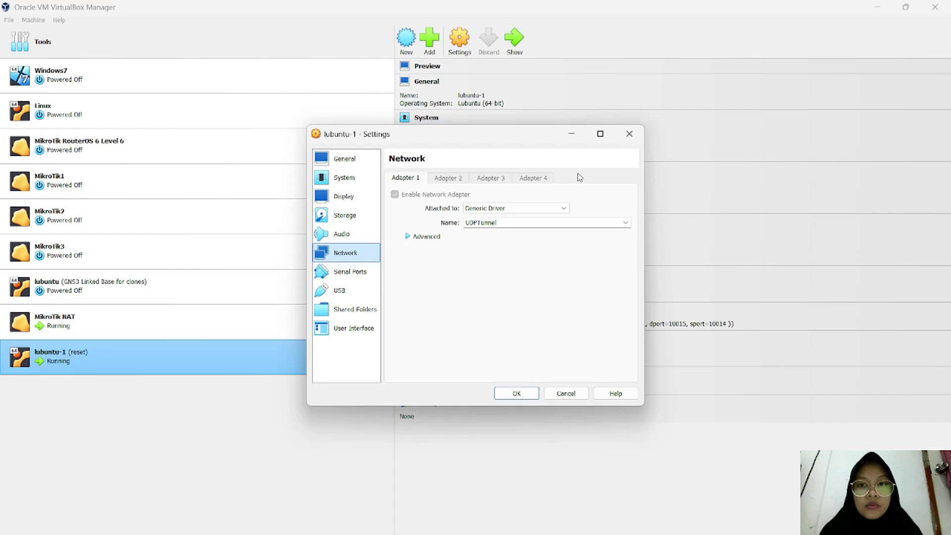
left_click(517, 393)
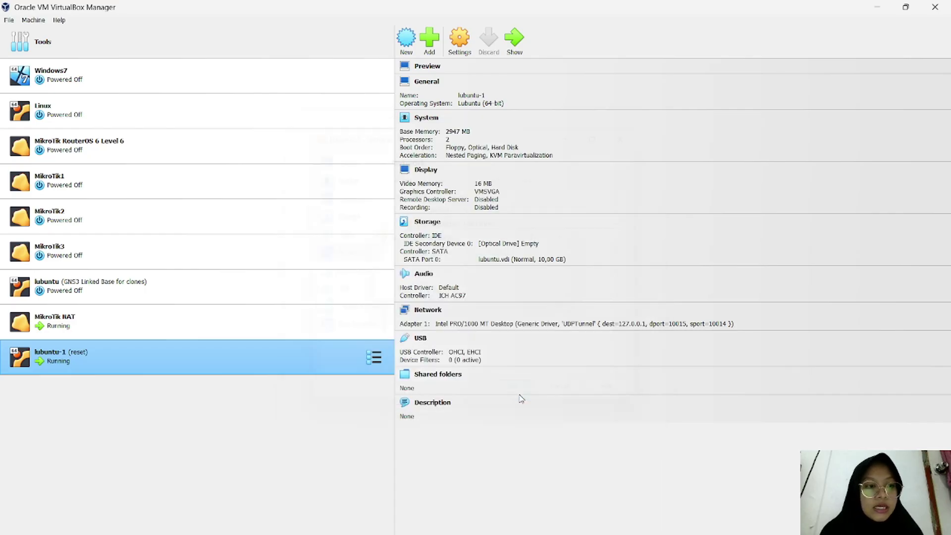
Step: Review MikroTik NAT's NAT, Host-only and UDPTunnel adapters, then return to GNS3
left_click(188, 332)
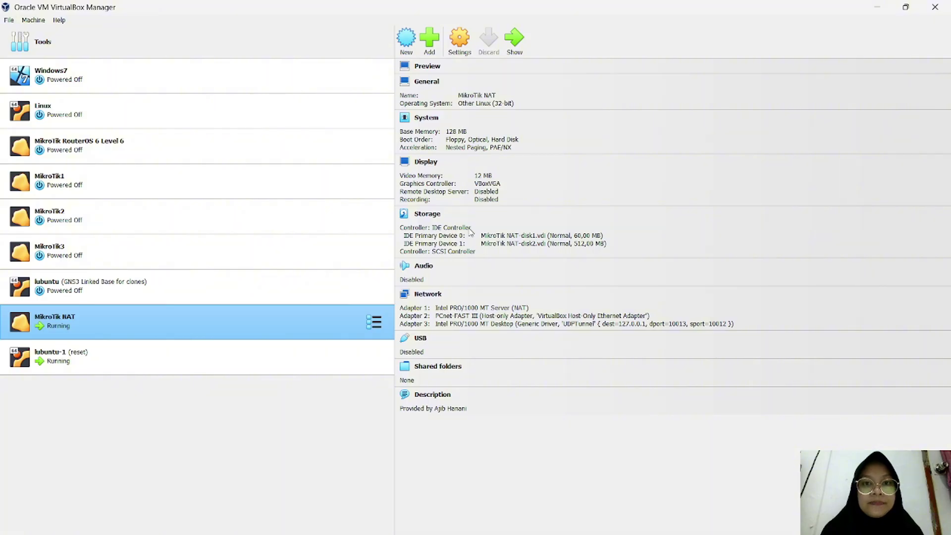
left_click(460, 44)
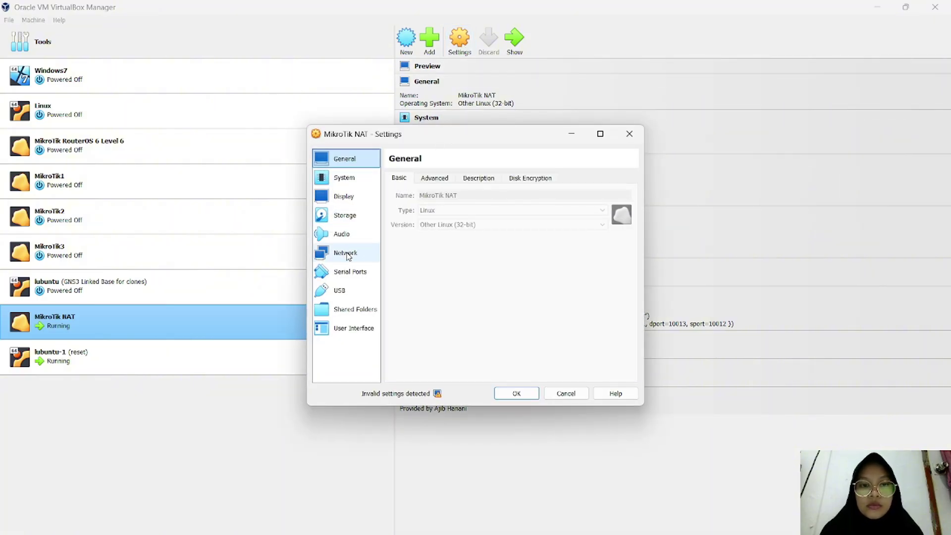
left_click(345, 253)
left_click(411, 179)
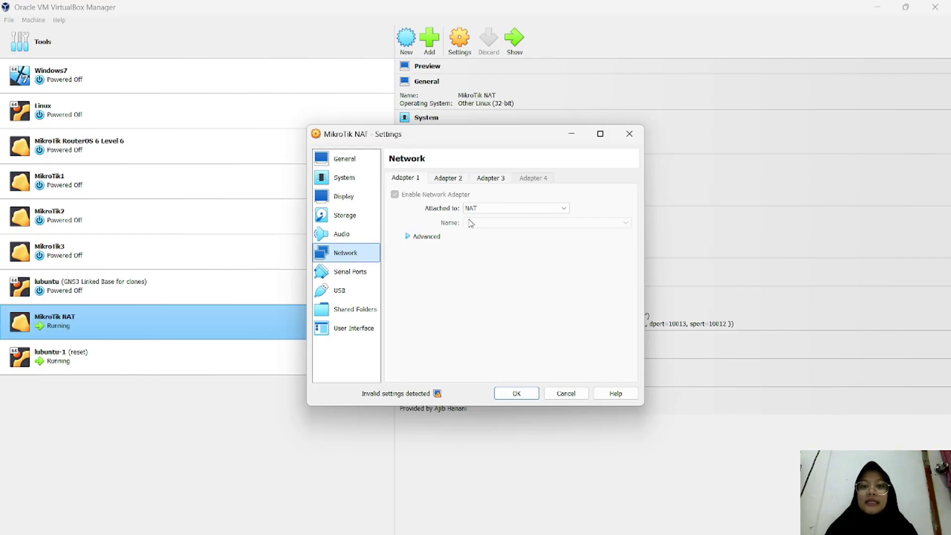
left_click(446, 182)
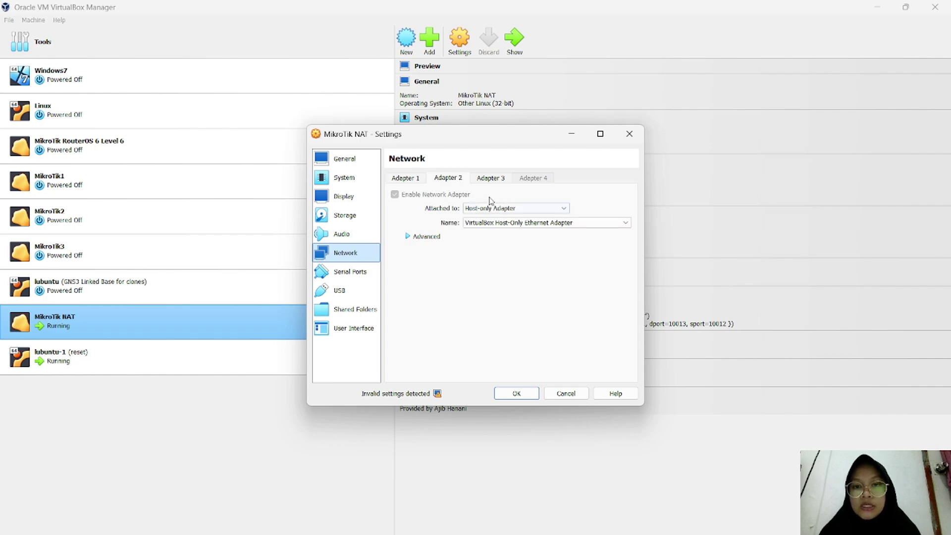
left_click(485, 181)
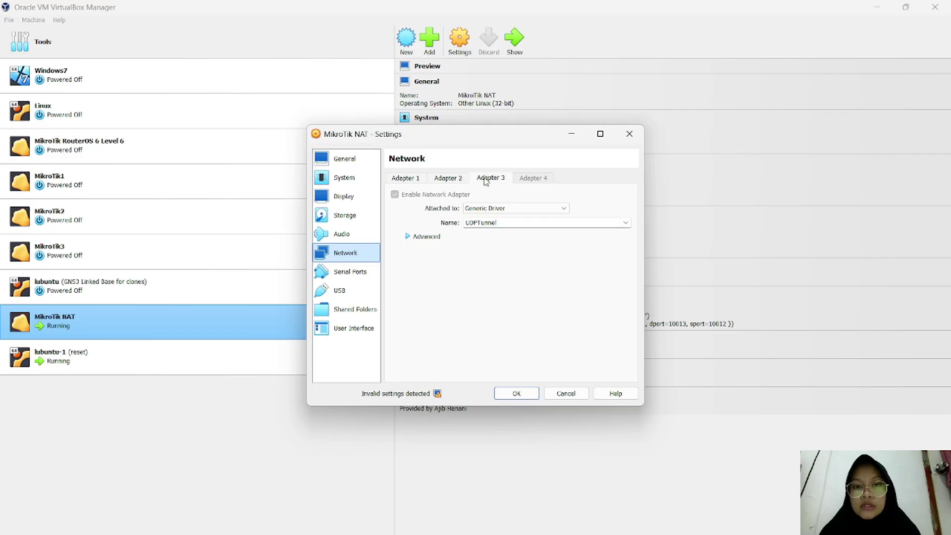
left_click(518, 395)
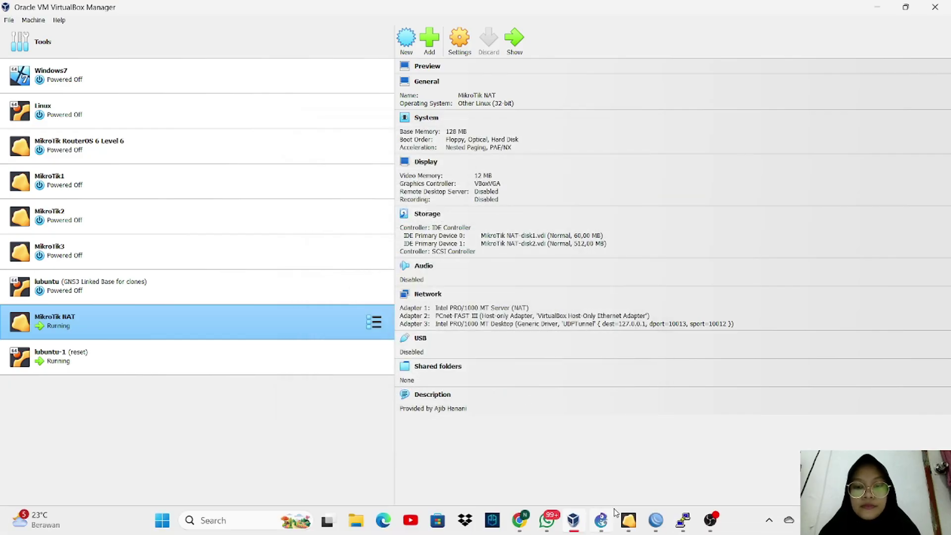
left_click(602, 525)
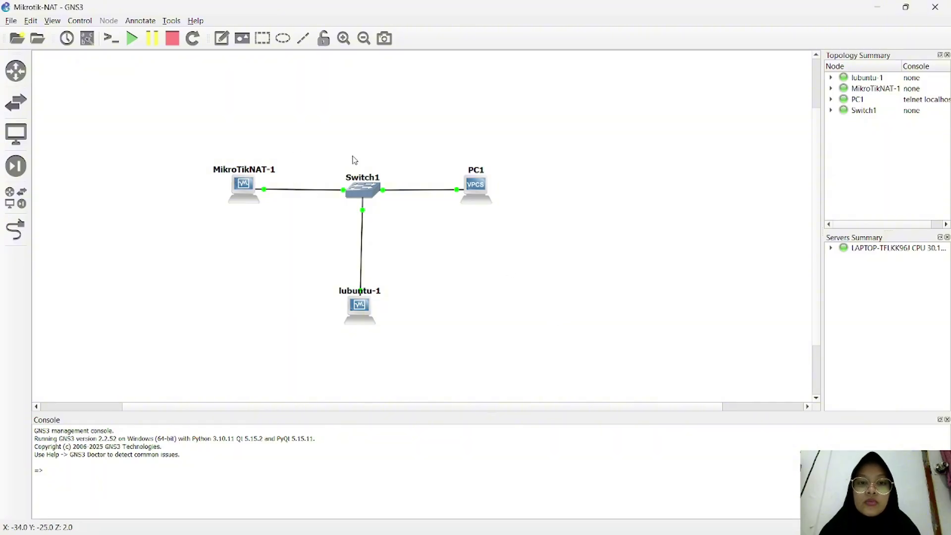
Step: Open a new console session to PC1 from the GNS3 topology
left_click(241, 186)
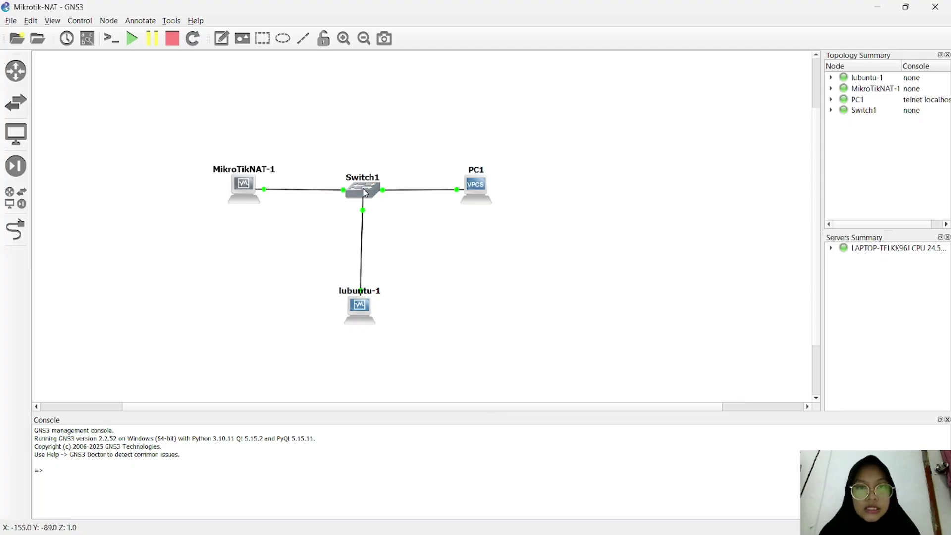
mouse_move(370, 304)
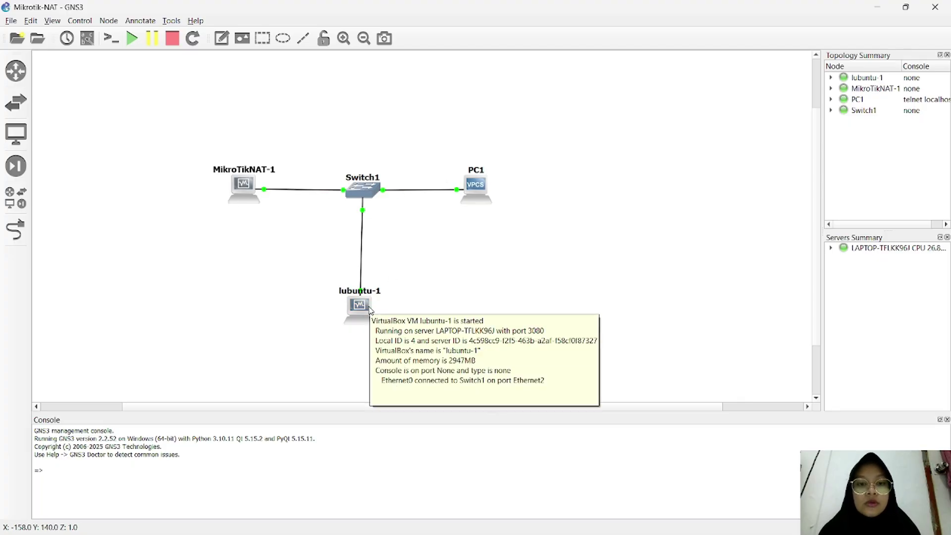
mouse_move(478, 192)
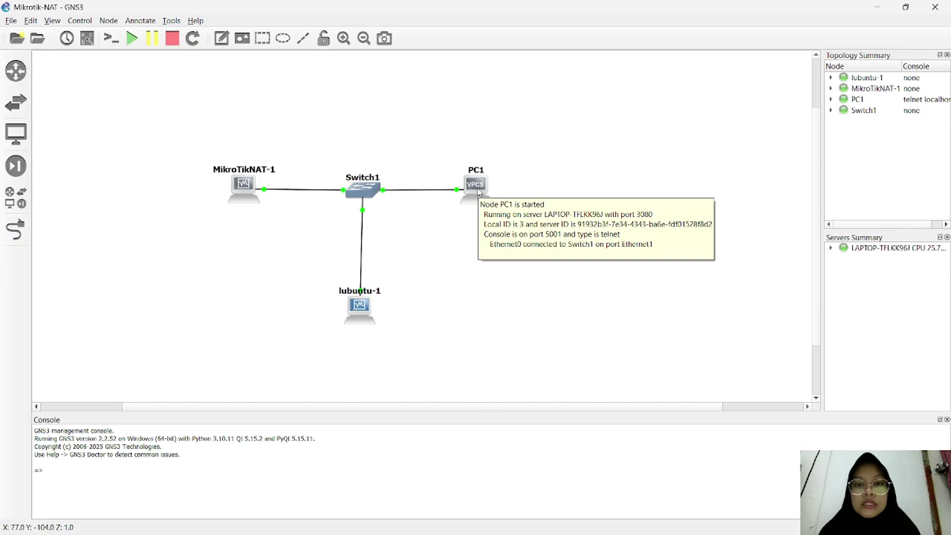
right_click(477, 189)
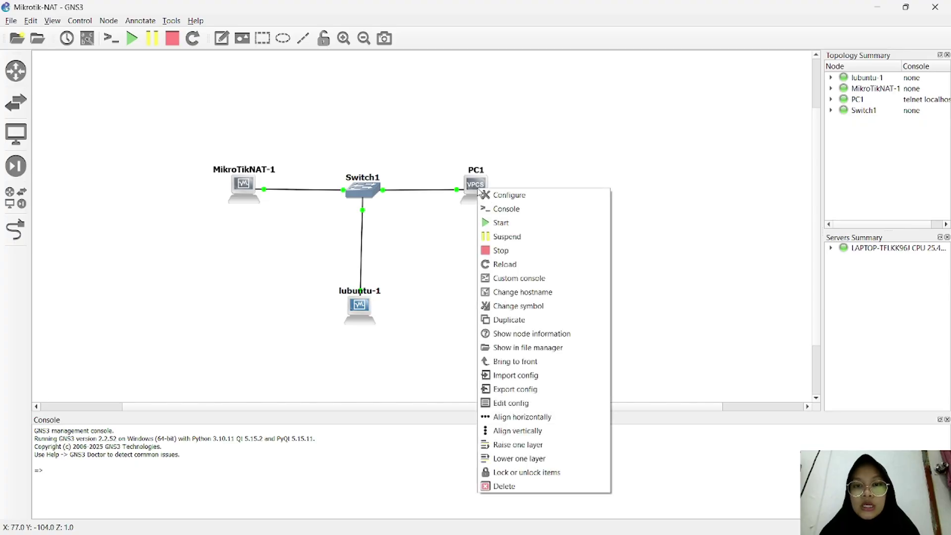
left_click(533, 208)
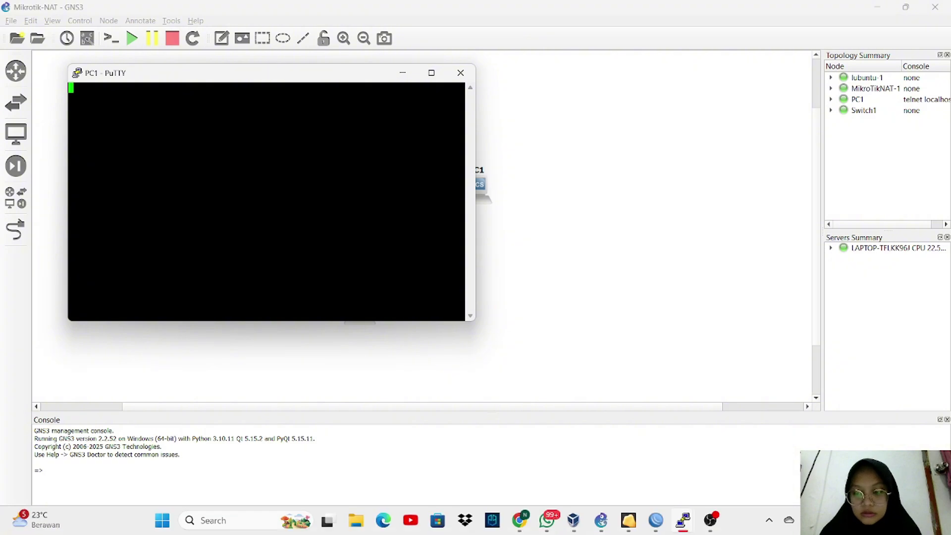
Step: Cancel closing the new empty PC1 PuTTY window and minimize it instead
mouse_move(691, 524)
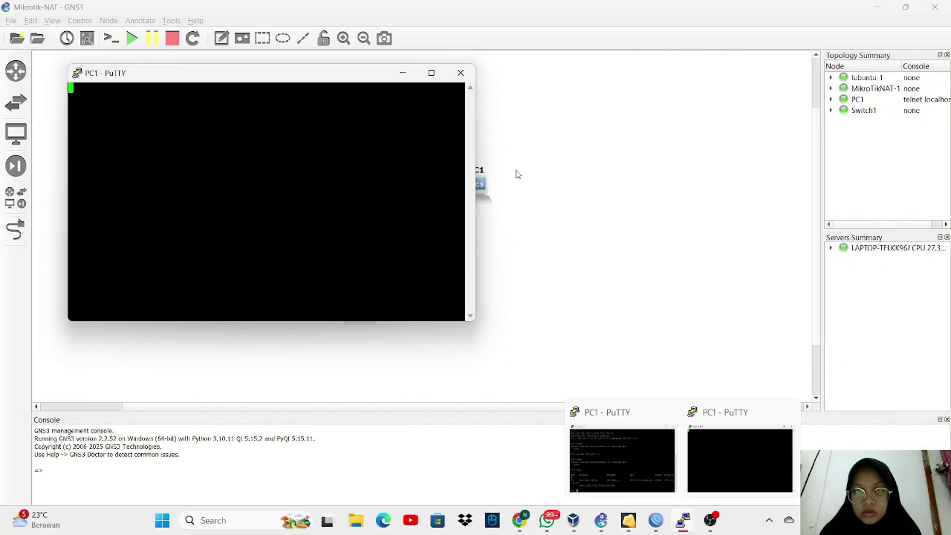
left_click(461, 73)
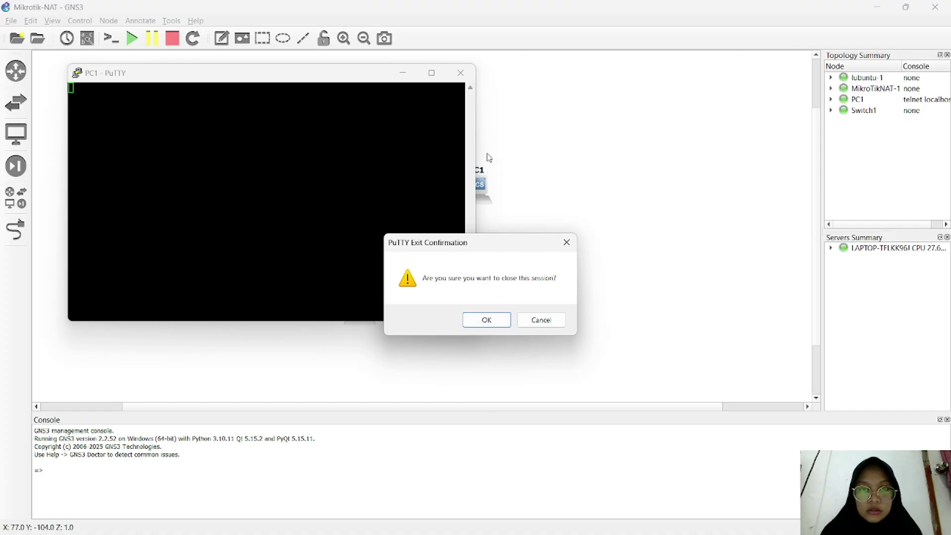
left_click(567, 244)
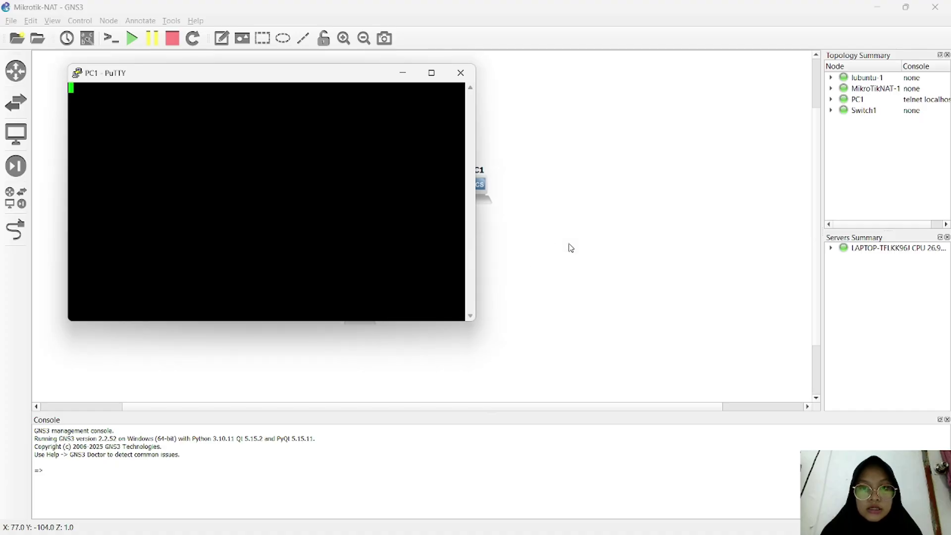
left_click(403, 73)
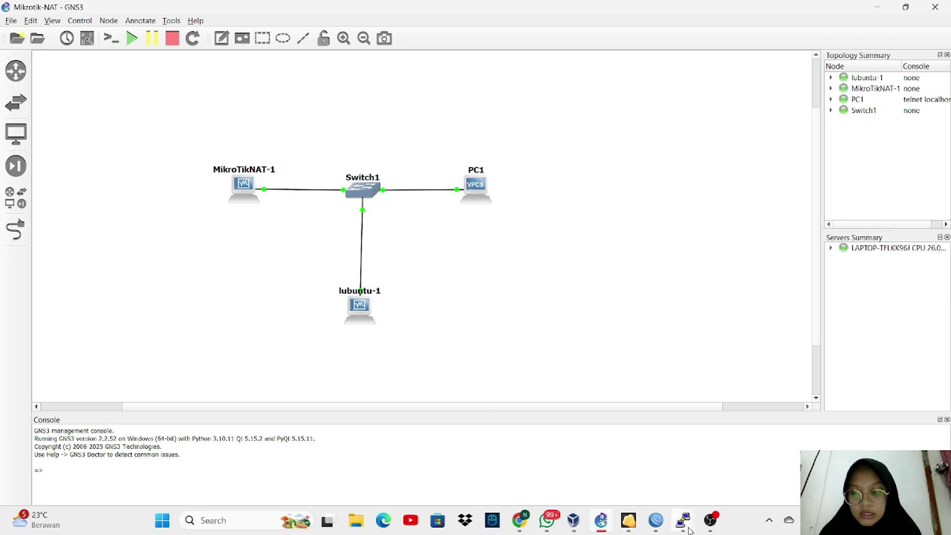
Step: In the restored PC1 console, set 192.168.1.2/24 with gateway and DNS 192.168.1.1, then minimize it
mouse_move(682, 520)
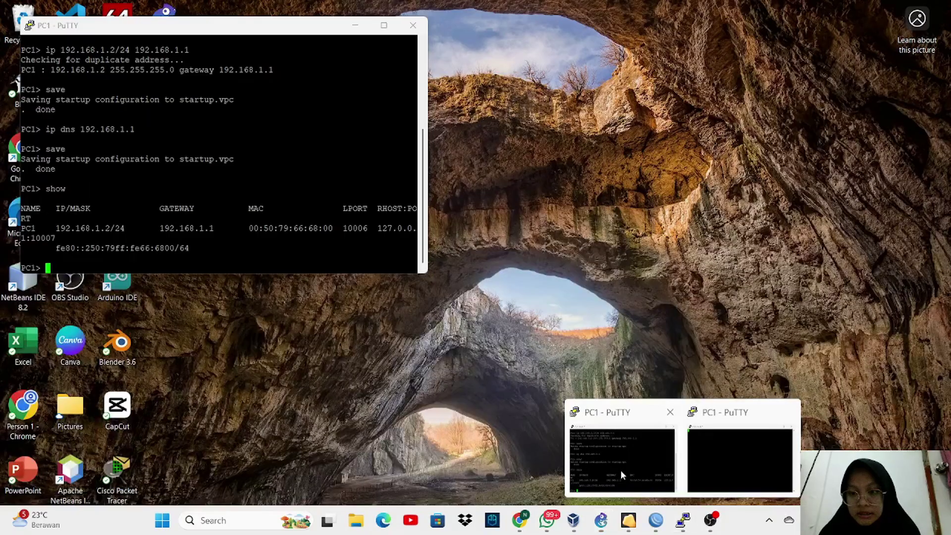
left_click(619, 471)
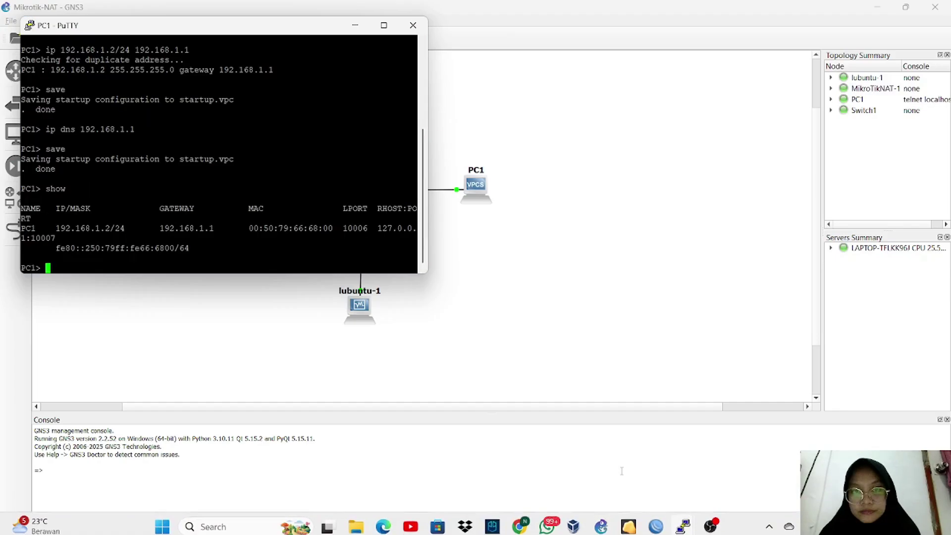
left_click_drag(267, 33, 749, 85)
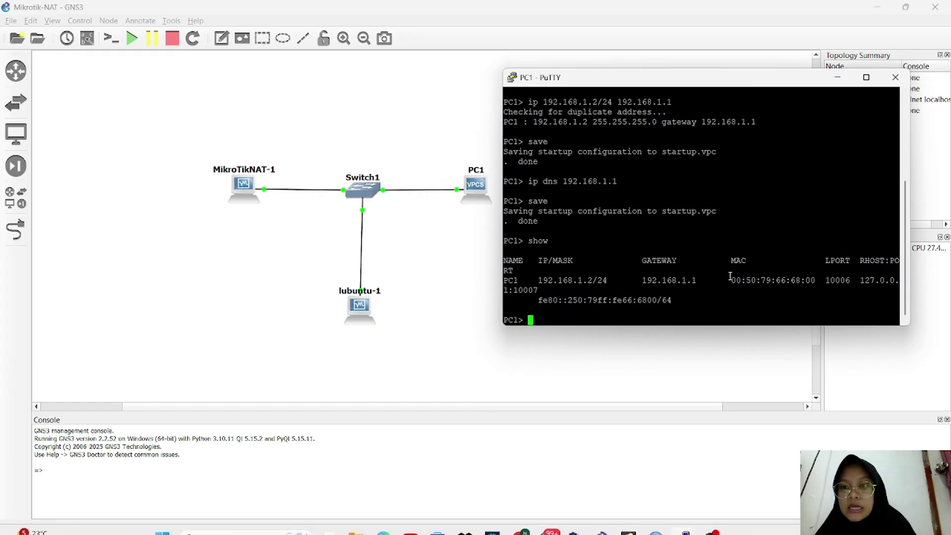
scroll(730, 276, "up", 5)
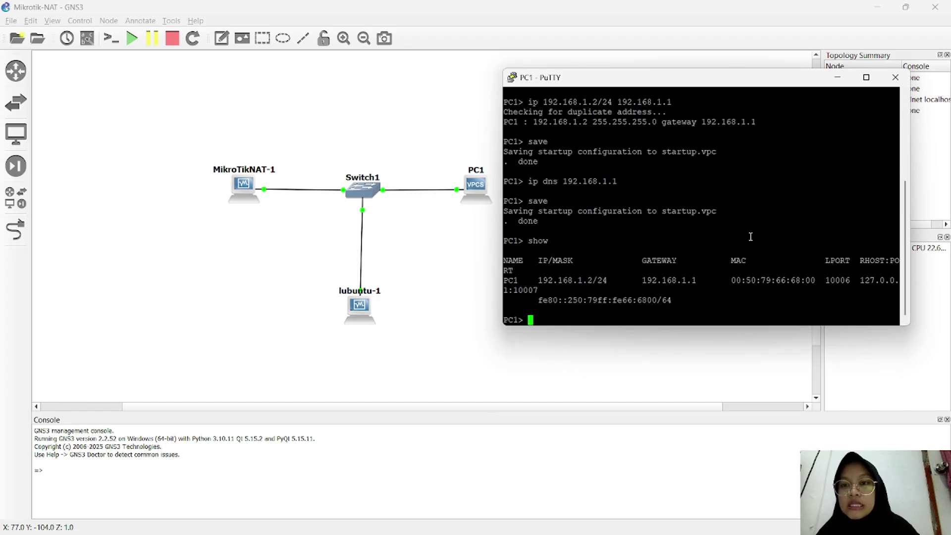
scroll(750, 237, "up", 4)
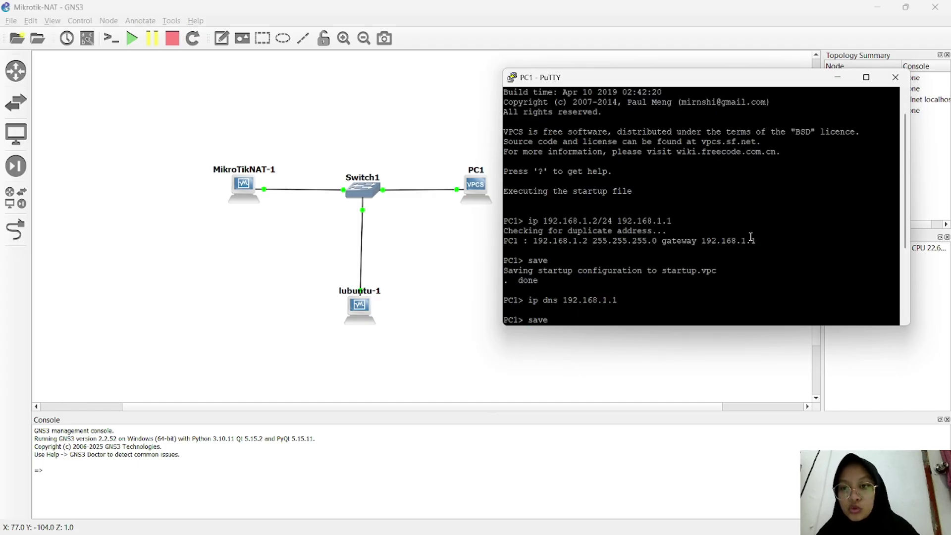
scroll(750, 237, "down", 4)
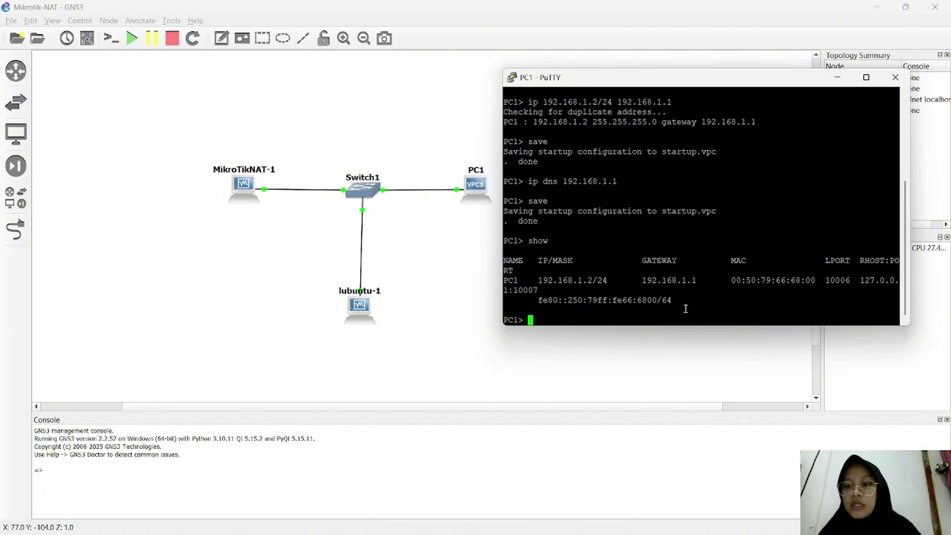
left_click(836, 78)
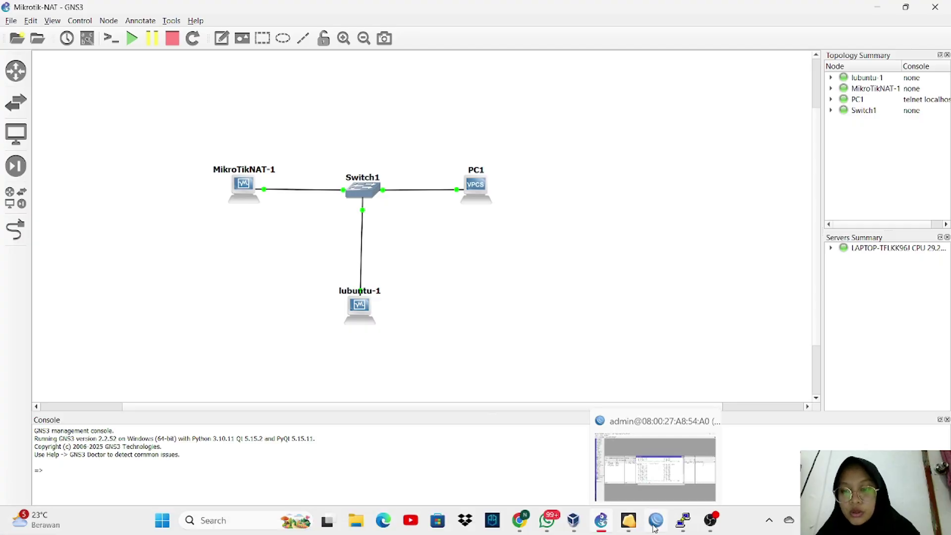
Step: Switch to WinBox and list the router's addresses: 192.168.1.1/24 ether-LAN, 10.0.2.15/24 ether-internet
left_click(654, 529)
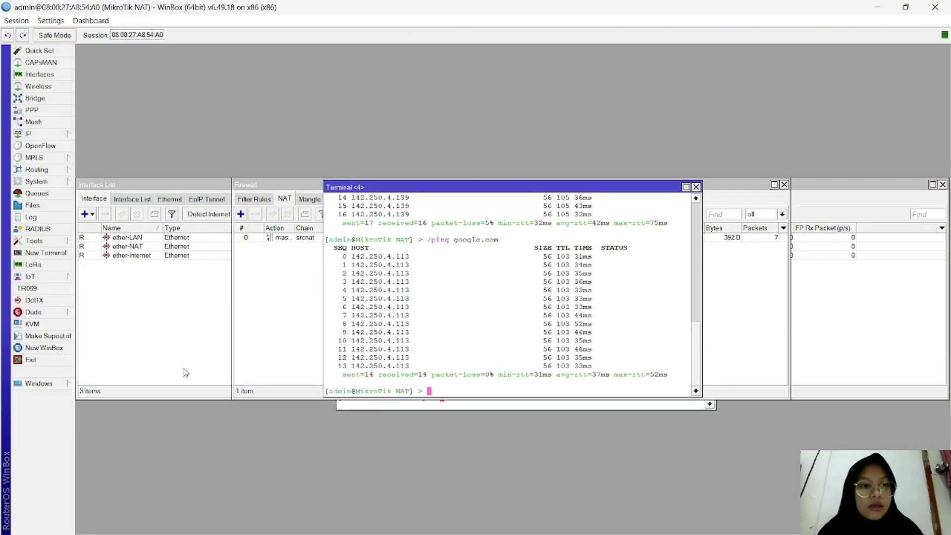
left_click(40, 75)
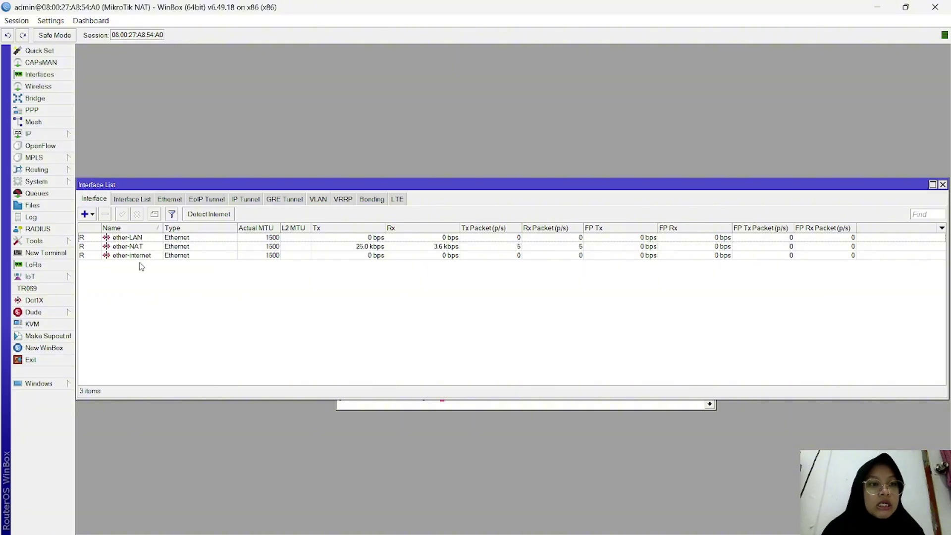
left_click(55, 136)
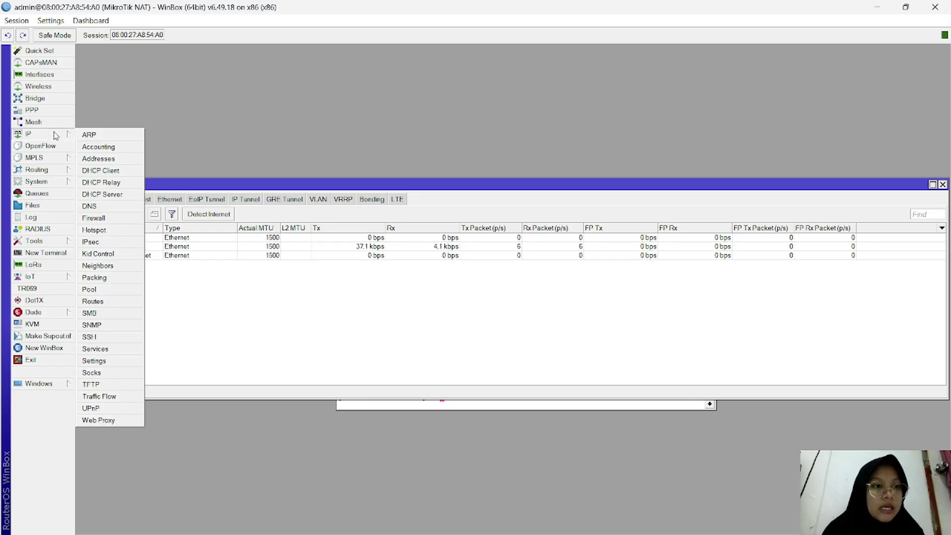
left_click(117, 160)
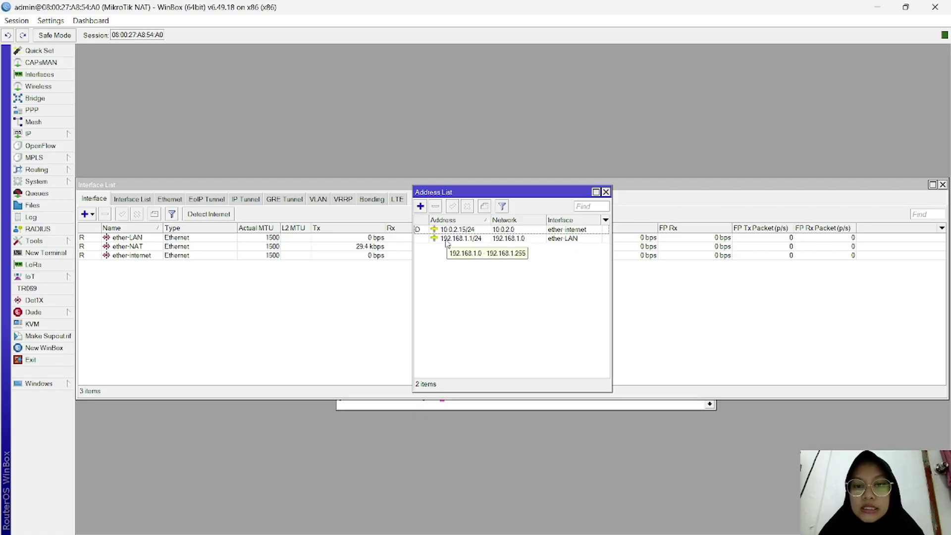
Step: Inspect the 192.168.1.1/24 address without changes, then view the router's bound DHCP client
double_click(472, 239)
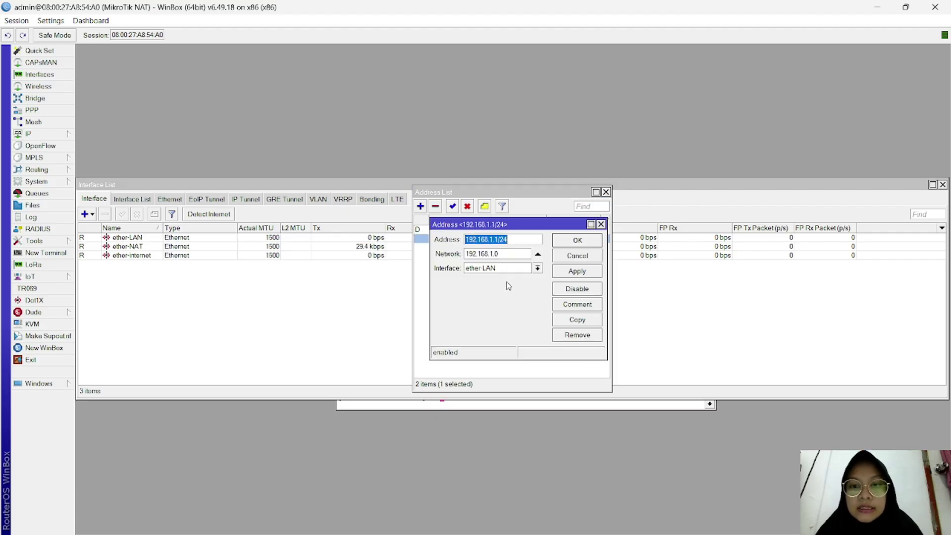
left_click(577, 240)
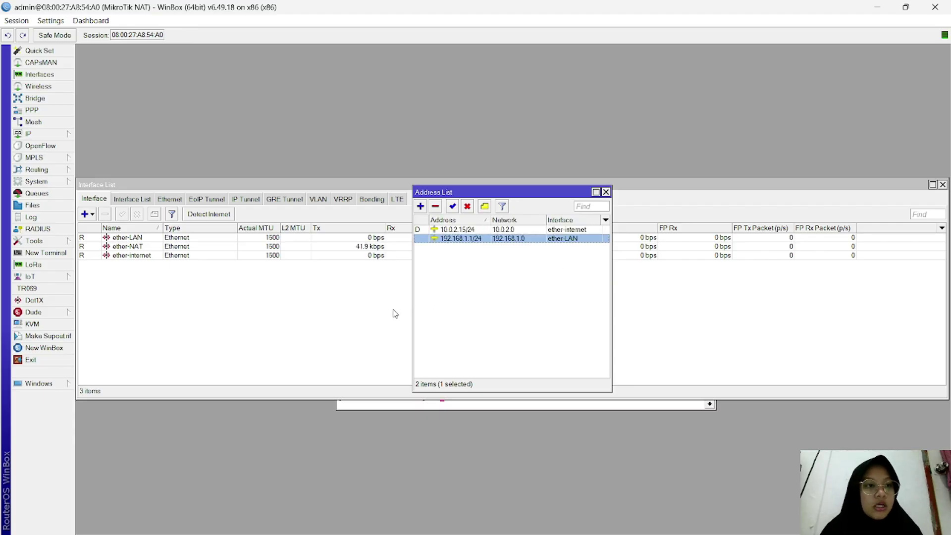
left_click(59, 137)
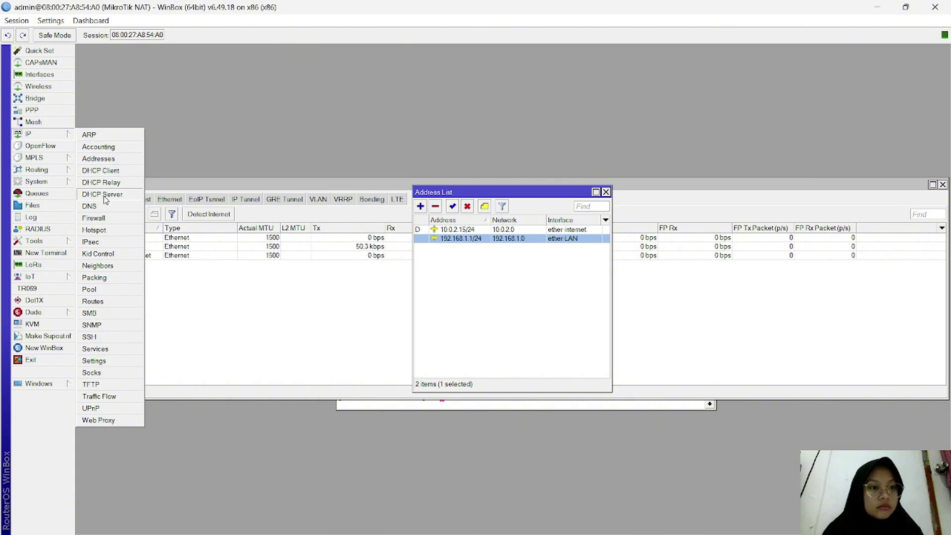
left_click(107, 173)
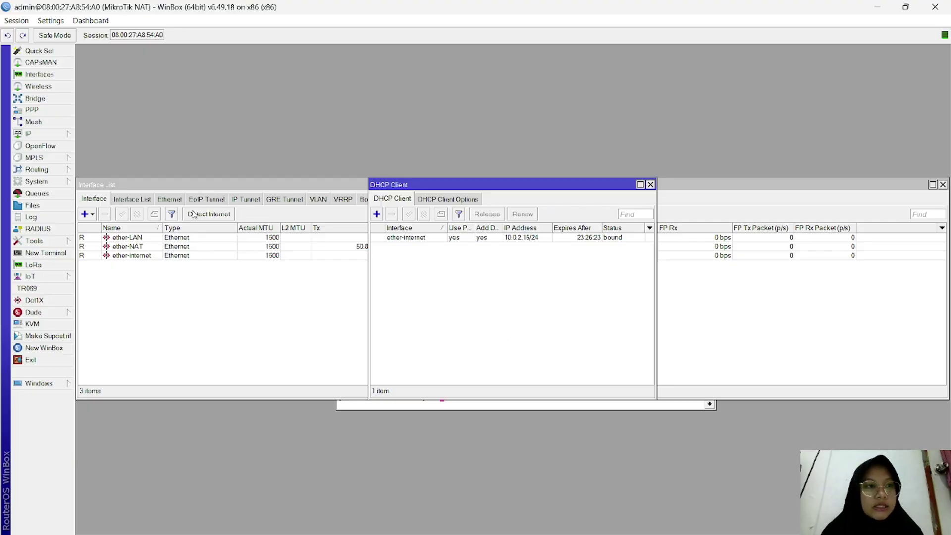
Step: Open the router's DHCP Server list, which shows 0 items
left_click(47, 135)
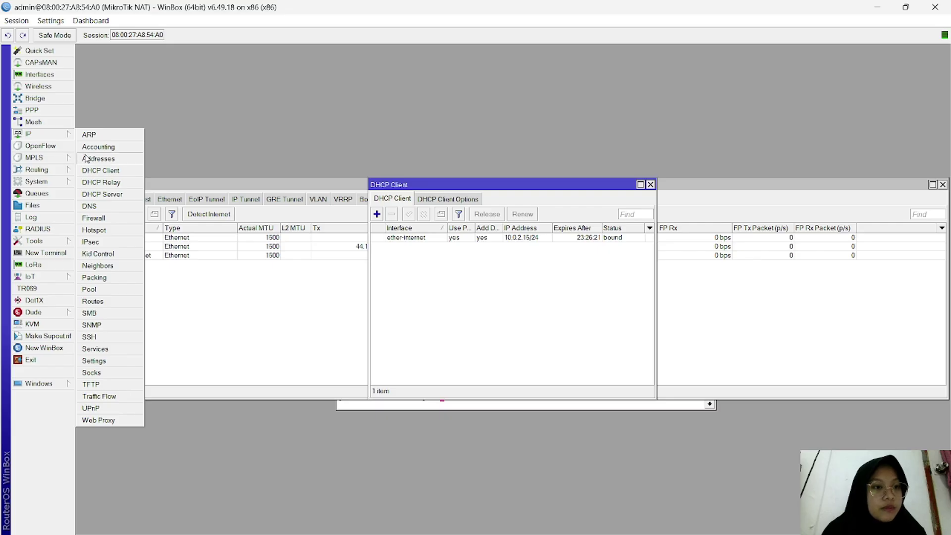
left_click(102, 195)
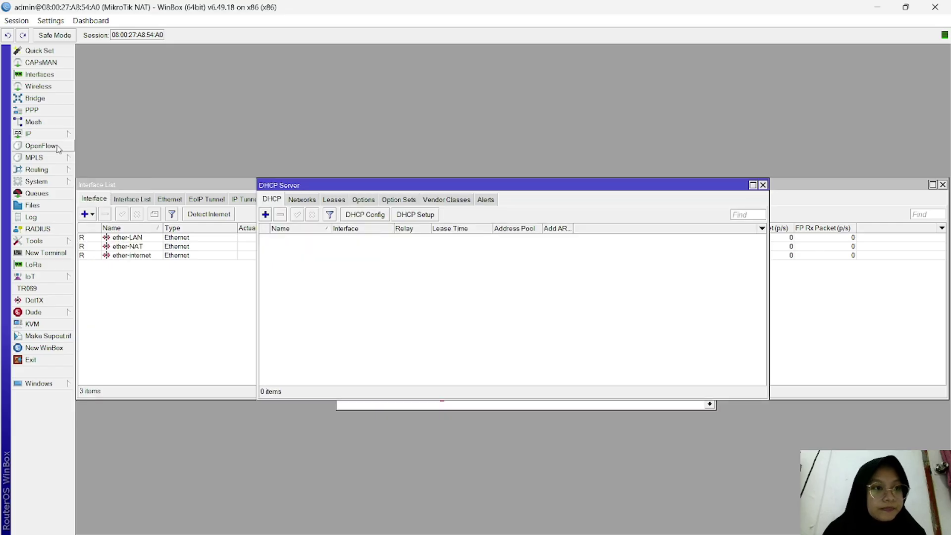
left_click(44, 135)
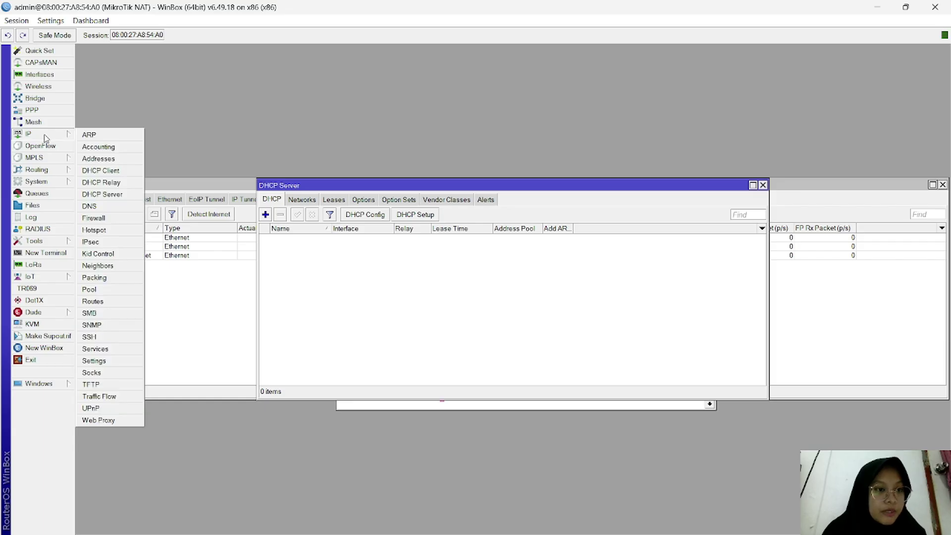
left_click(117, 208)
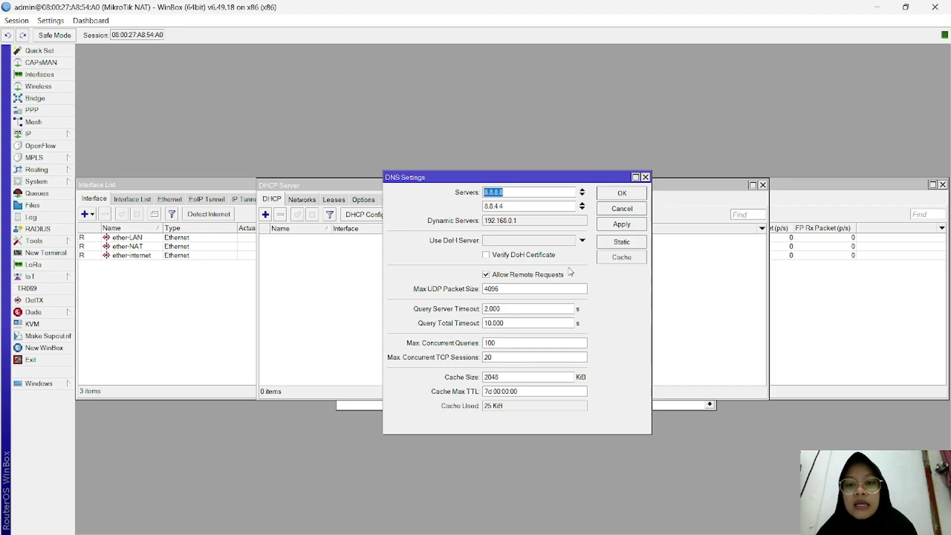
left_click(638, 193)
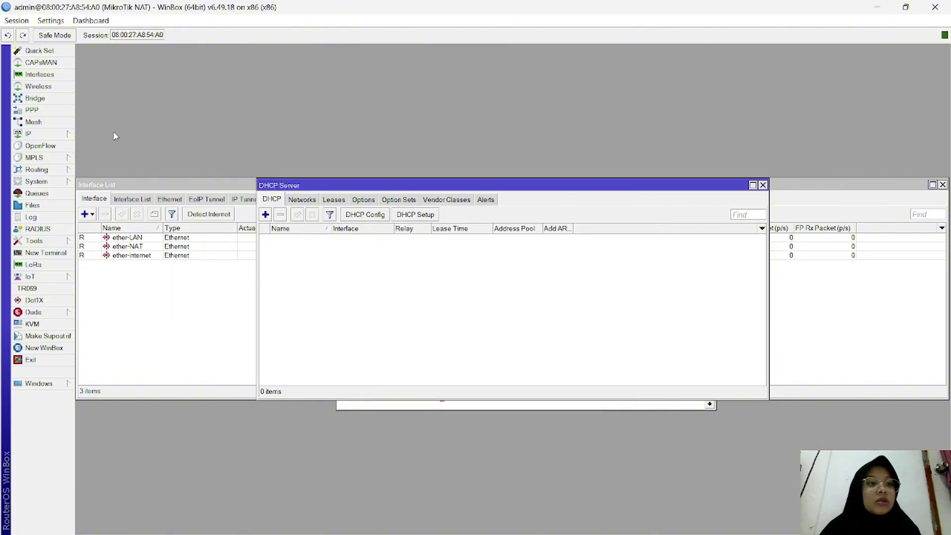
Step: View the single srcnat masquerade rule under IP > Firewall NAT, then the empty Hotspot server list
left_click(69, 134)
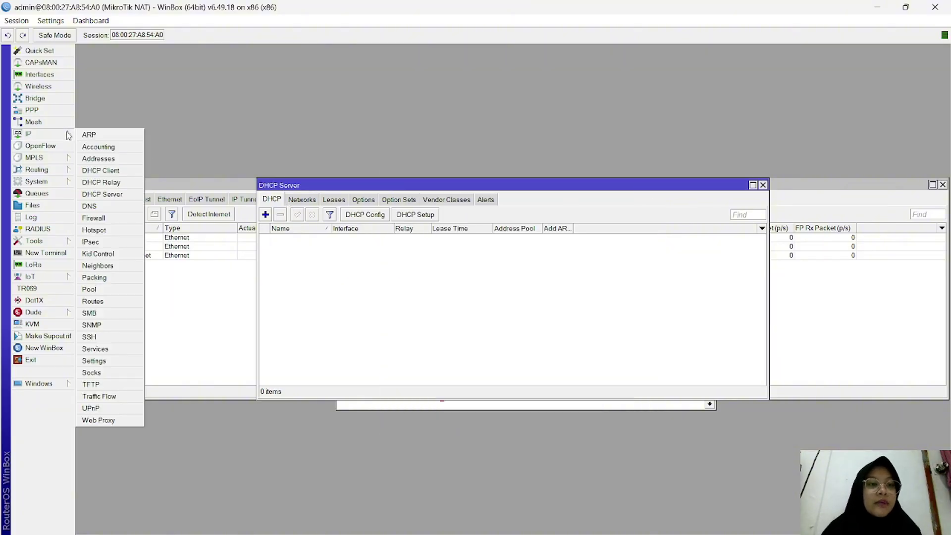
left_click(106, 220)
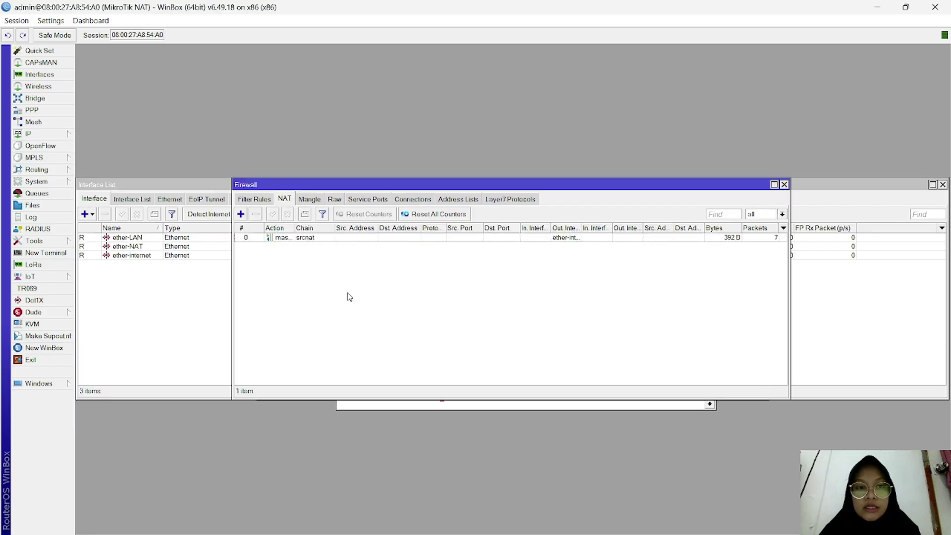
left_click(35, 133)
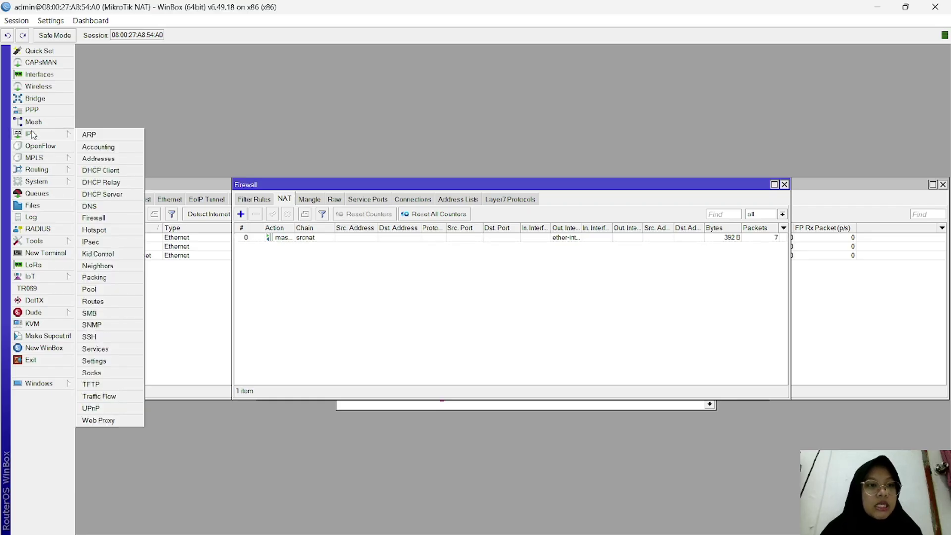
left_click(94, 231)
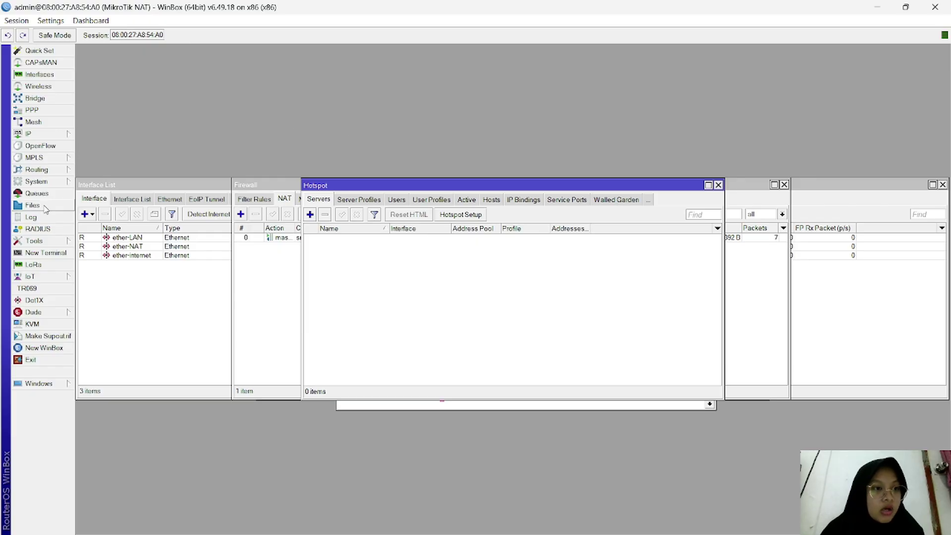
Step: Run /ping google.com in a new router terminal and stop it after 14 replies with 0% loss
left_click(37, 253)
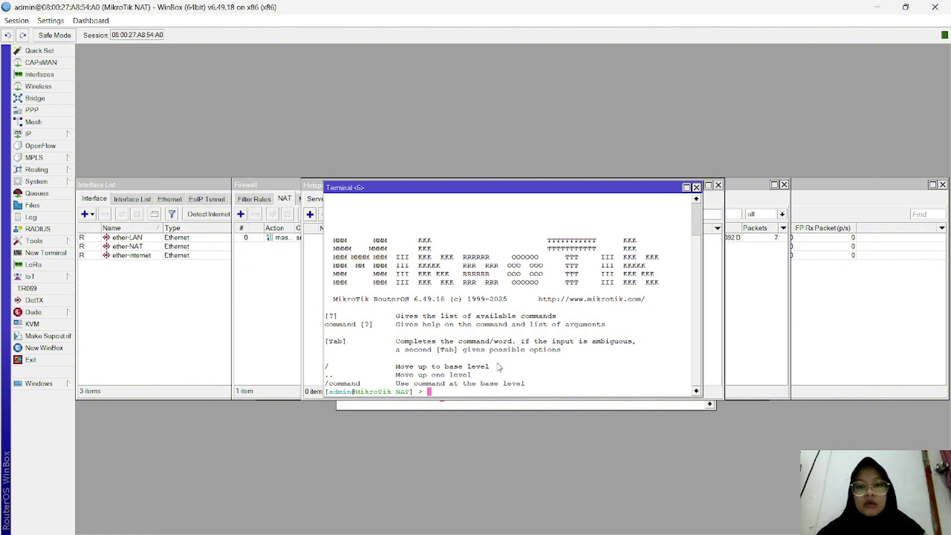
type("/ping ")
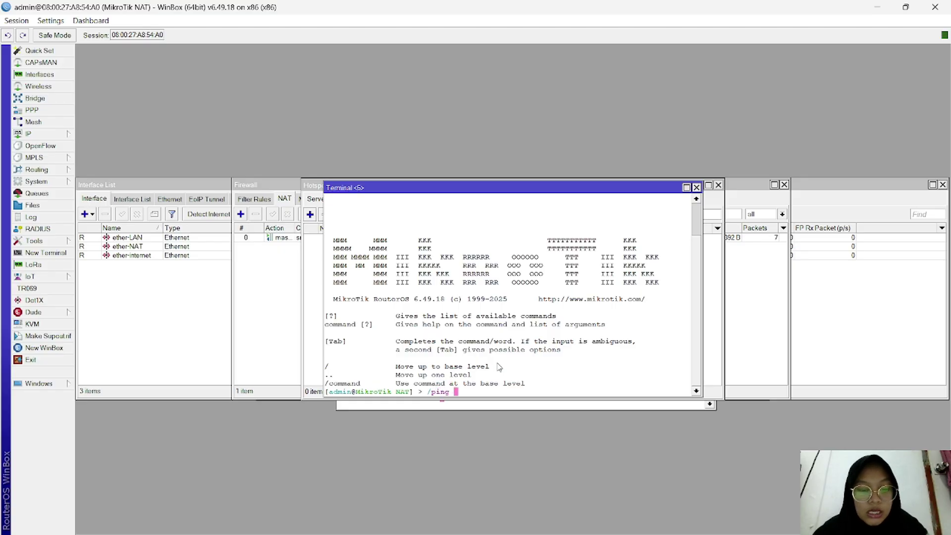
type("googl")
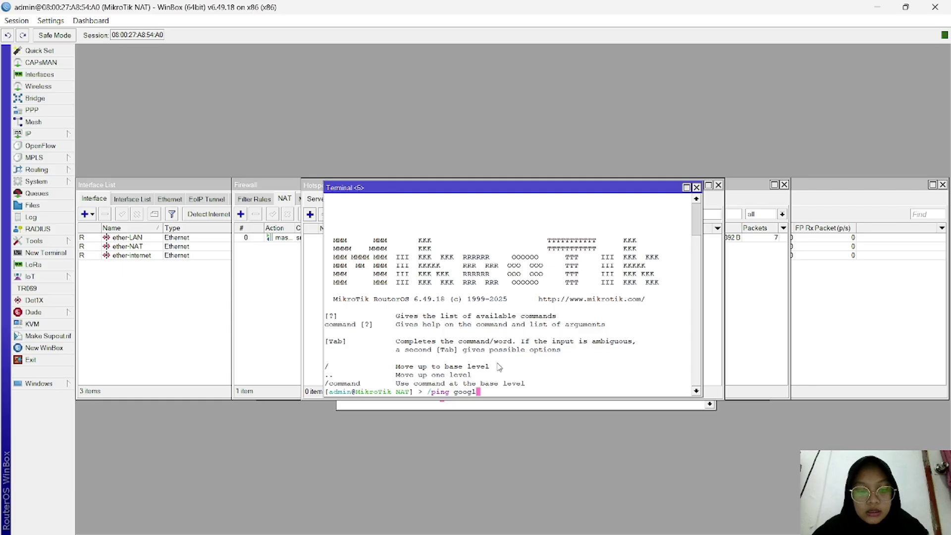
type("e.com")
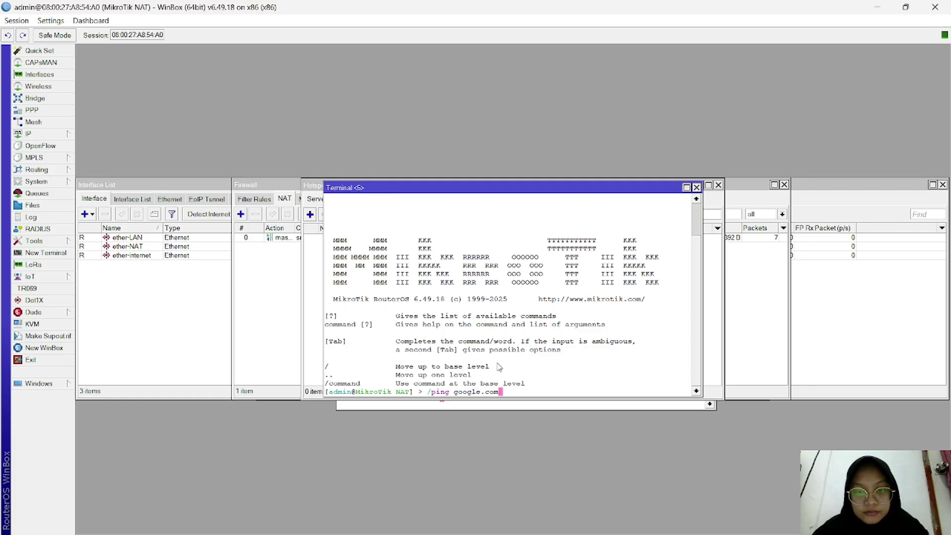
key("Return")
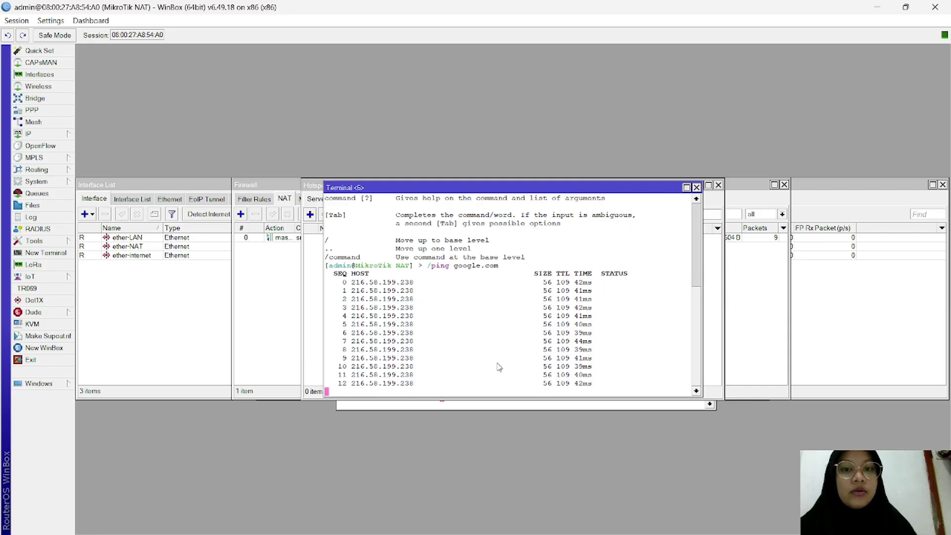
key("ctrl+c")
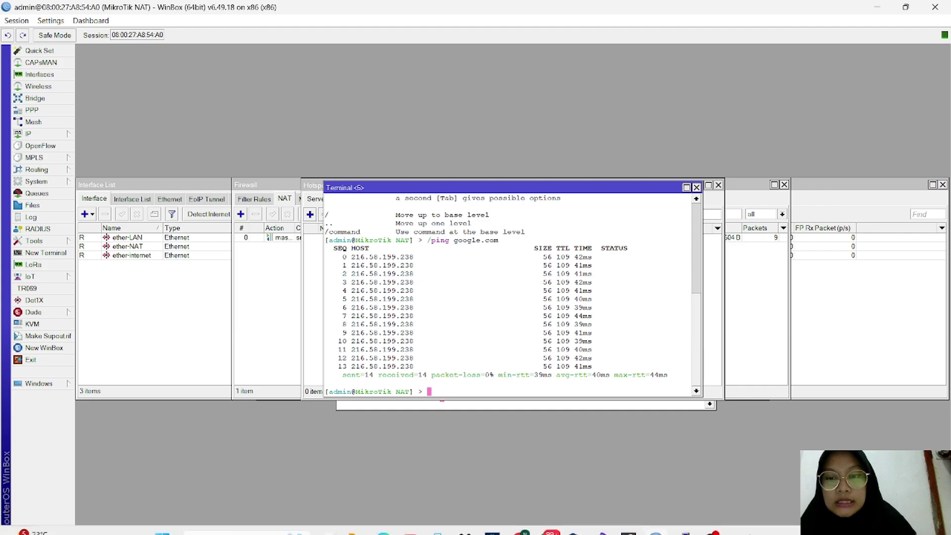
mouse_move(712, 513)
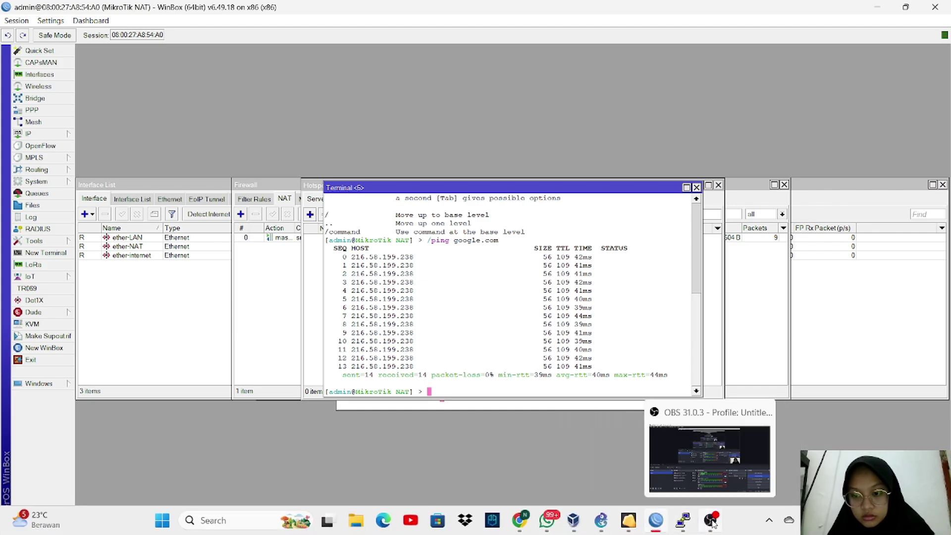
Step: Switch to the lubuntu-1 VM and log in by entering the account password at the greeter
mouse_move(628, 520)
left_click(651, 477)
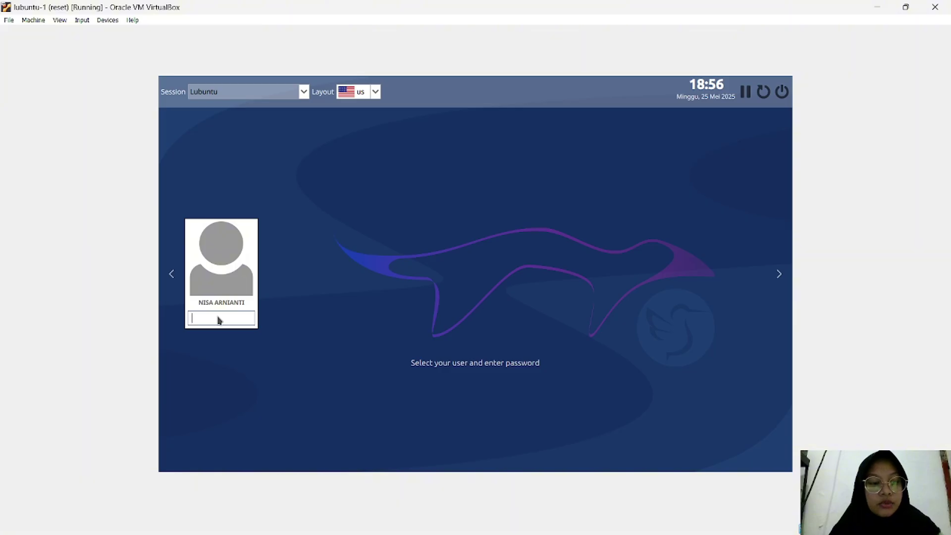
type("1234")
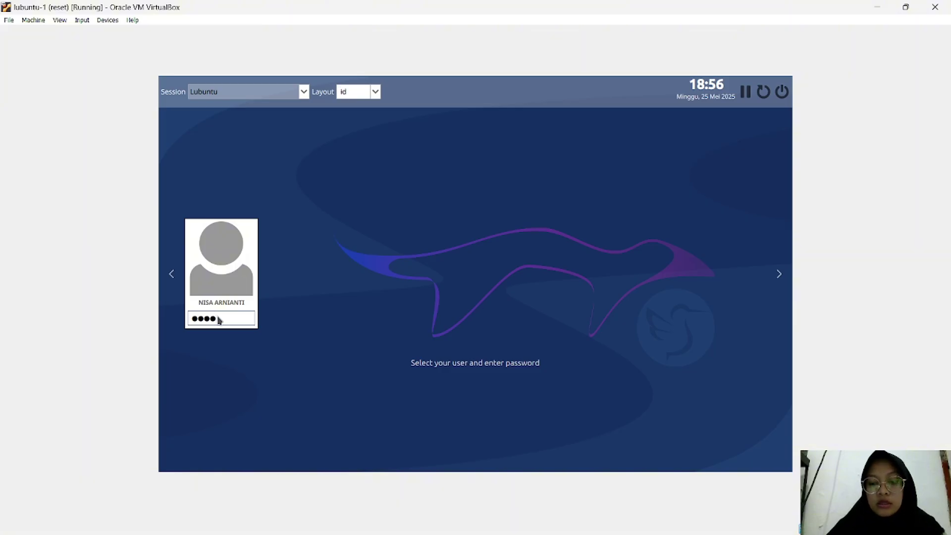
key("Return")
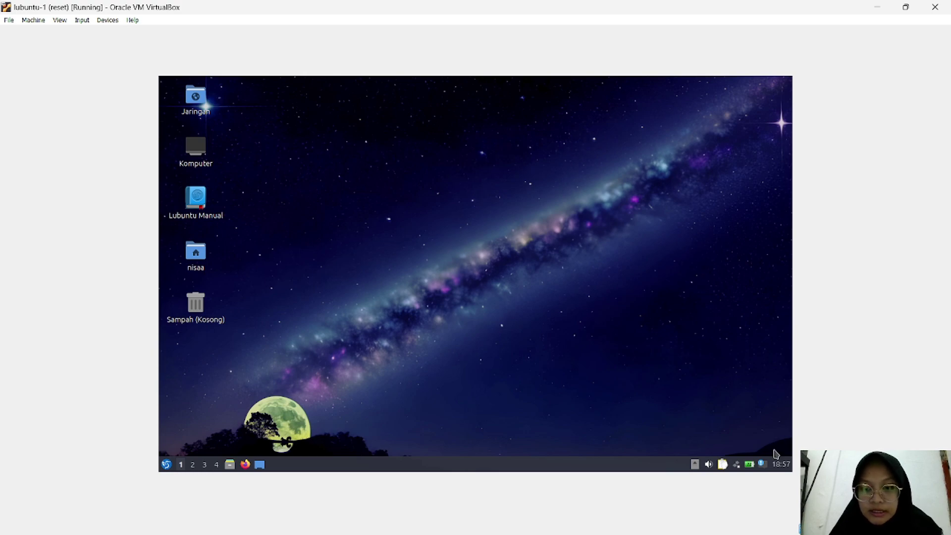
Step: Connect using Wired connection 1 from the network tray menu
left_click(736, 465)
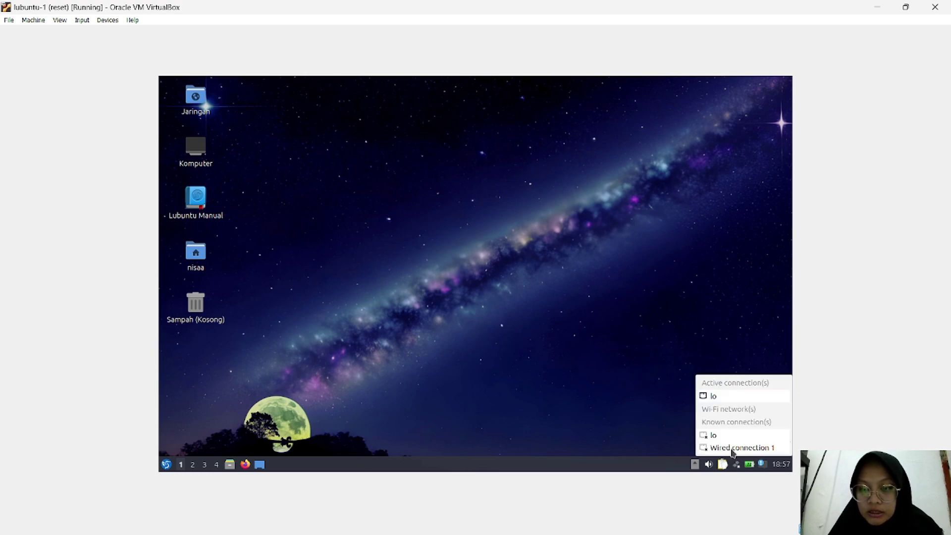
left_click(732, 447)
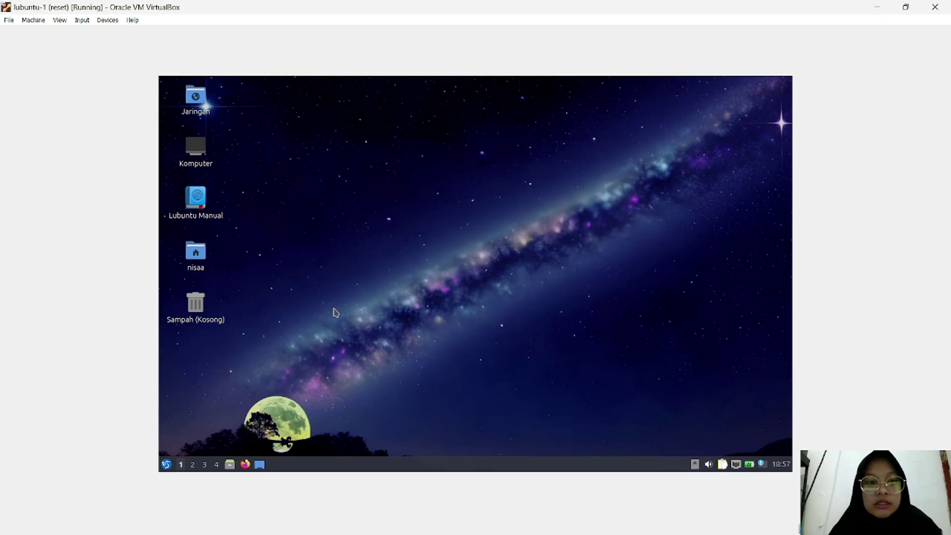
left_click(167, 463)
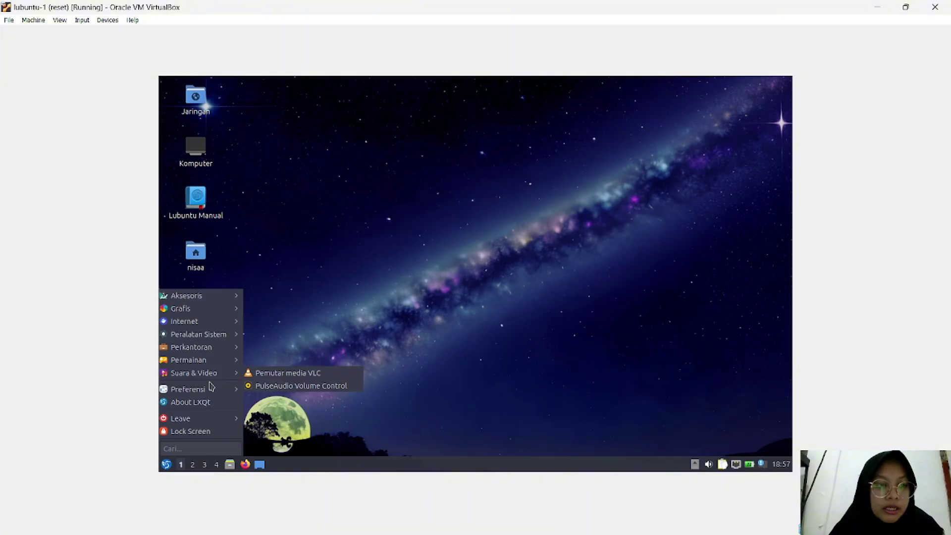
mouse_move(211, 390)
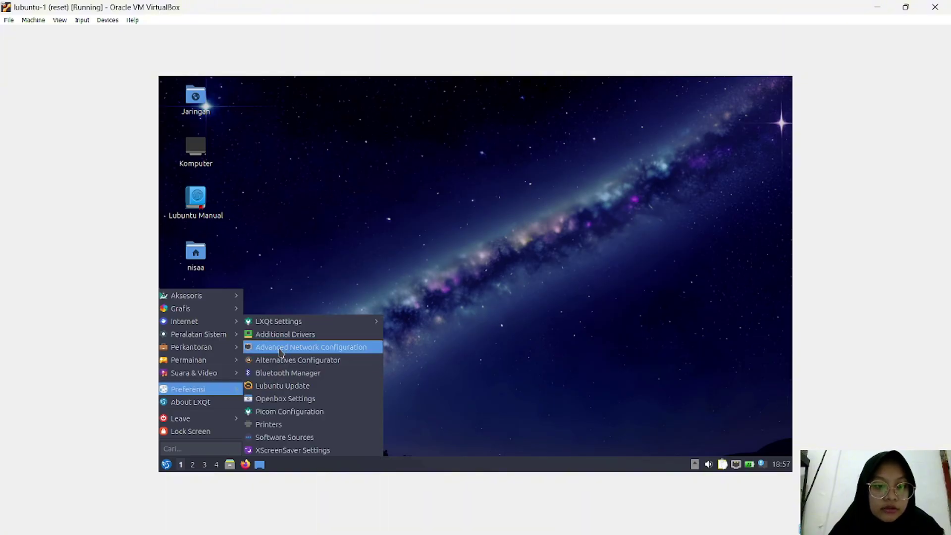
mouse_move(206, 338)
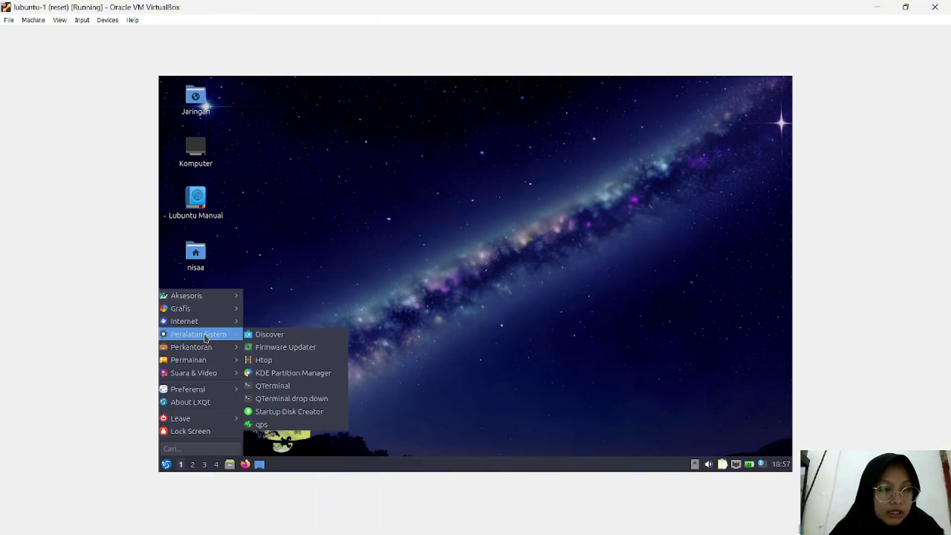
left_click(424, 303)
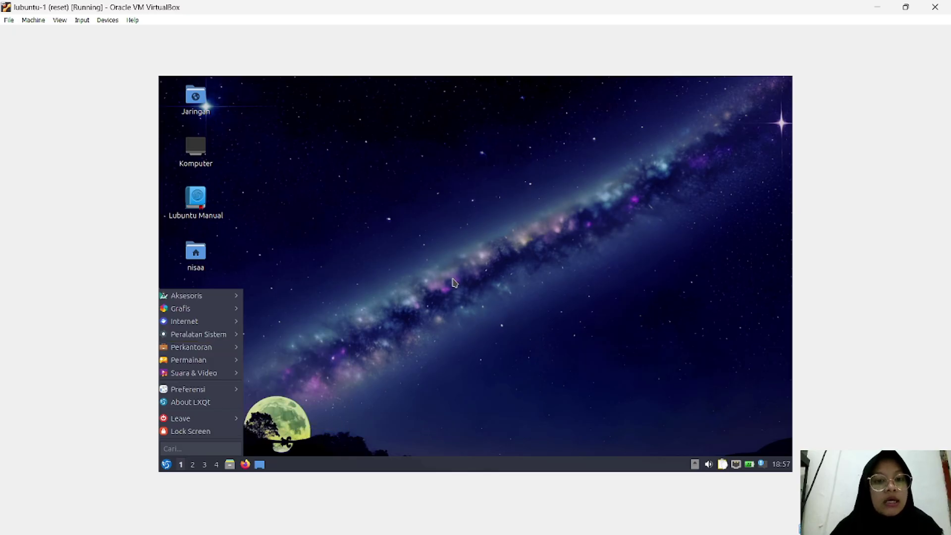
left_click(168, 465)
left_click(170, 467)
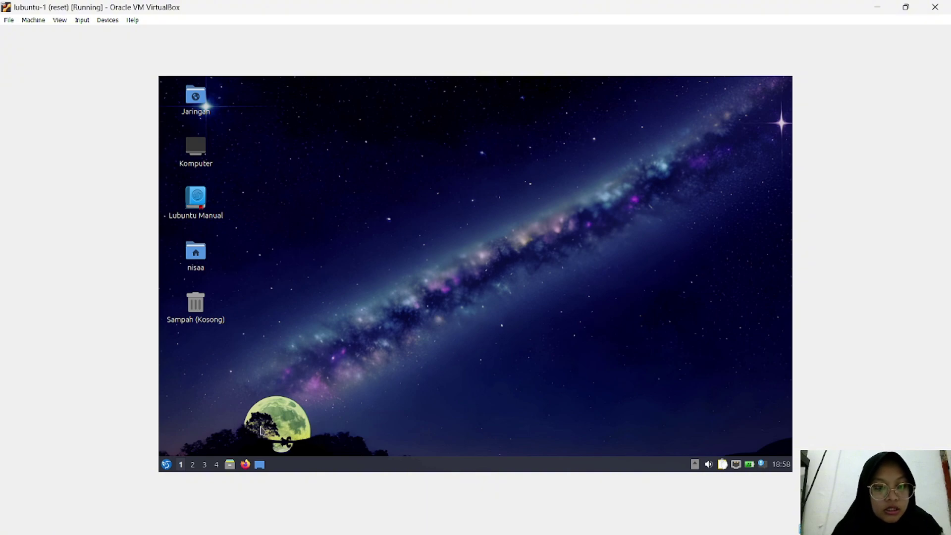
Step: Launch Advanced Network Configuration from the Preferensi applications menu
left_click(167, 465)
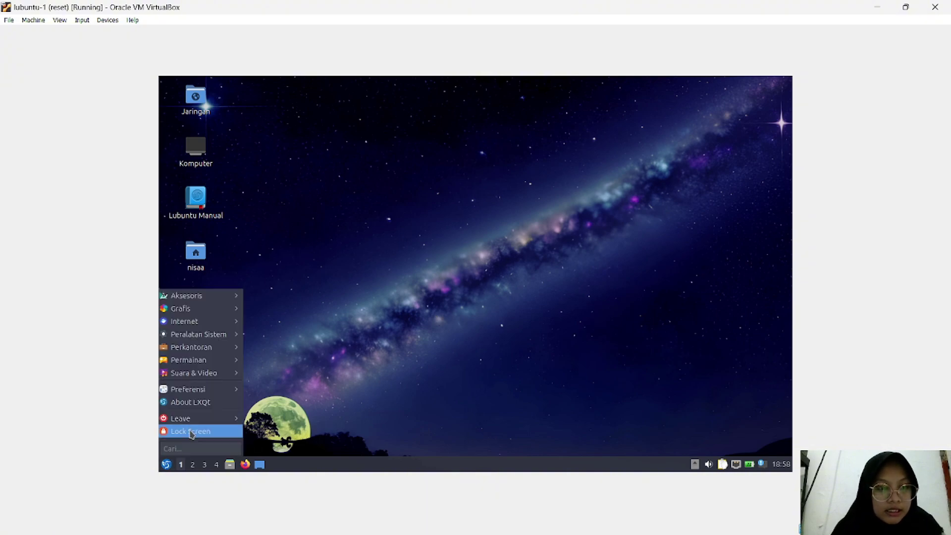
mouse_move(203, 392)
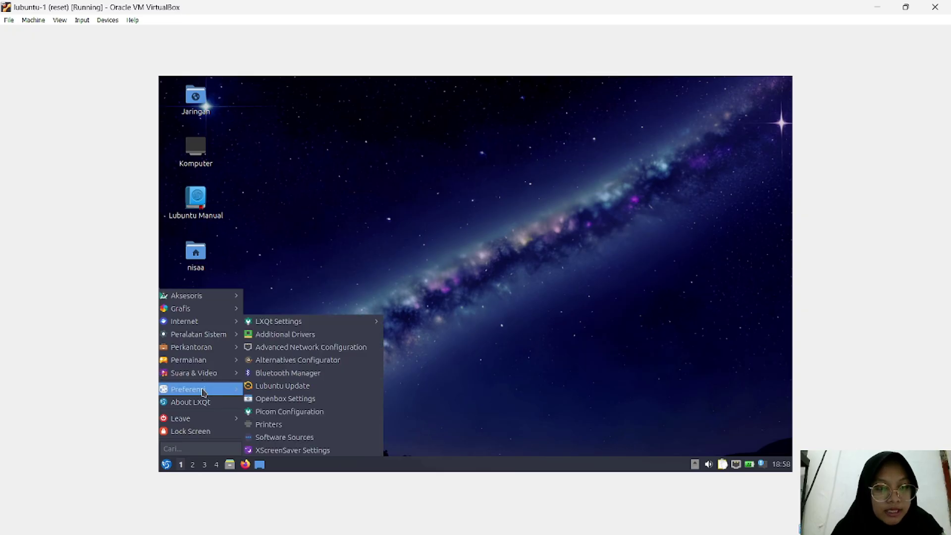
left_click(296, 351)
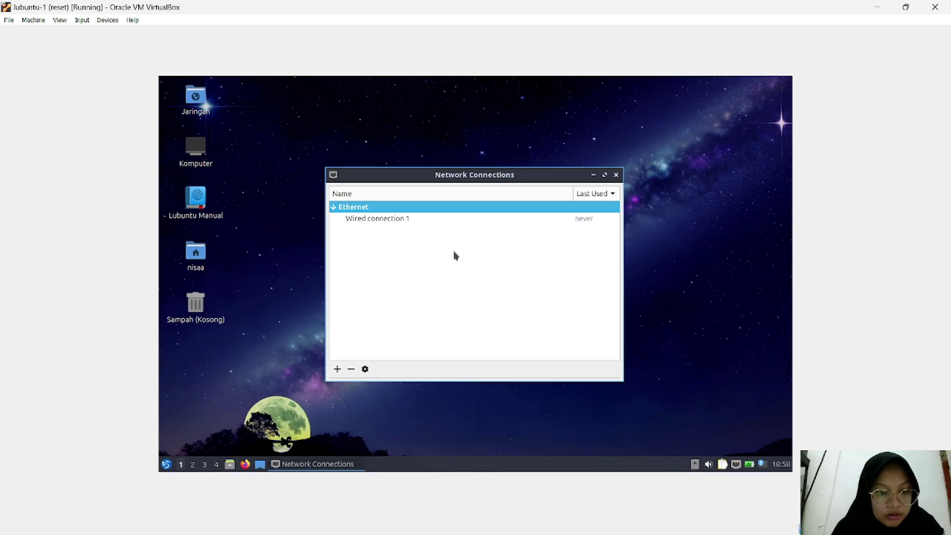
Step: Add a static IPv4 address 192.168.1.2 with netmask 24 to Wired connection 1
double_click(424, 218)
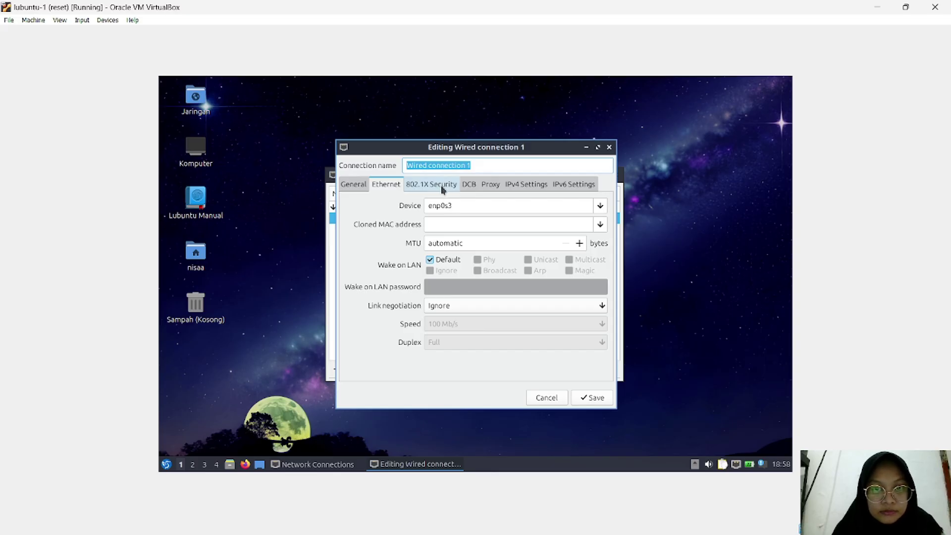
left_click(511, 185)
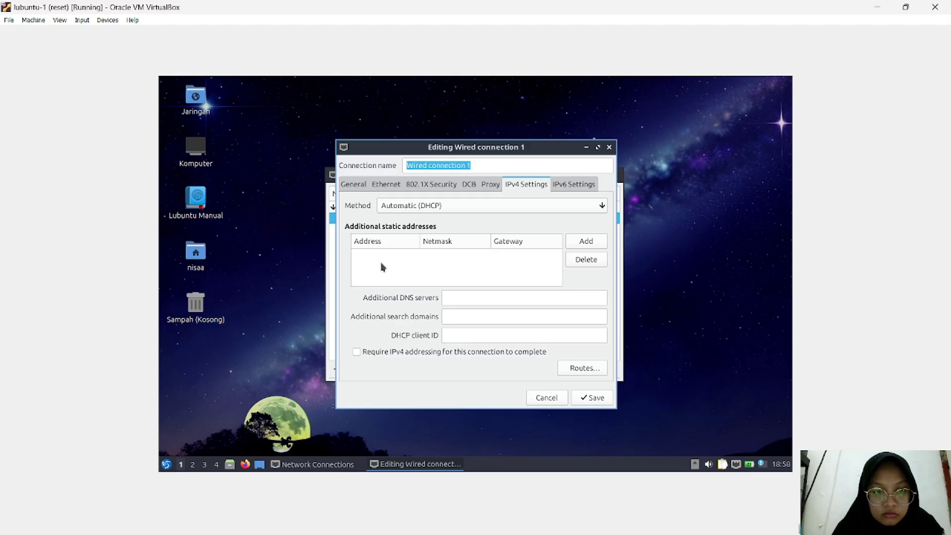
left_click(576, 241)
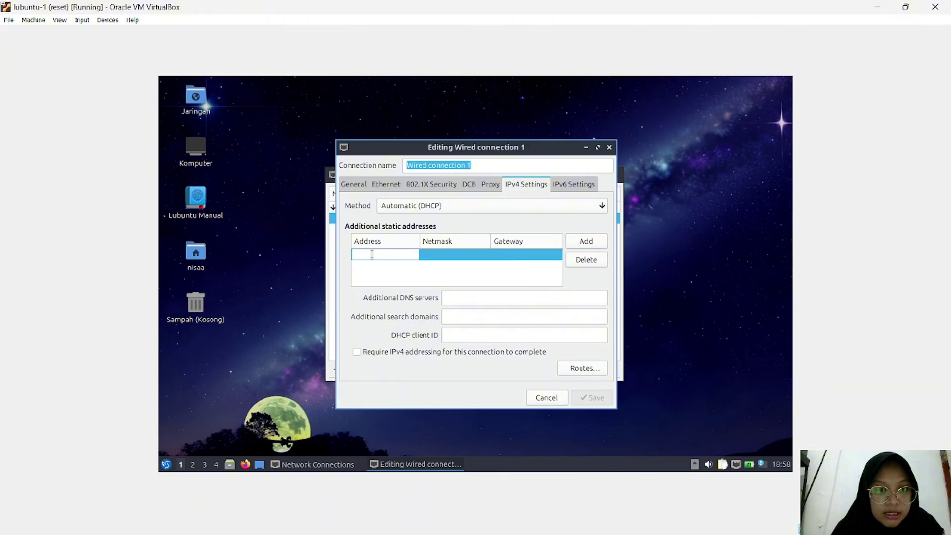
type("1")
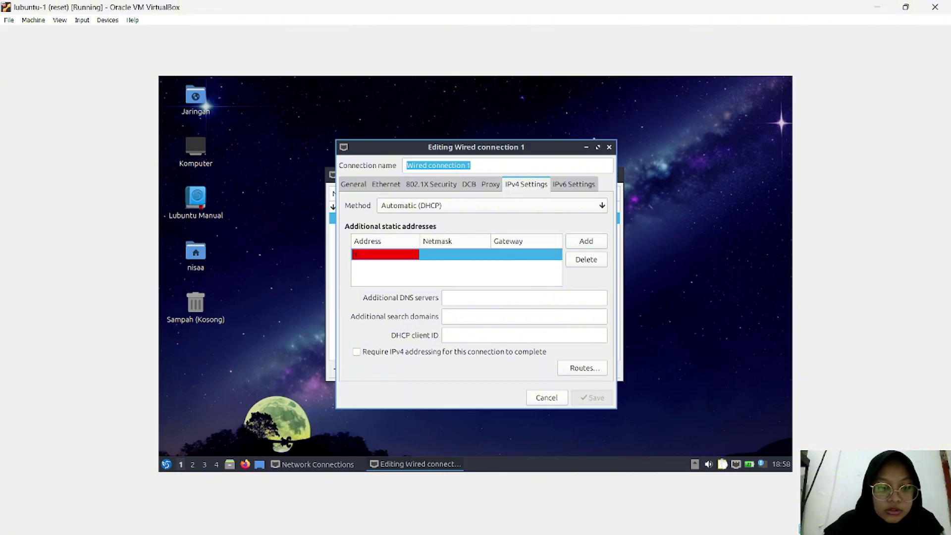
type("92")
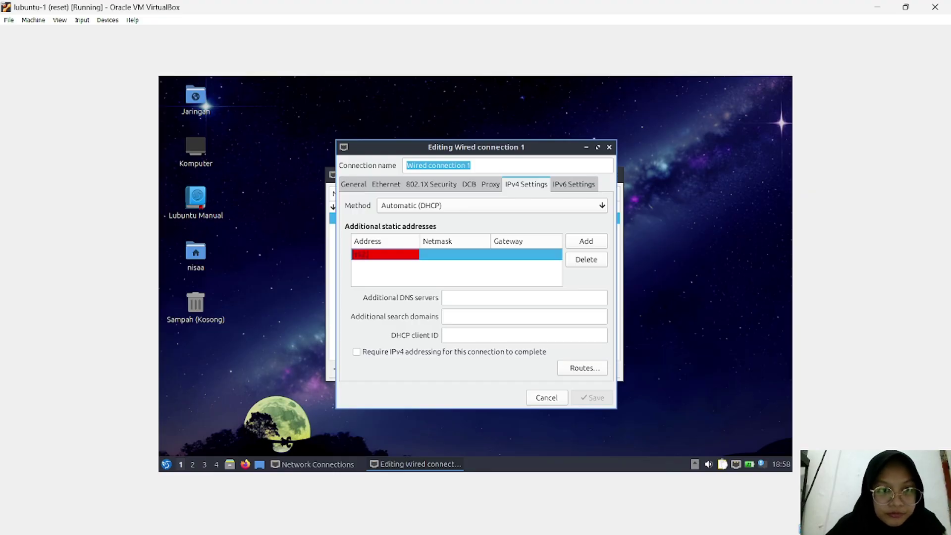
type(".1")
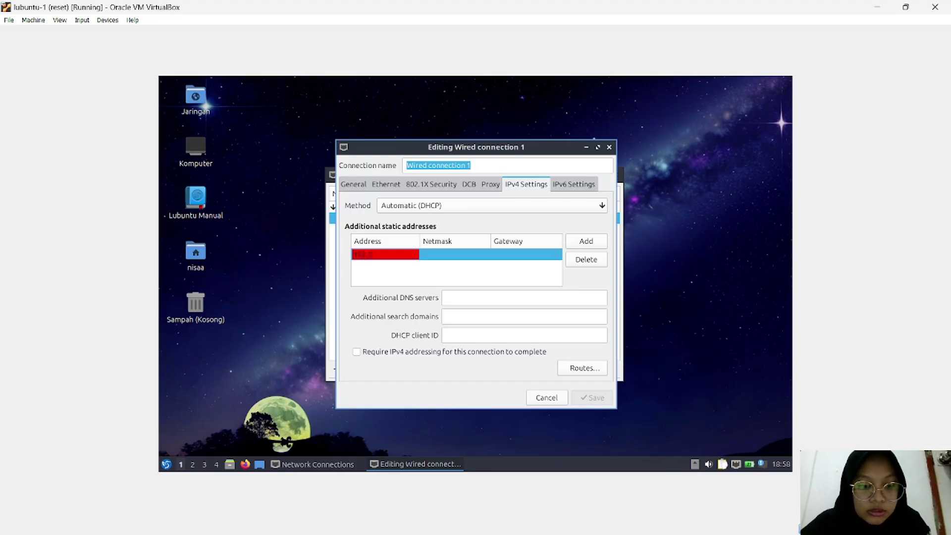
type("68.1")
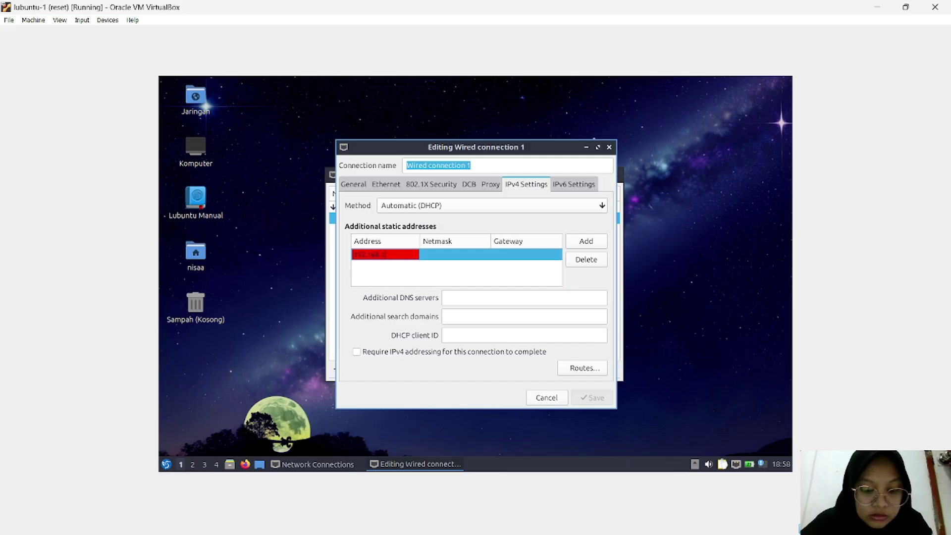
type(".2")
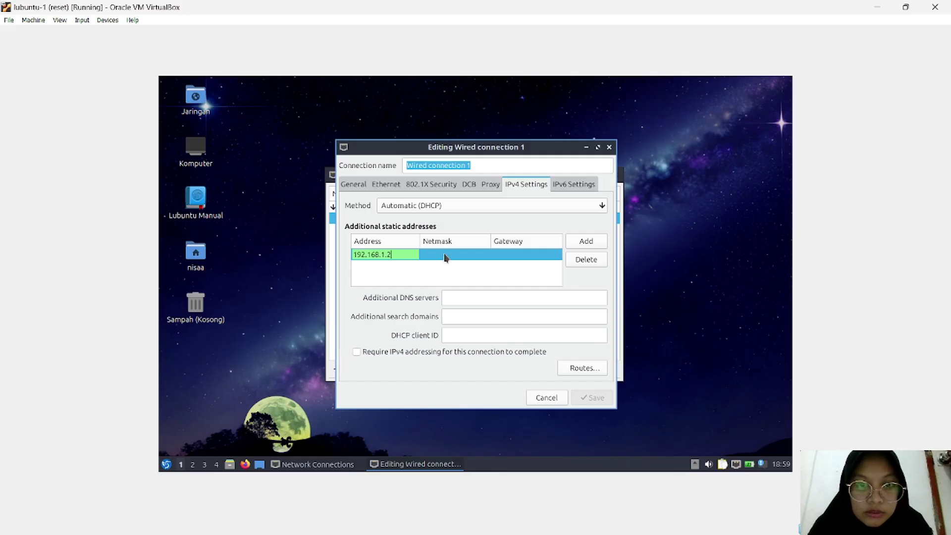
left_click(444, 253)
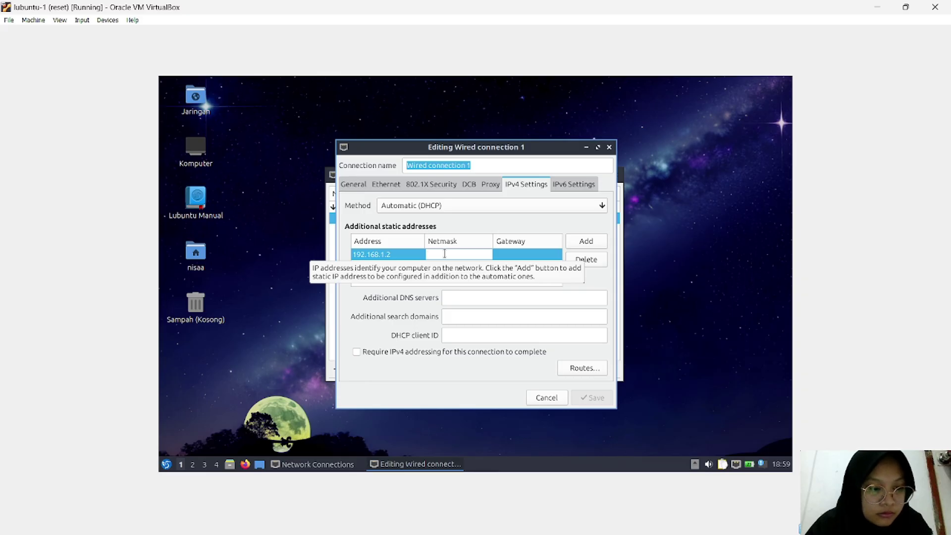
type("4")
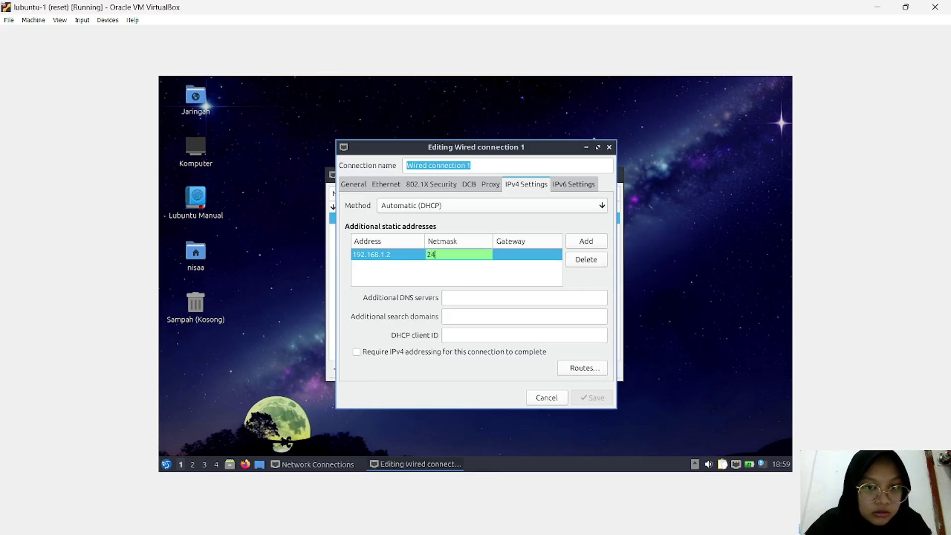
left_click(513, 256)
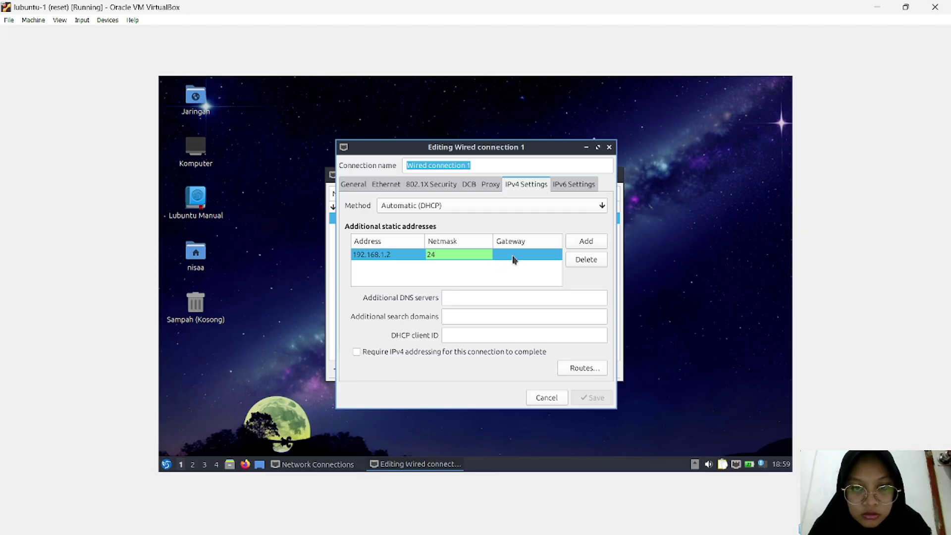
left_click(513, 255)
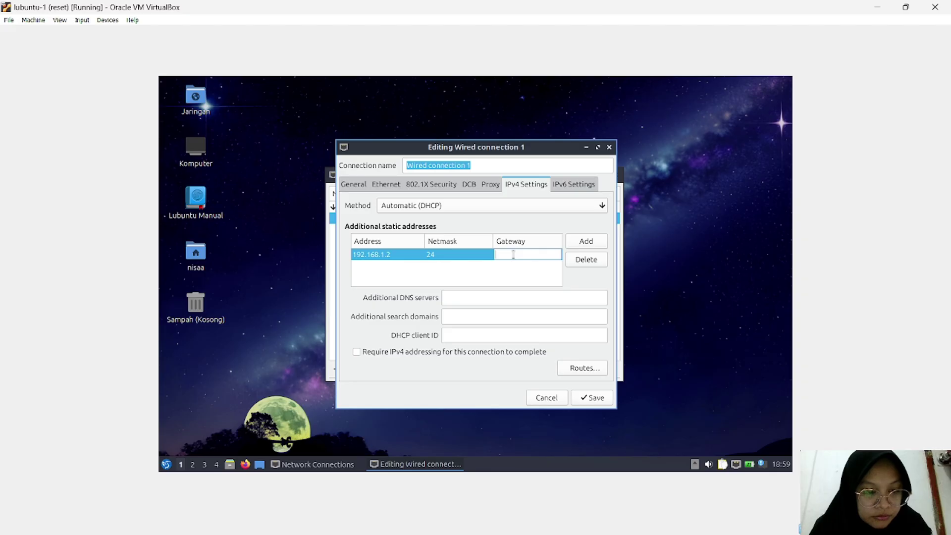
left_click(354, 185)
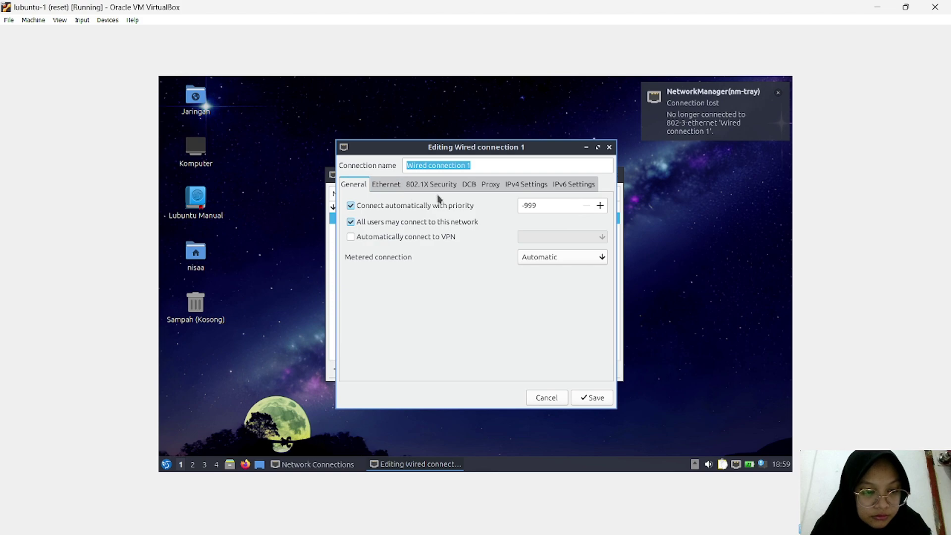
Step: Return to Wired connection 1's IPv4 Settings showing the 192.168.1.2 / 24 entry
left_click(519, 189)
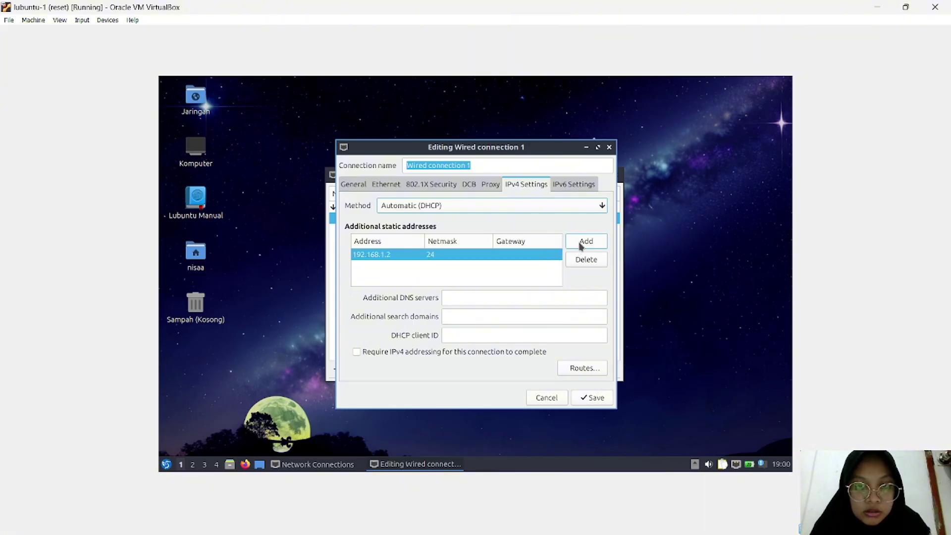
Step: Replace the 192.168.1.2 entry with 192.168.1.3, netmask 255.255.255.0, gateway 192.168.1.1
left_click(584, 258)
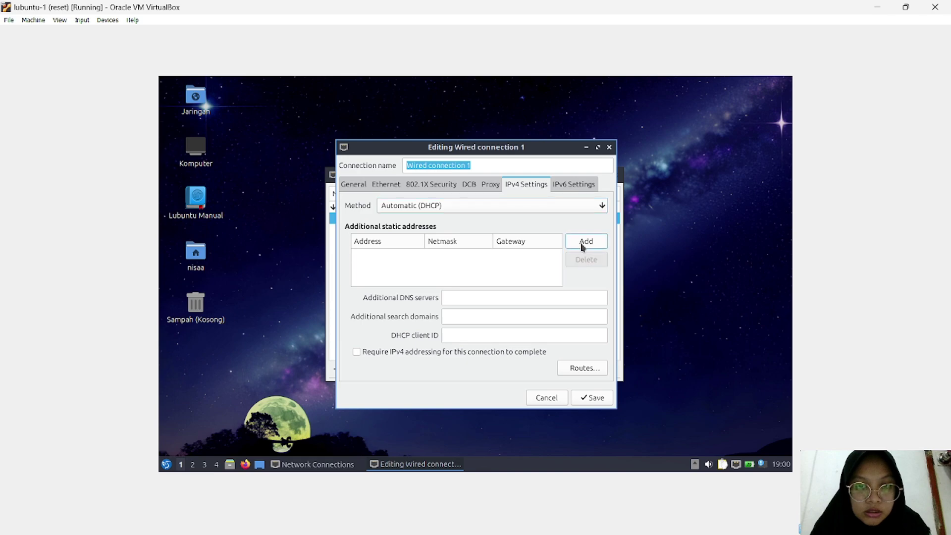
left_click(582, 240)
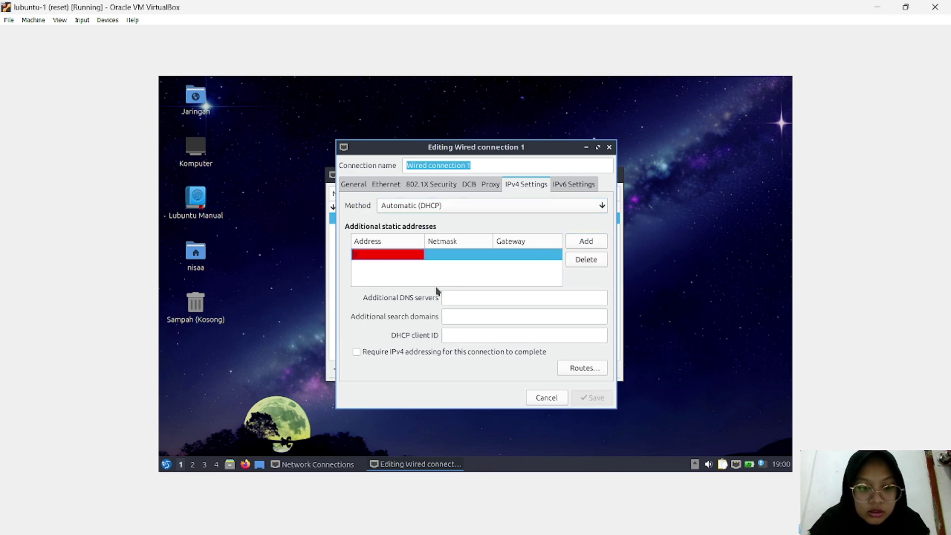
type("192.16")
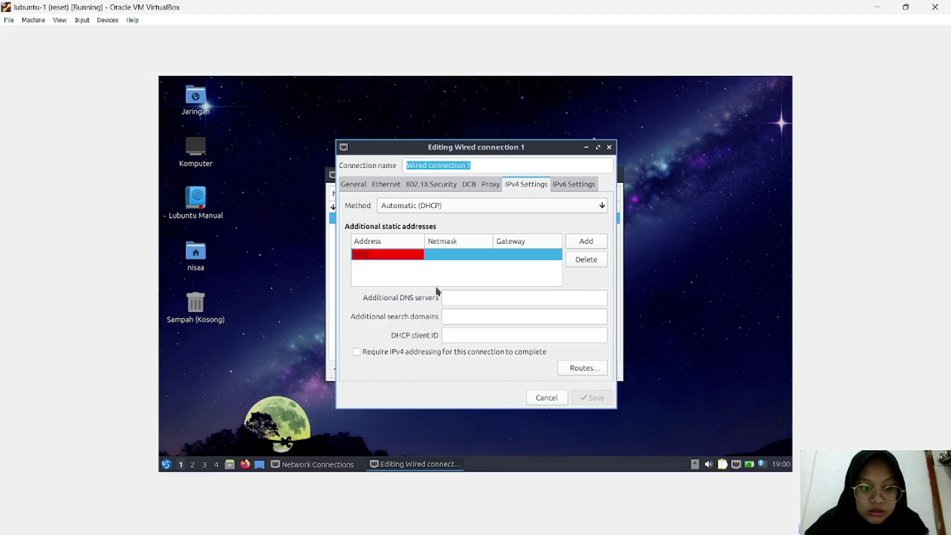
type("8")
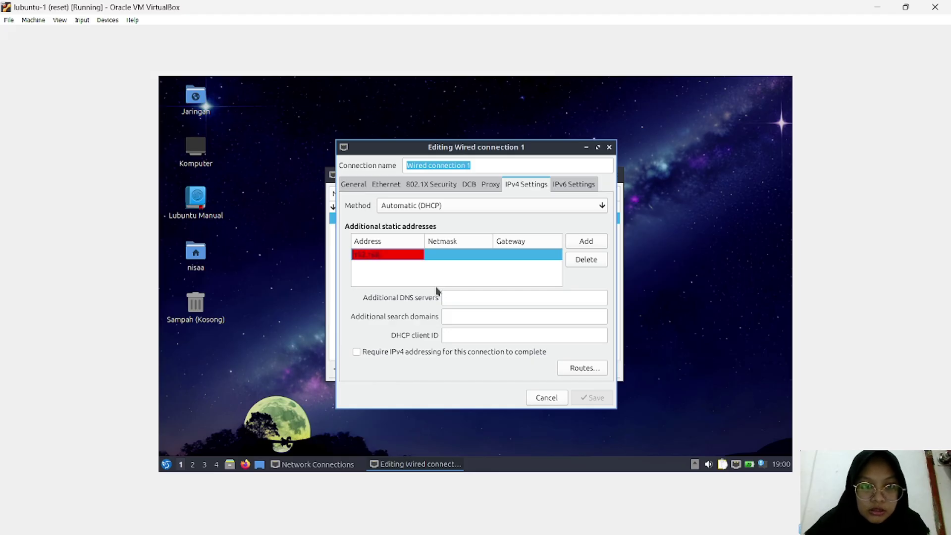
type(".1")
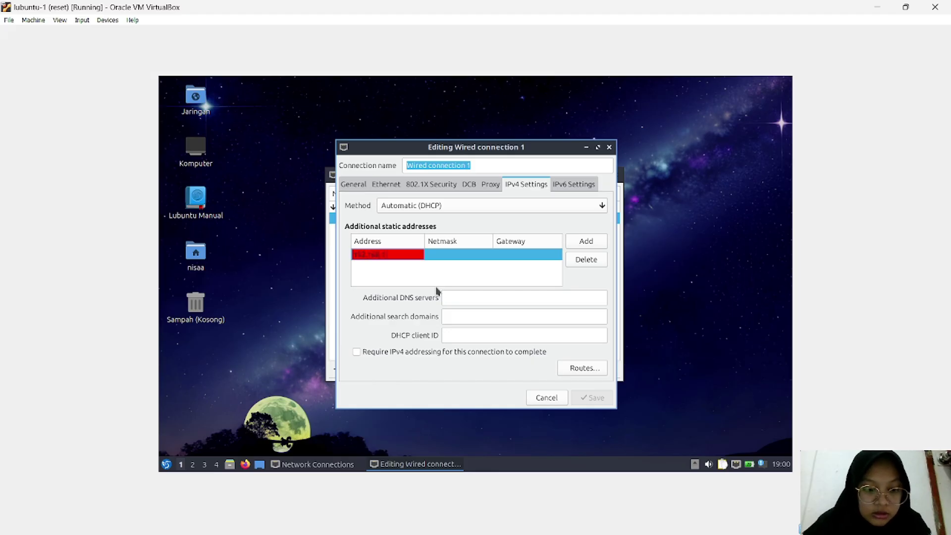
type(".3")
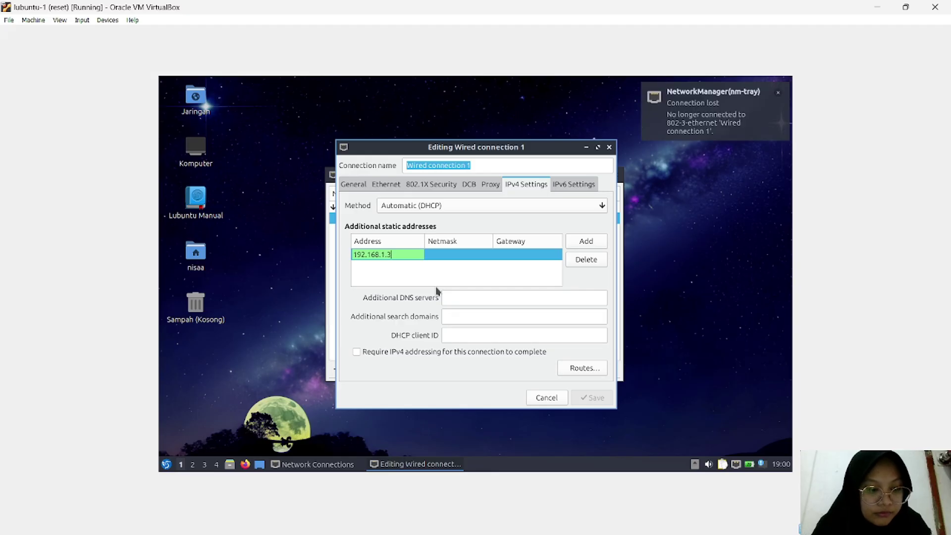
left_click(463, 255)
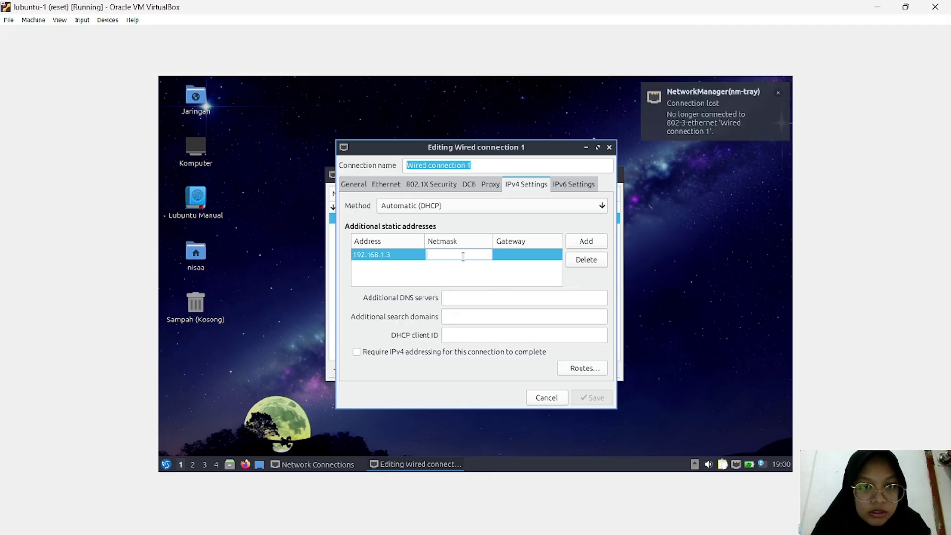
type("2")
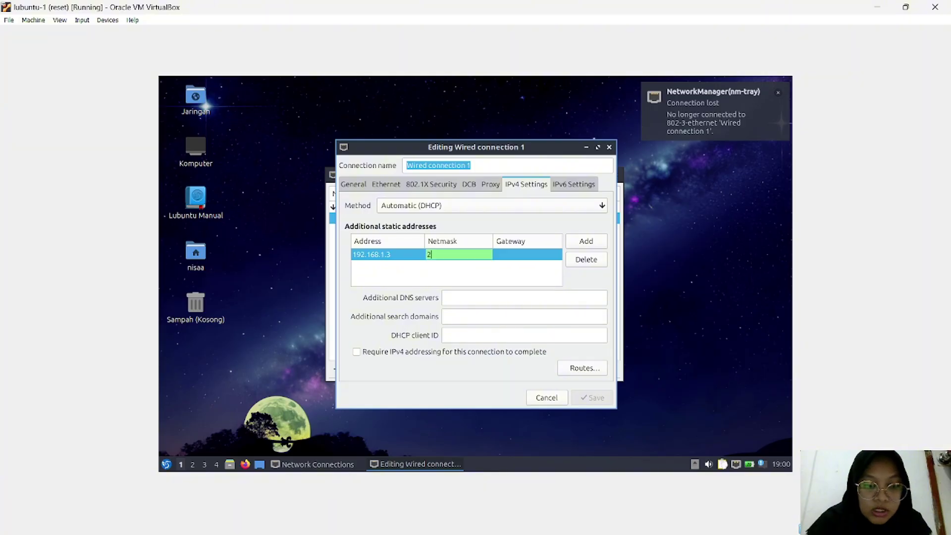
type("55")
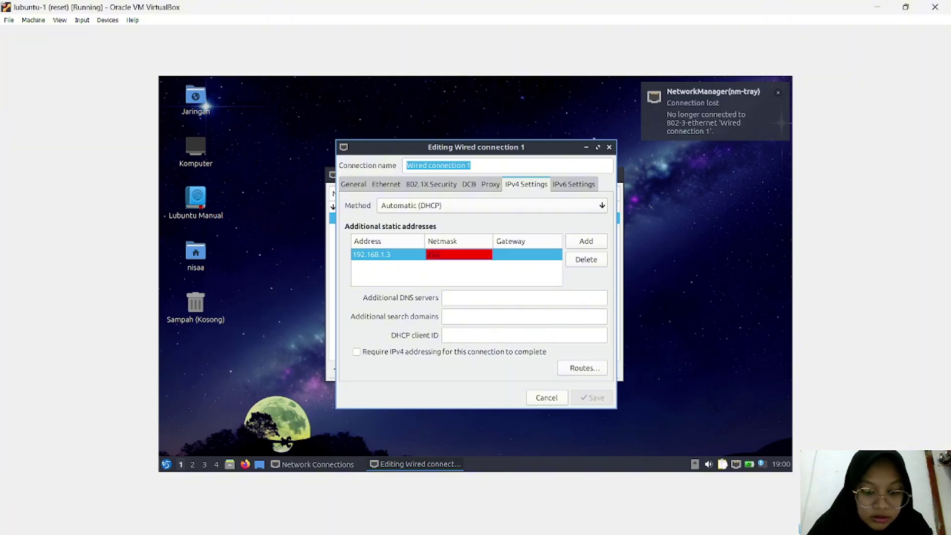
type(".255")
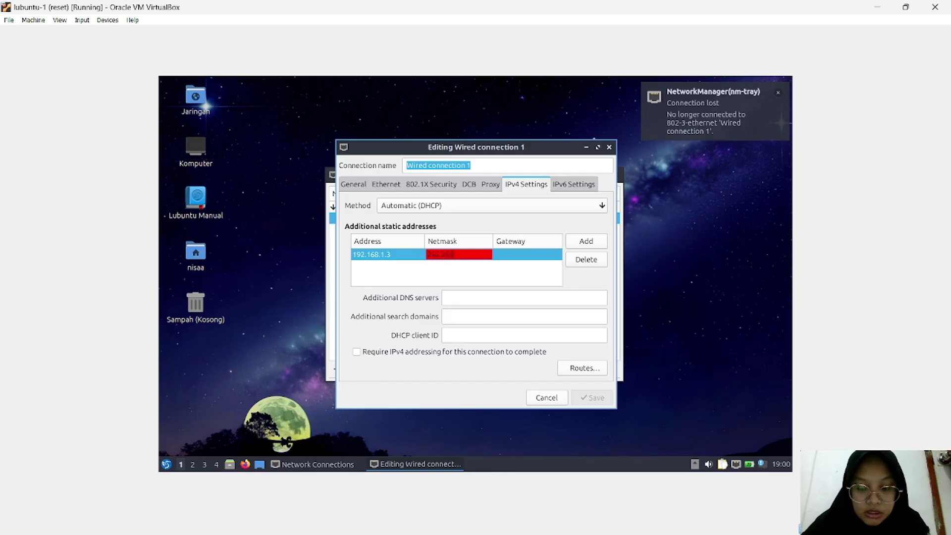
type(".255")
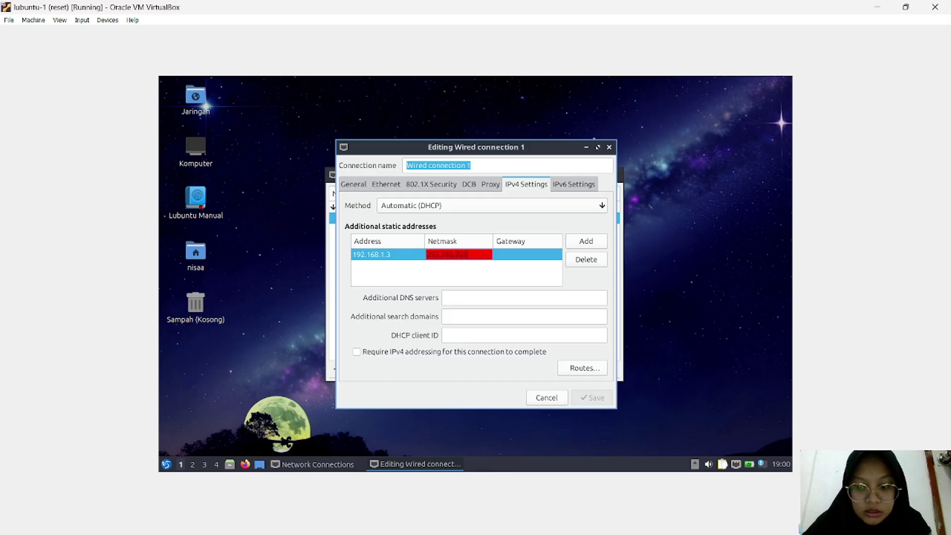
type(".0")
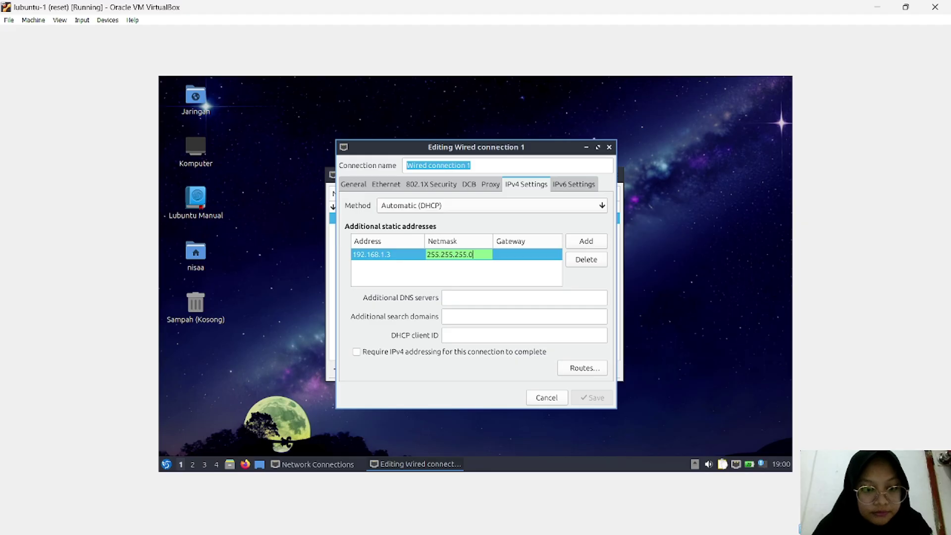
left_click(513, 253)
left_click(511, 252)
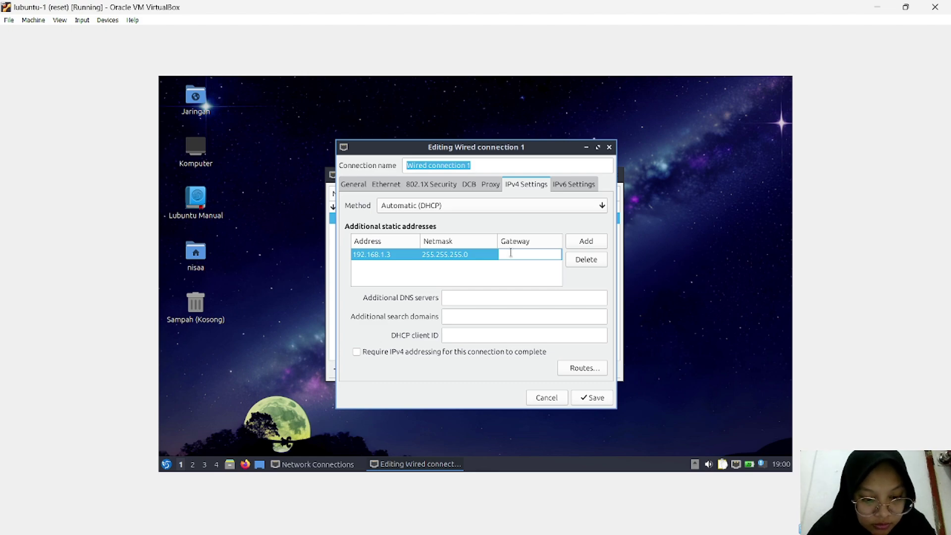
type("19")
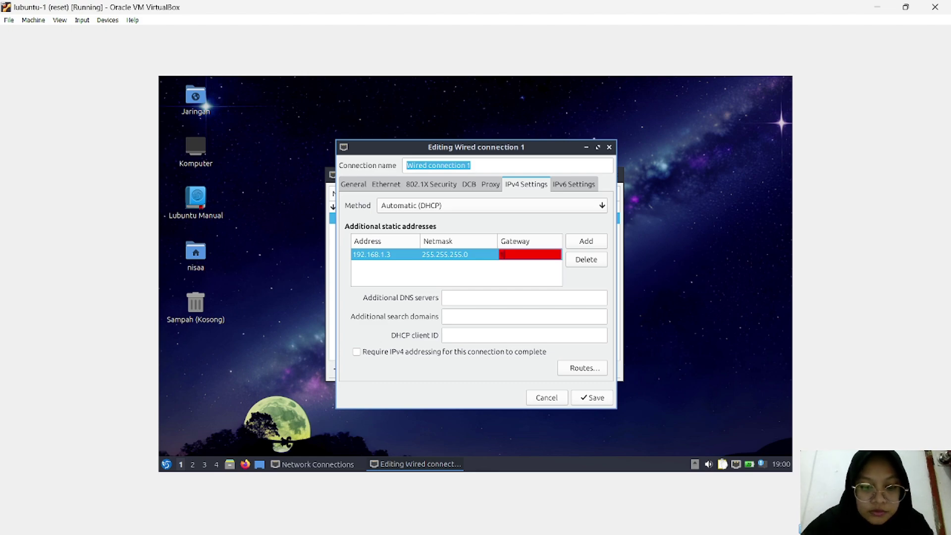
type("2.1")
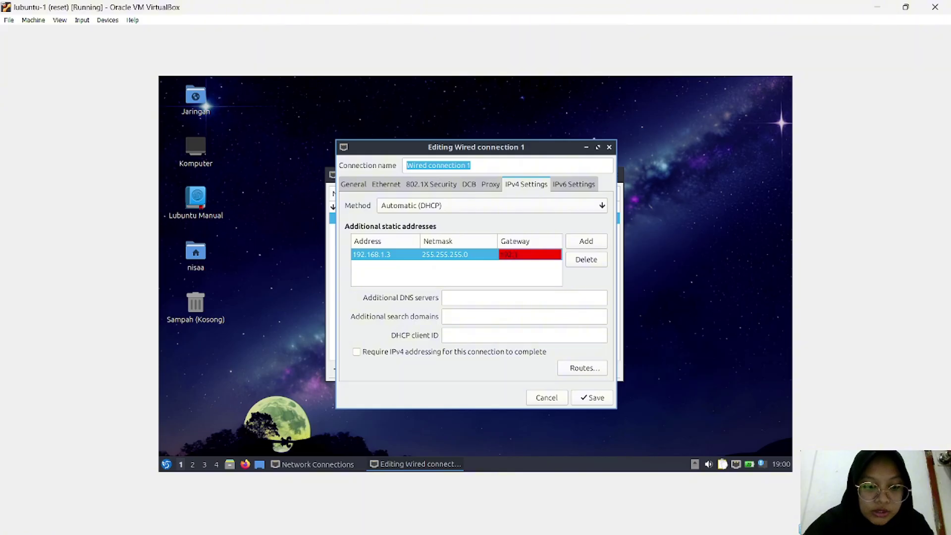
type("6")
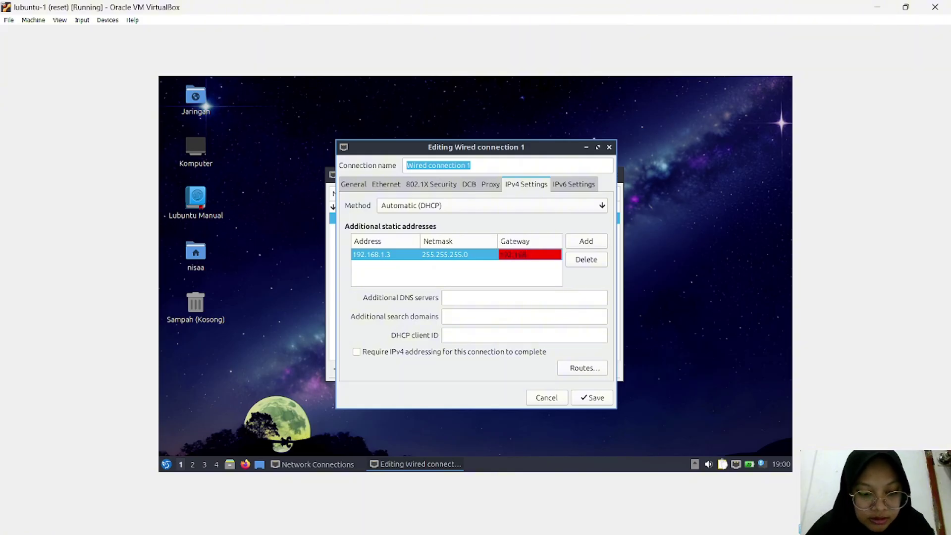
type("8.1.")
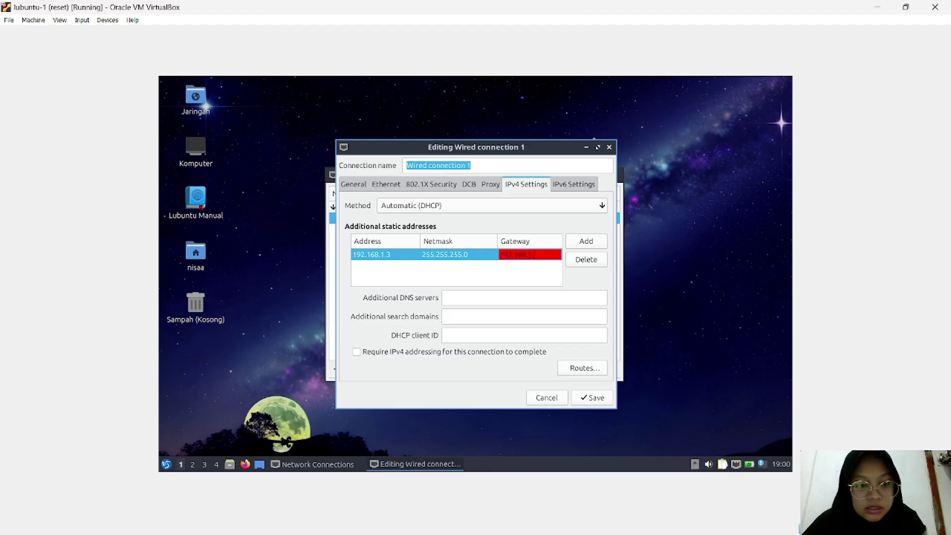
type("1")
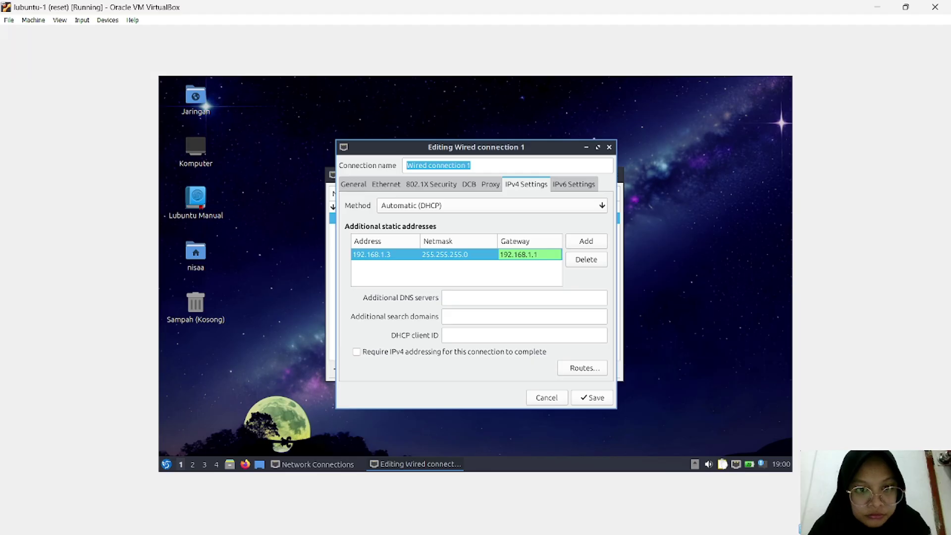
left_click(459, 296)
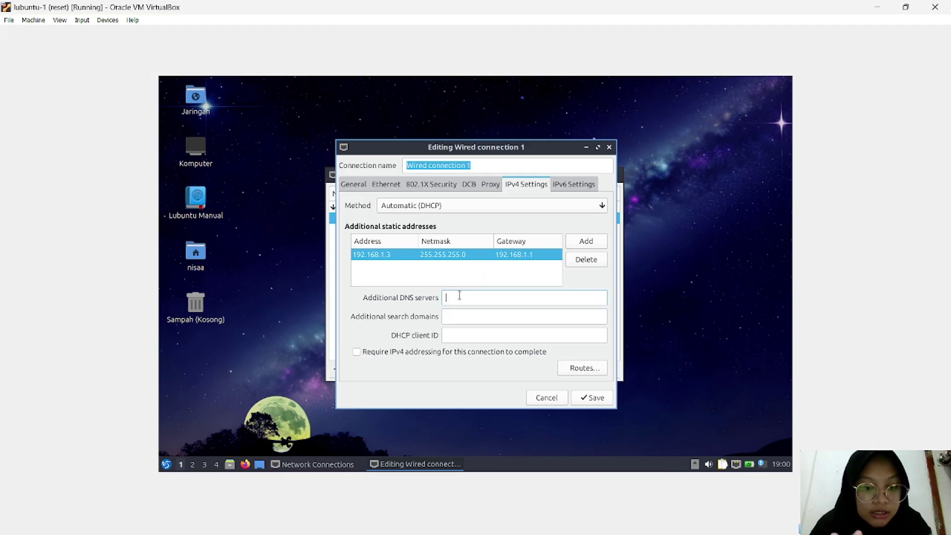
Step: Enter 192.168.1.1 as the additional DNS server and save Wired connection 1
type("1")
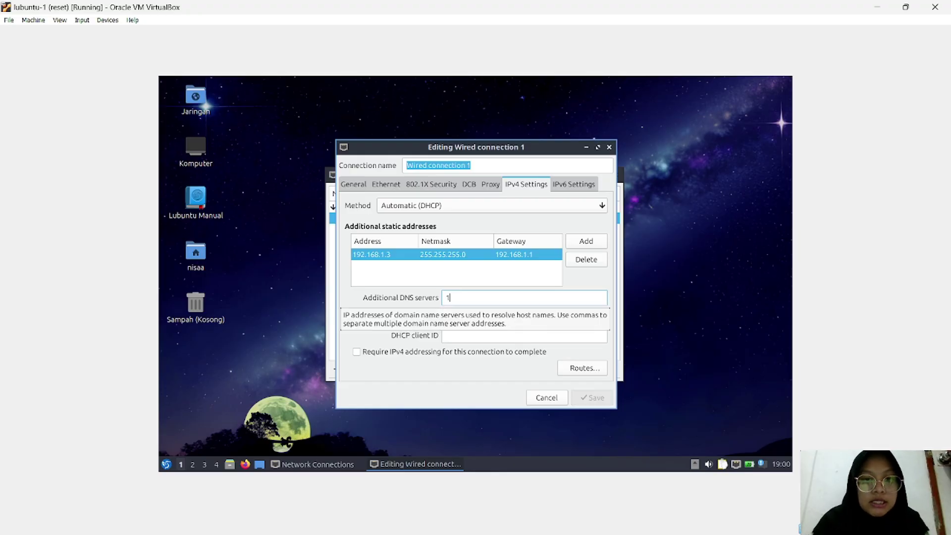
type("92.")
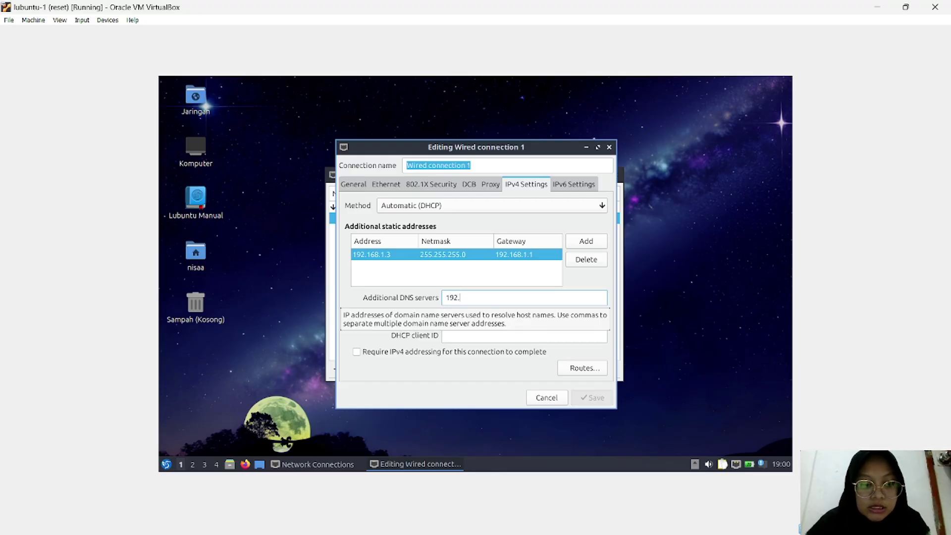
type("168.")
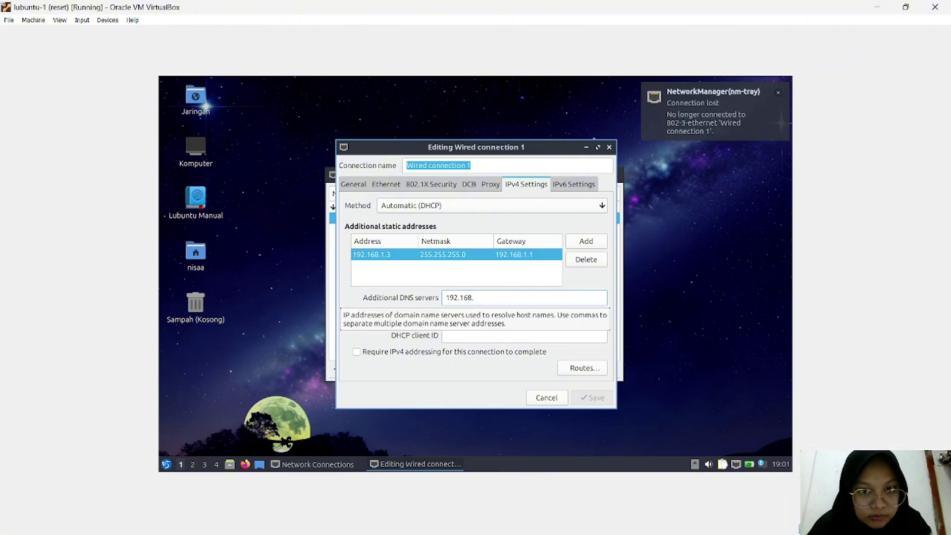
type("1.1")
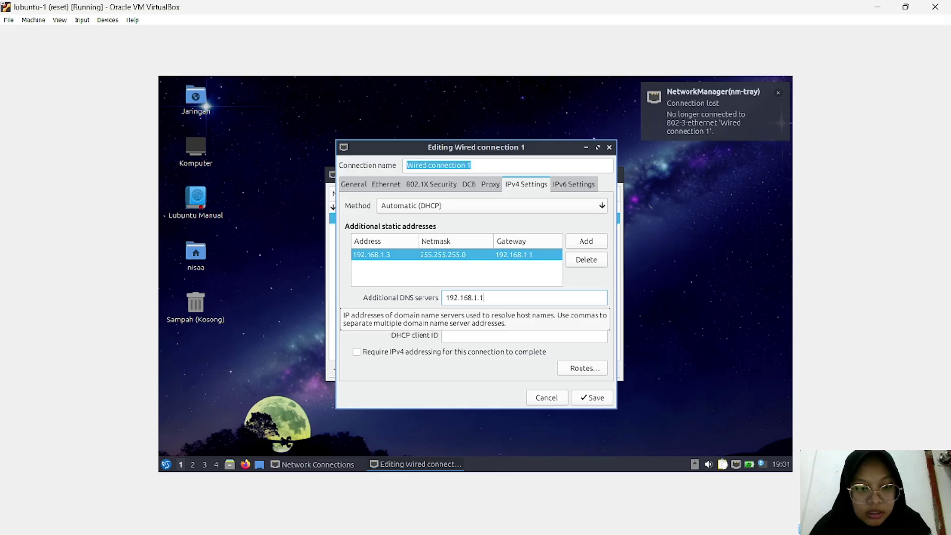
left_click(587, 399)
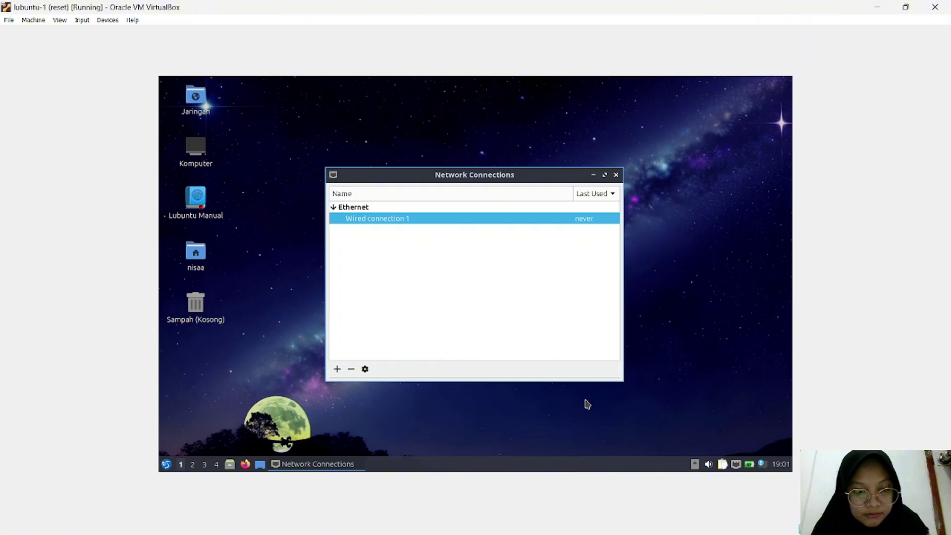
Step: Minimize Network Connections and launch QTerminal from Peralatan Sistem
left_click(594, 177)
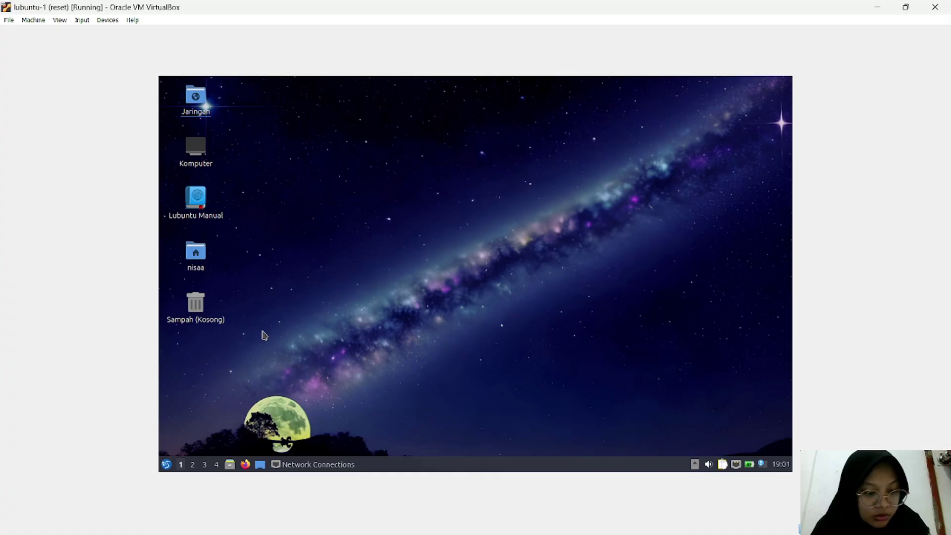
left_click(167, 464)
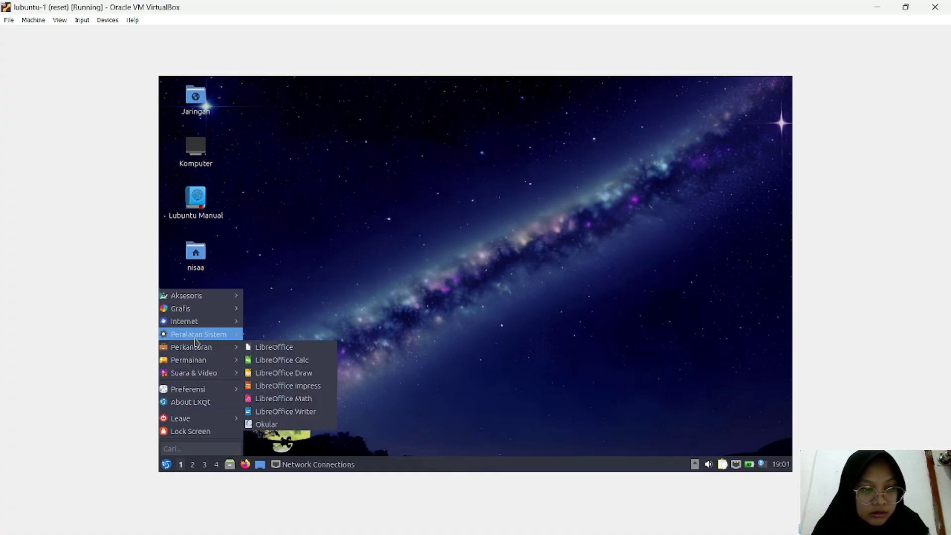
mouse_move(196, 334)
left_click(278, 385)
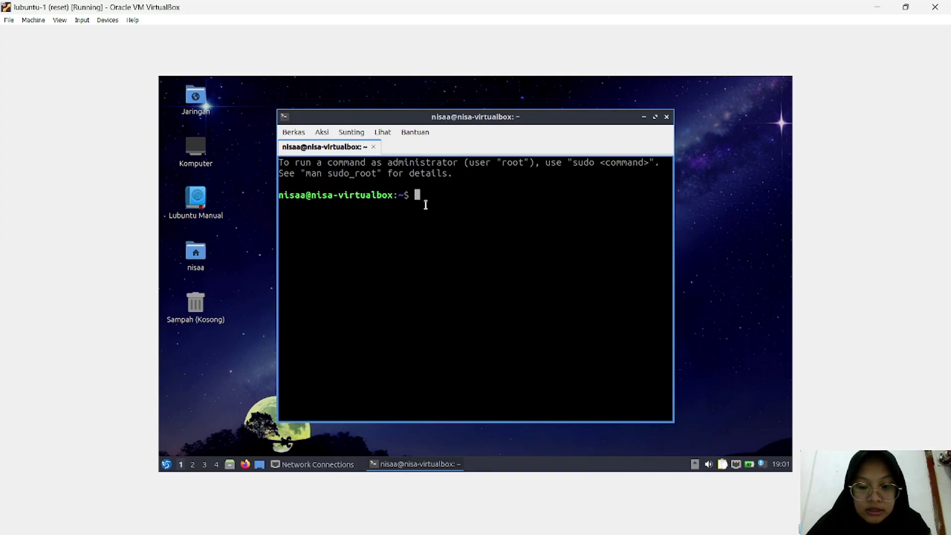
Step: Ping the router at 192.168.1.1 and stop after 8 replies with 0% loss
type("ping ")
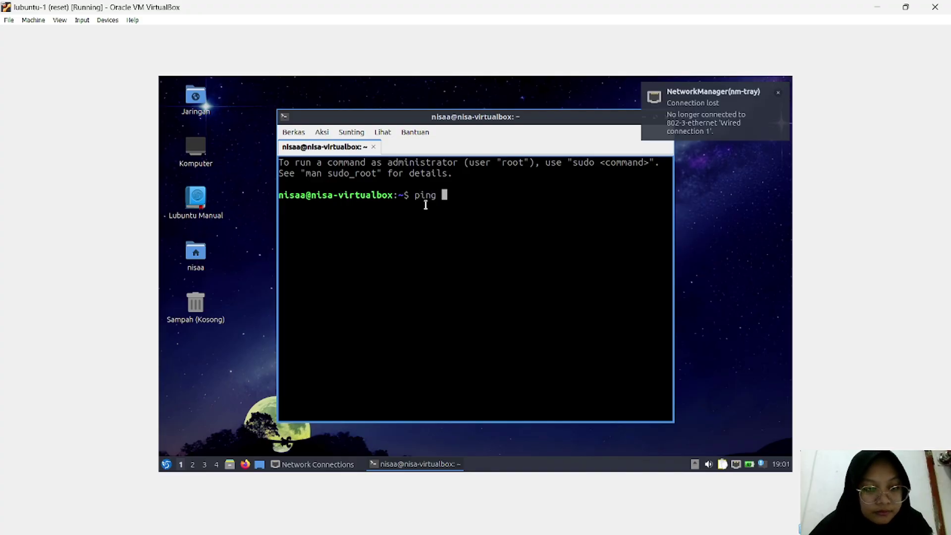
type("1")
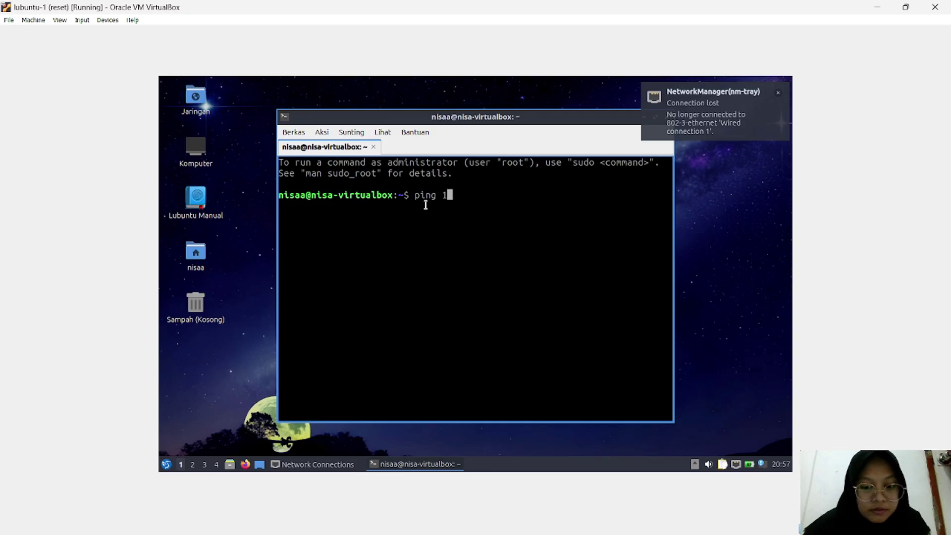
type("92.1")
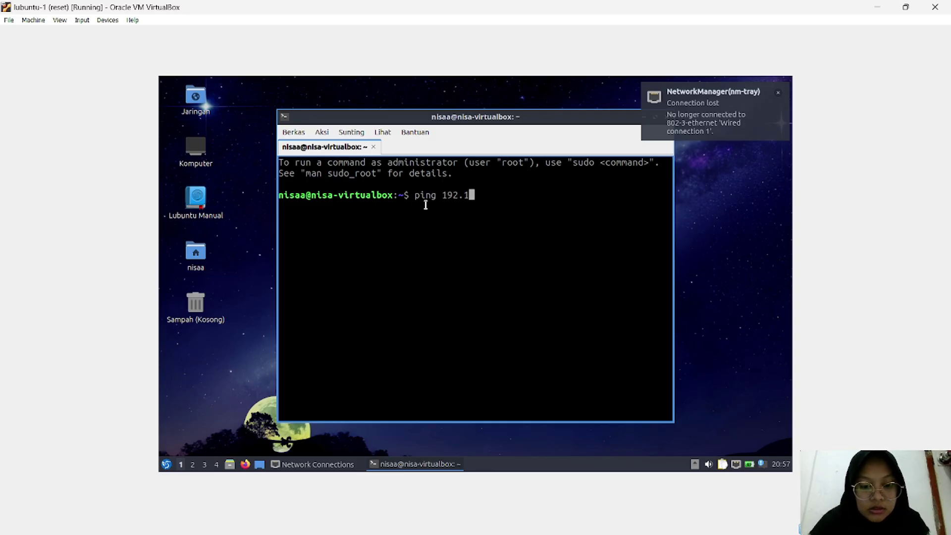
type("68.")
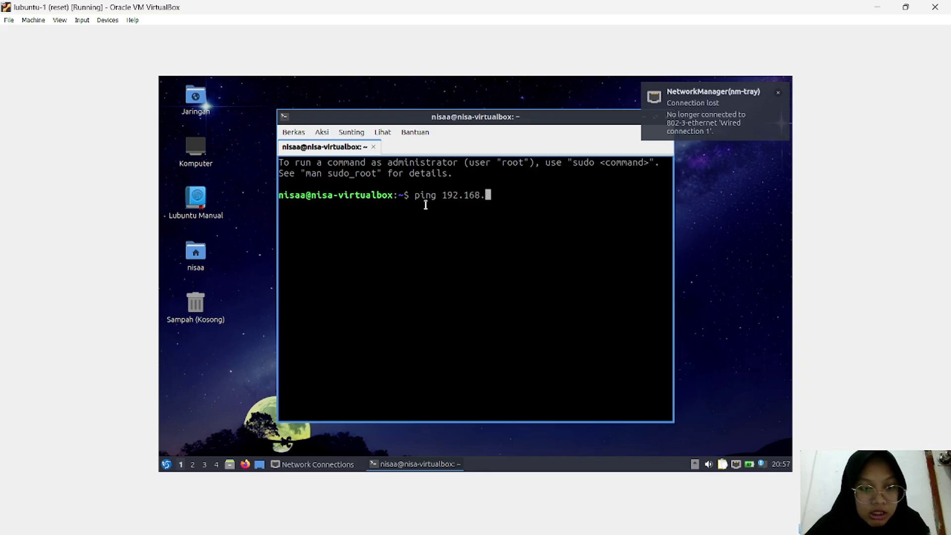
type("1")
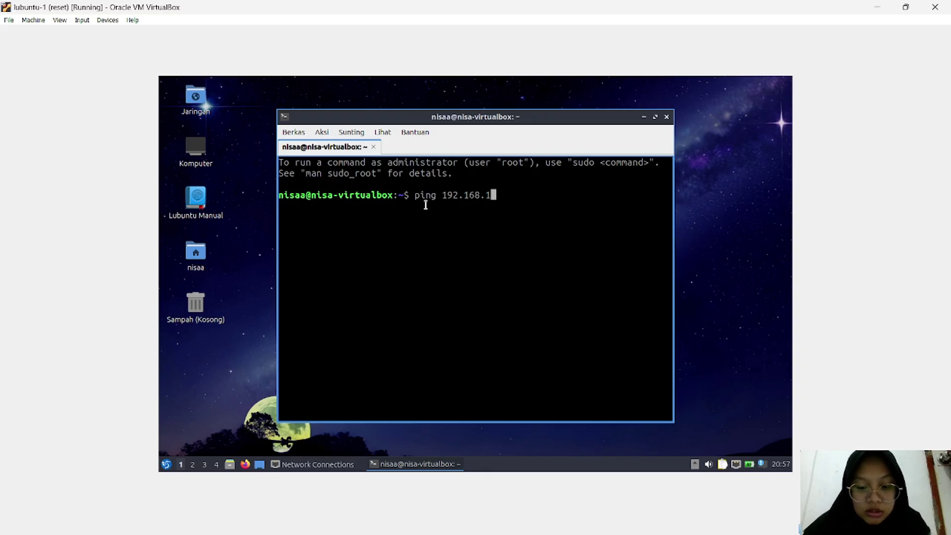
type(".1")
key("Return")
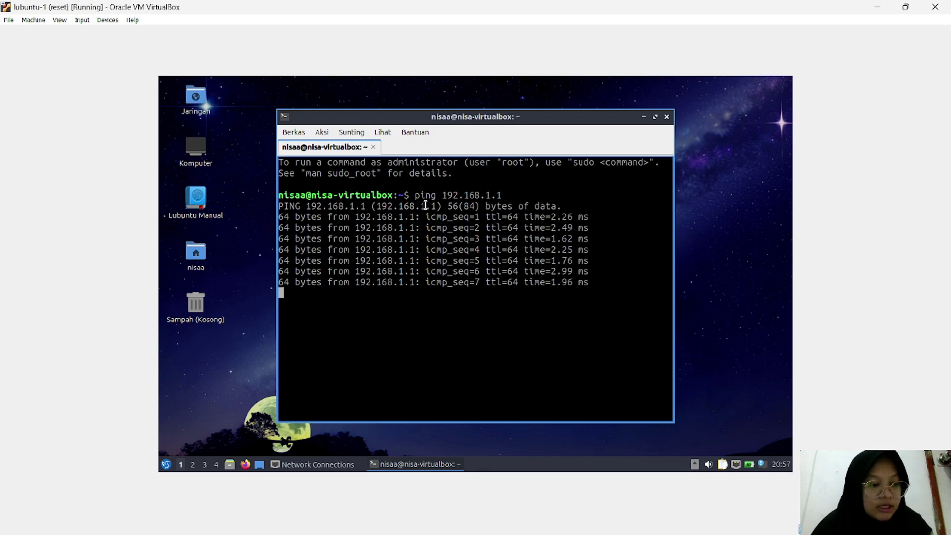
key("ctrl+c")
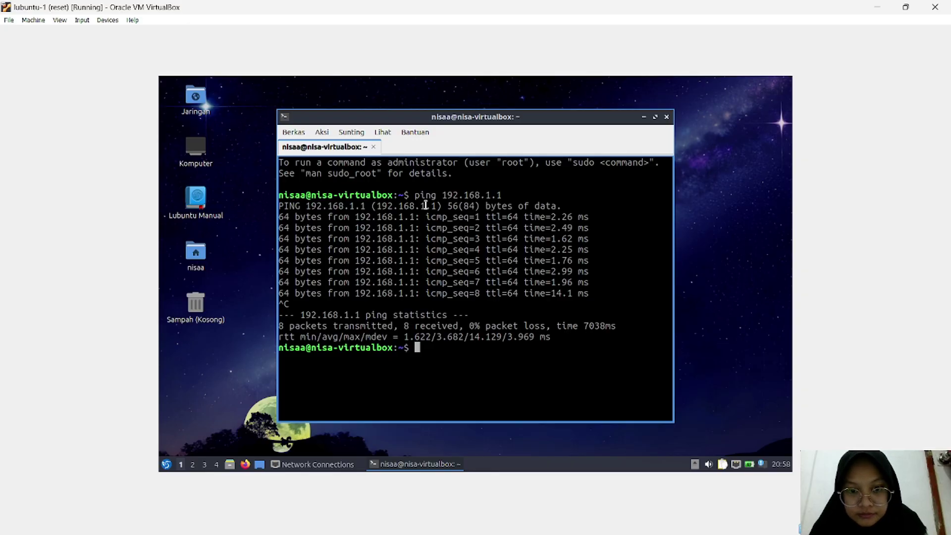
Step: Re-run the ping against 192.168.1.2 and stop after 6 replies with 0% loss
key("Up")
key("BackSpace")
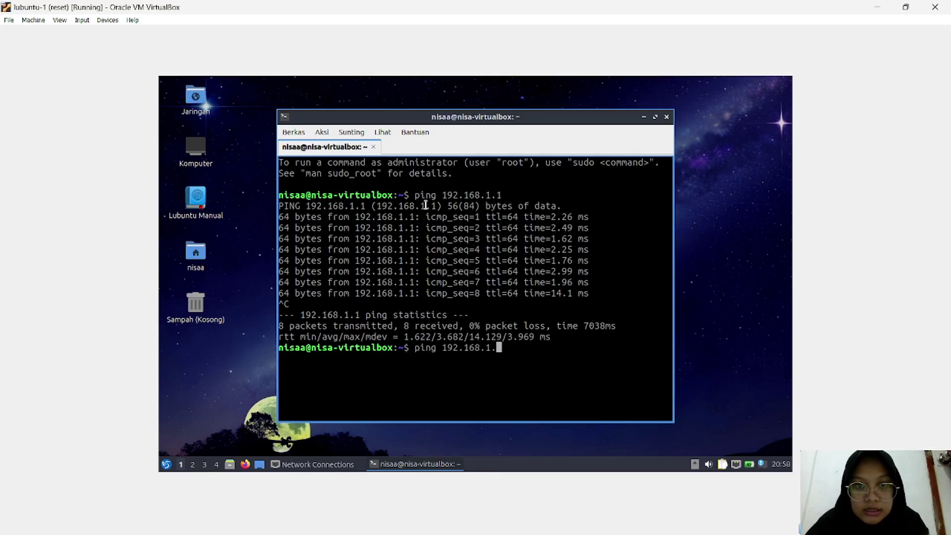
type("2")
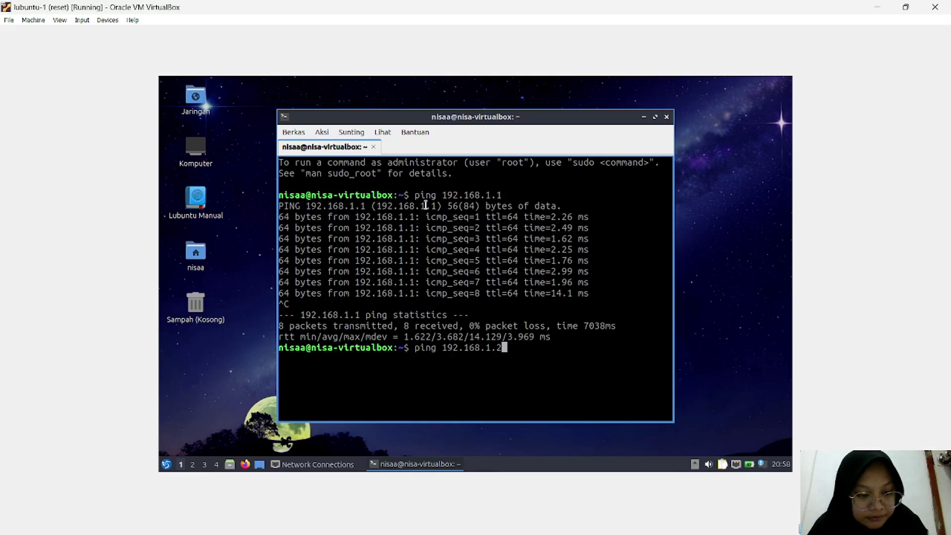
key("Return")
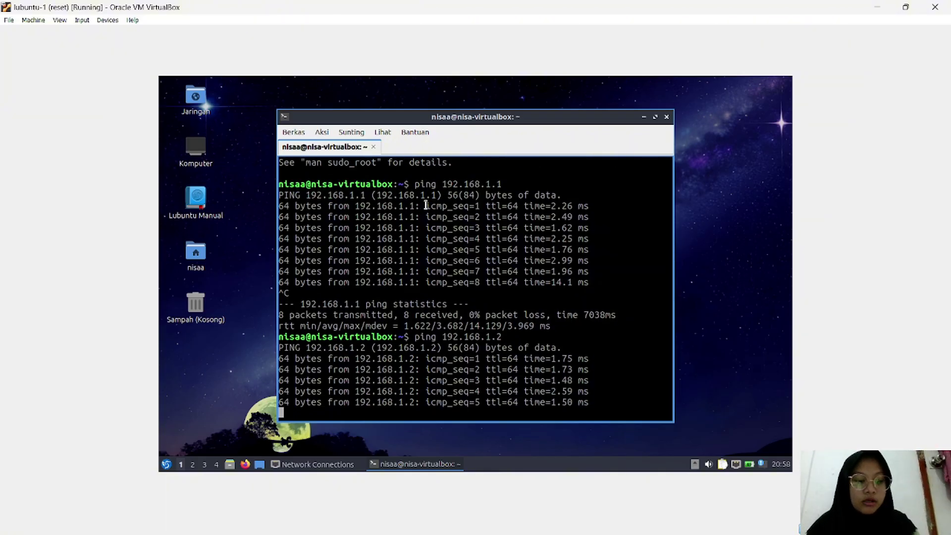
key("ctrl+c")
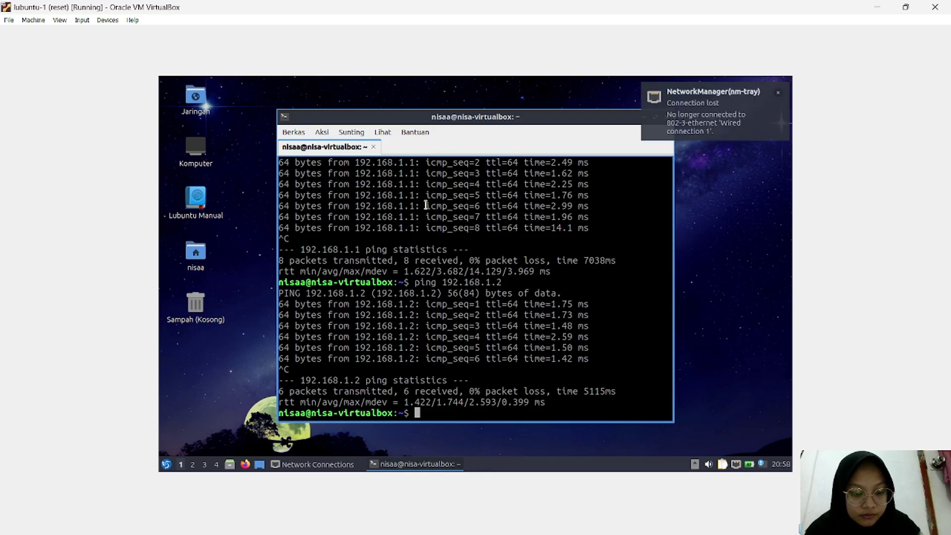
Step: Ping google.com and stop it after 10 packets, with 8 replies from 64.233.170.100 (20% loss)
type("goo")
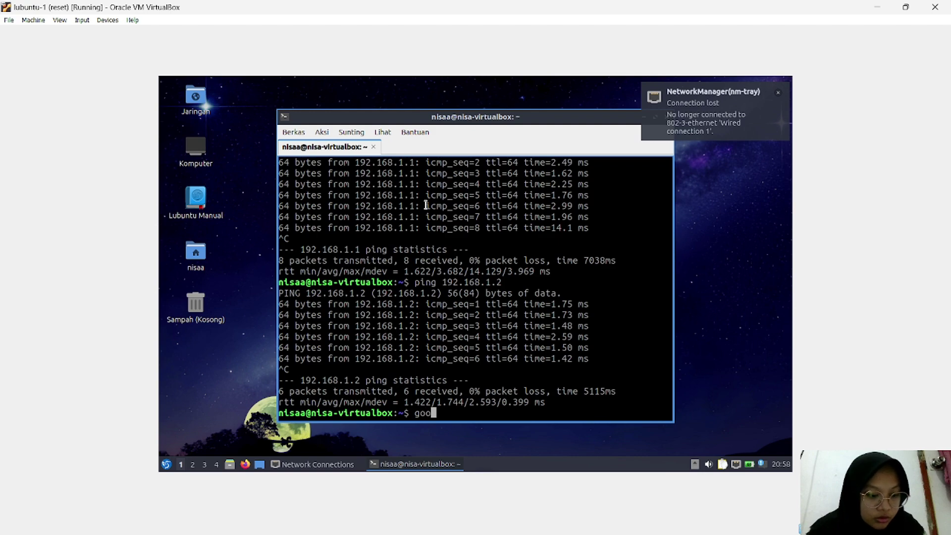
key("BackSpace")
key("BackSpace")
key("BackSpace")
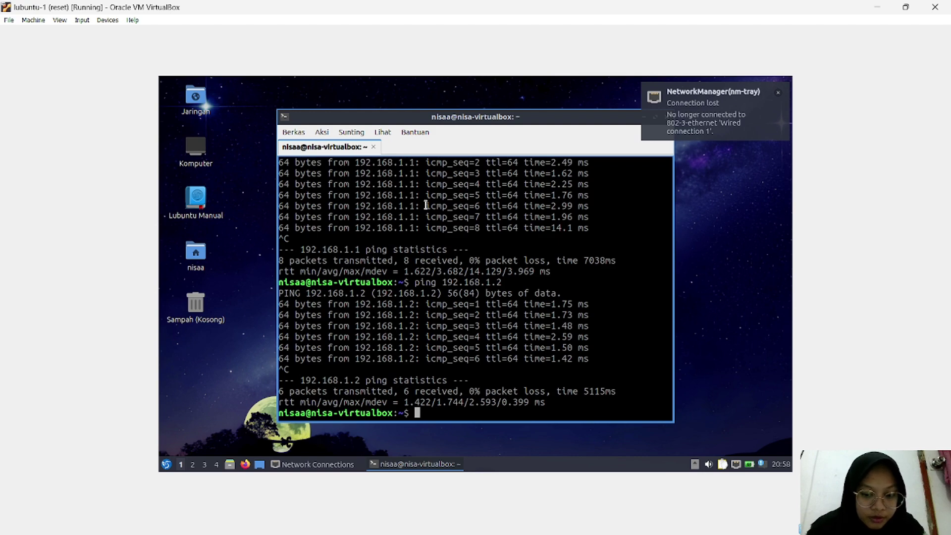
type("ping ")
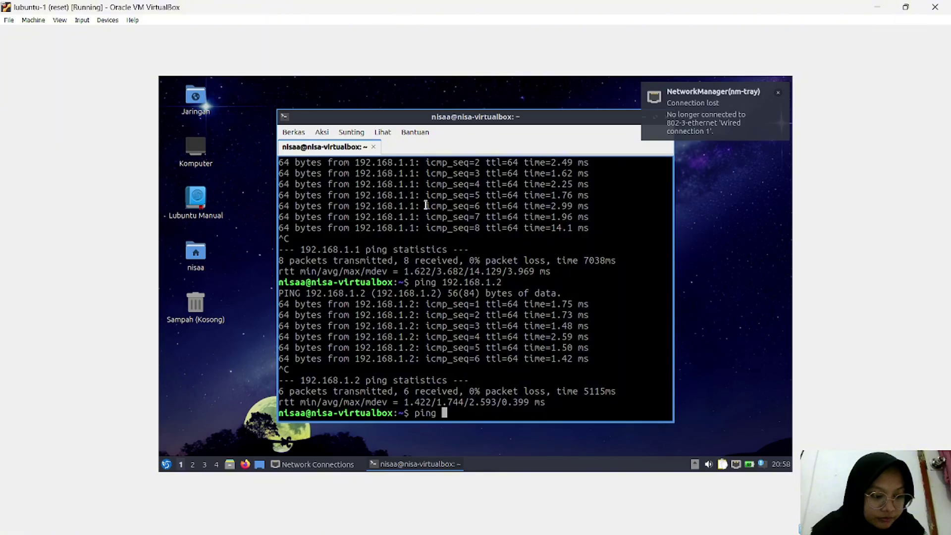
type("g")
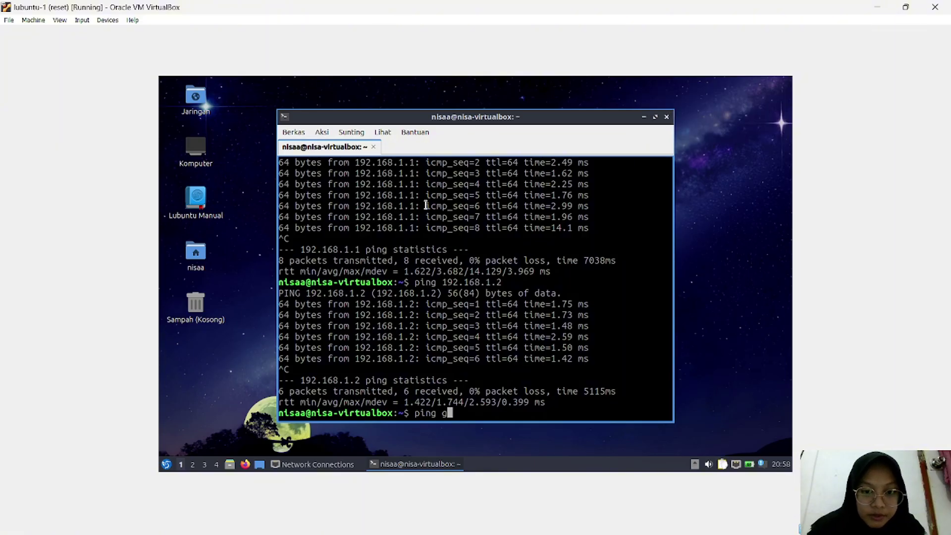
type("oog")
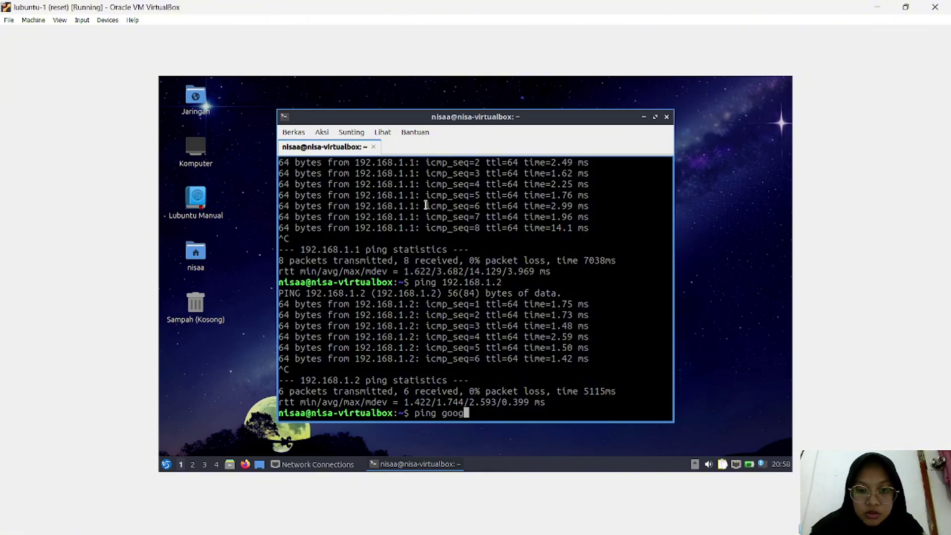
type("le.")
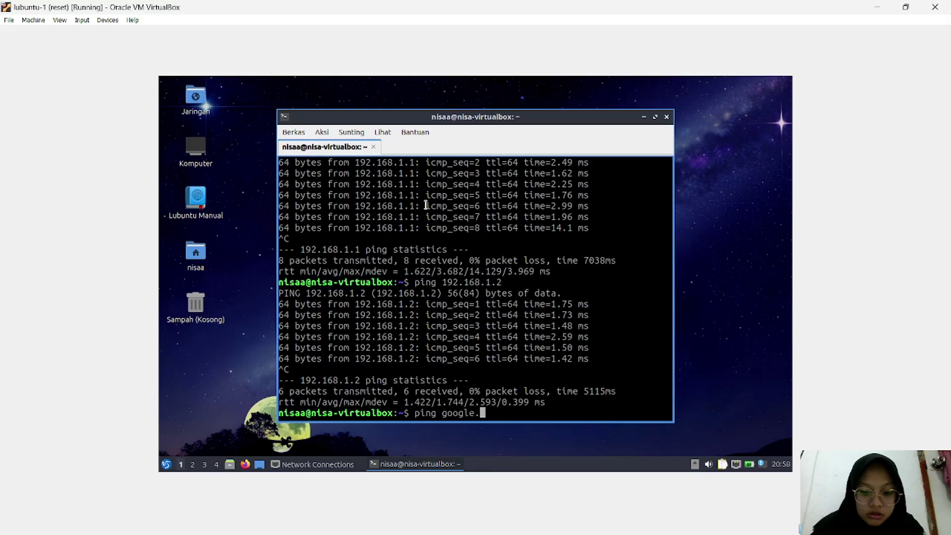
type("com")
key("Return")
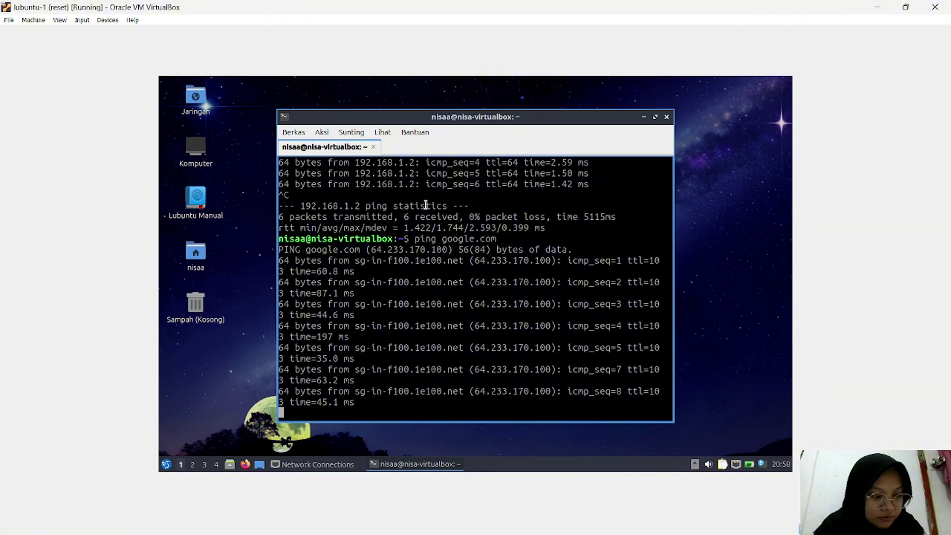
key("ctrl+c")
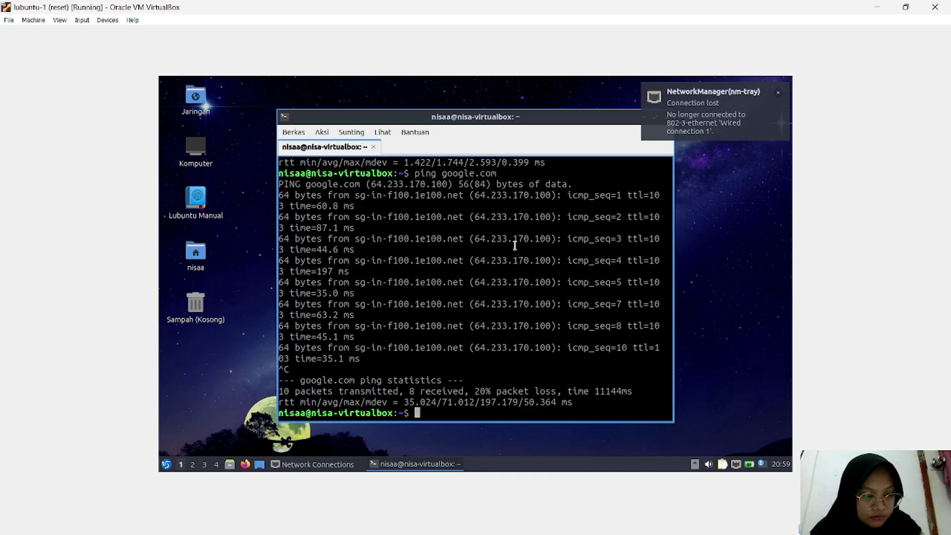
Step: Review the earlier ping output in QTerminal, then minimize the terminal to show the Lubuntu desktop
scroll(441, 274, "up", 3)
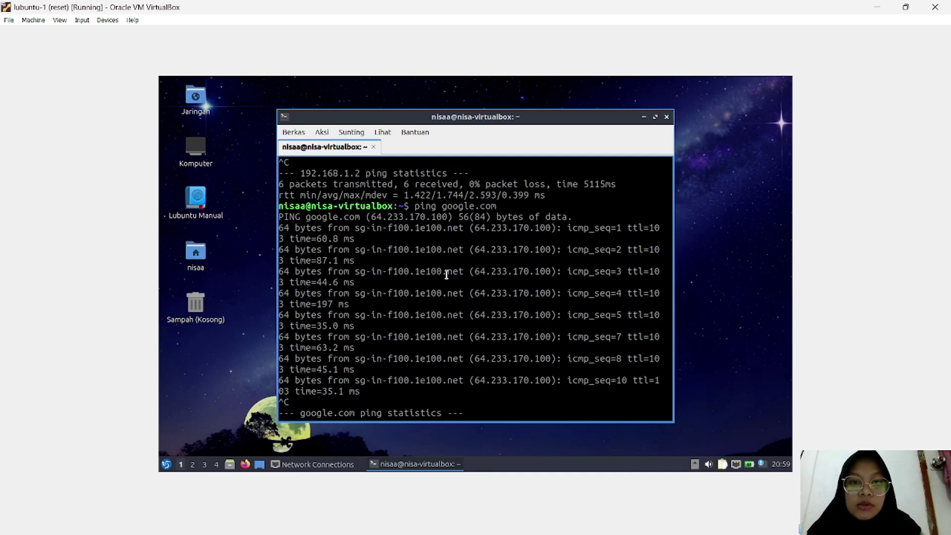
scroll(445, 274, "up", 6)
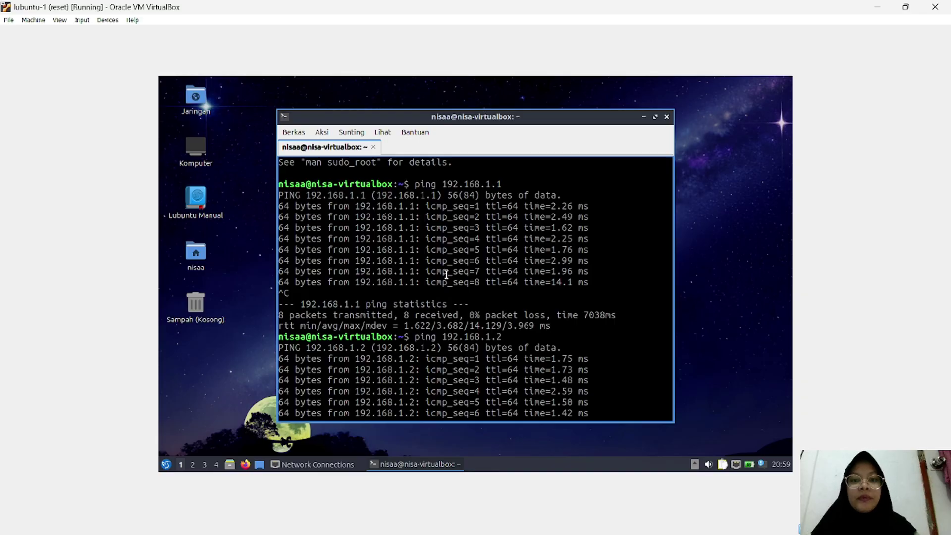
scroll(498, 308, "down", 1)
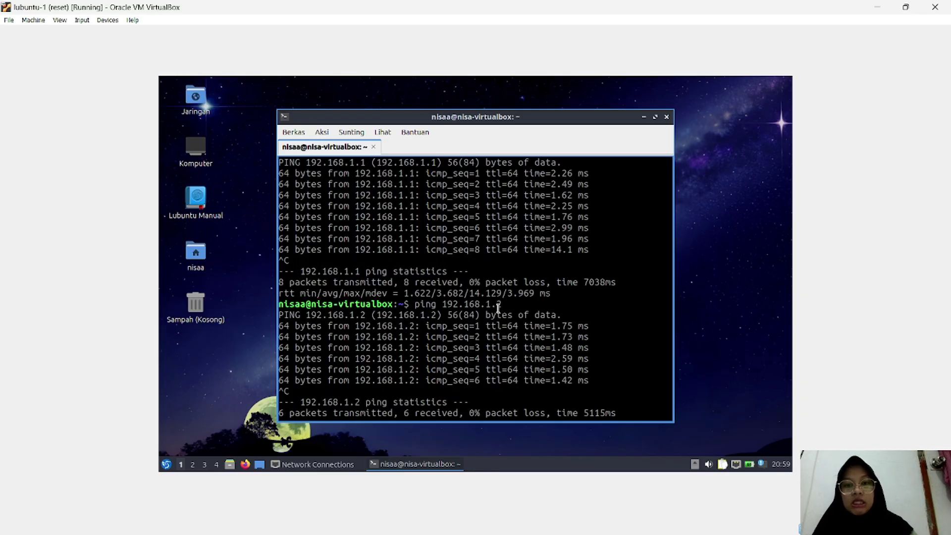
scroll(486, 322, "down", 3)
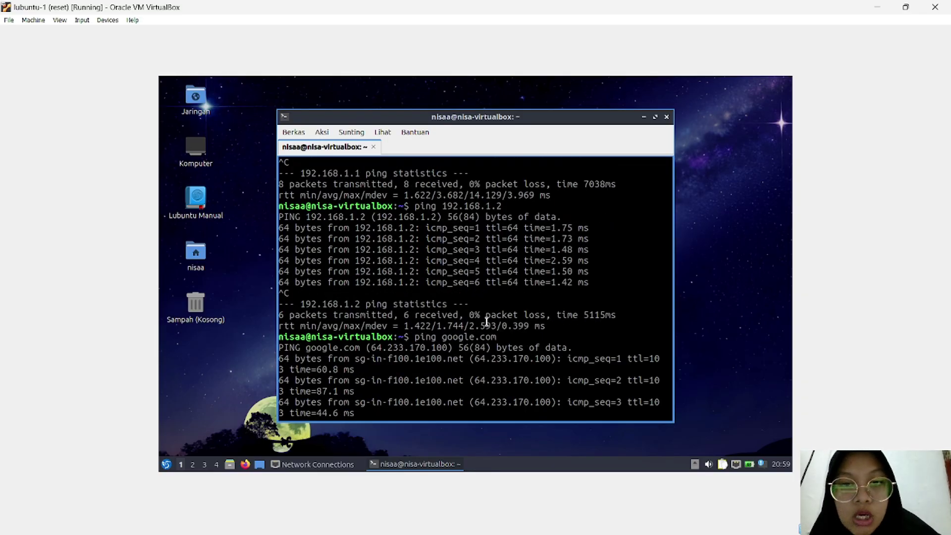
scroll(486, 322, "down", 5)
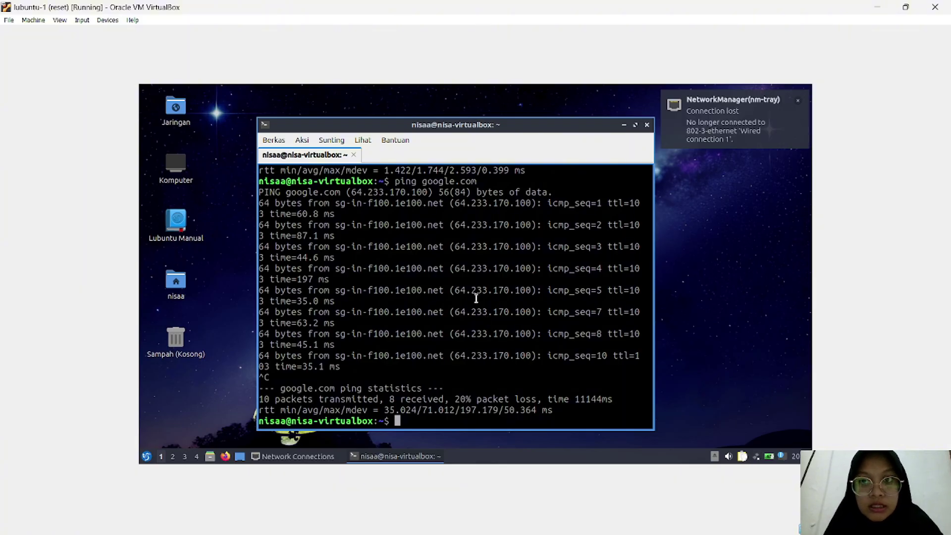
left_click(622, 124)
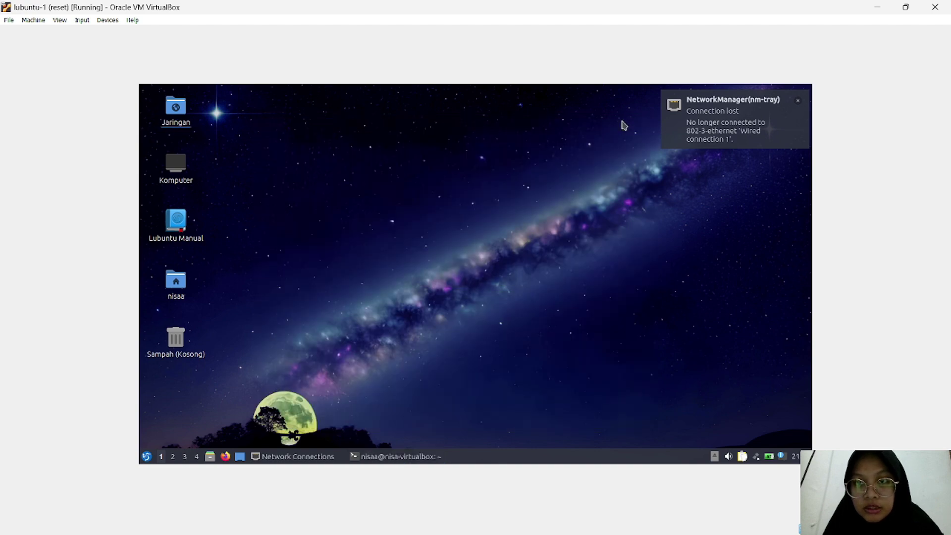
Step: Reconnect Wired connection 1 from the nm-tray network menu
left_click(758, 457)
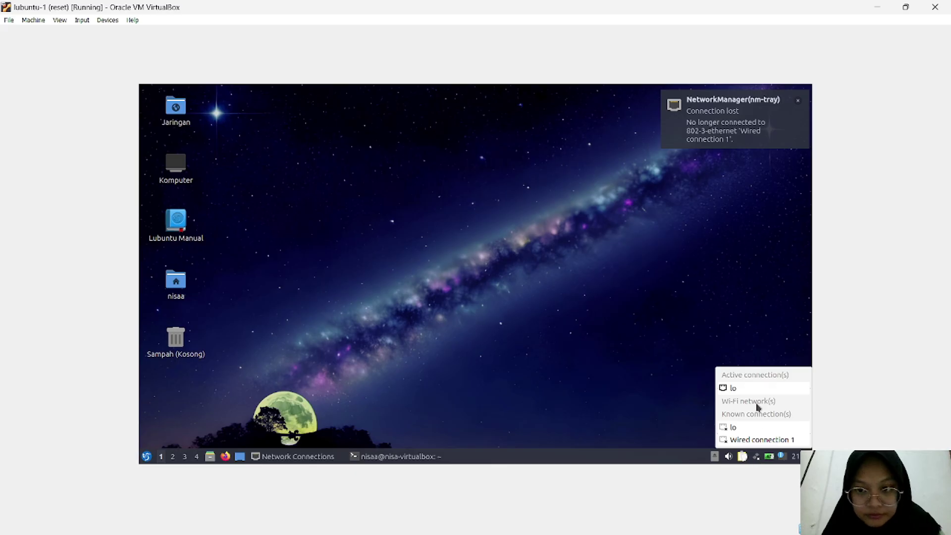
left_click(742, 440)
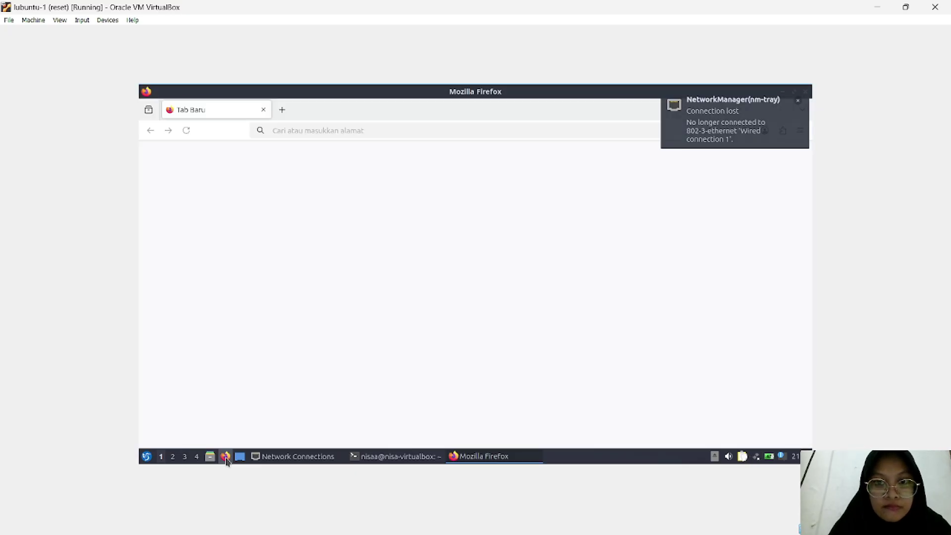
Step: Reconnect the wired network, finish Firefox's welcome onboarding (Simpan dan Lanjutkan, Lewati langkah ini), and open a new tab
left_click(758, 460)
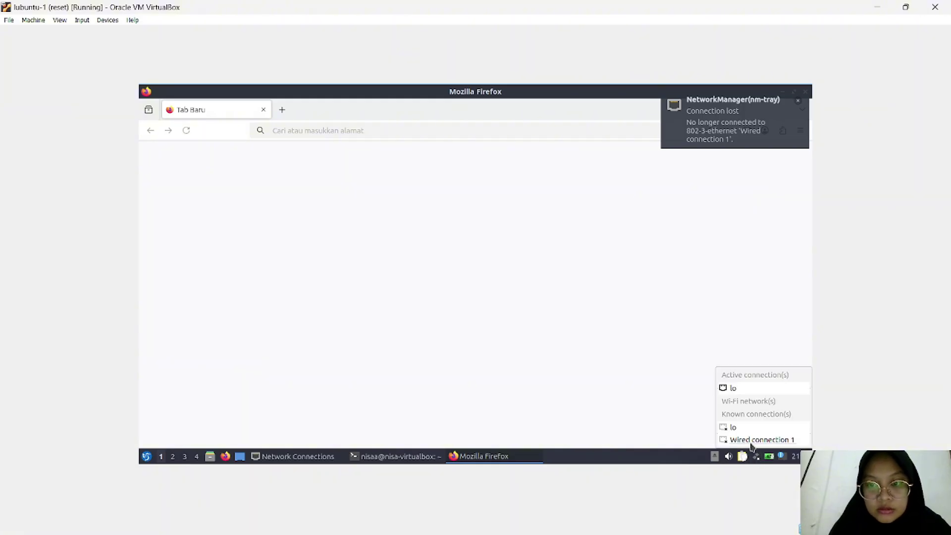
left_click(751, 444)
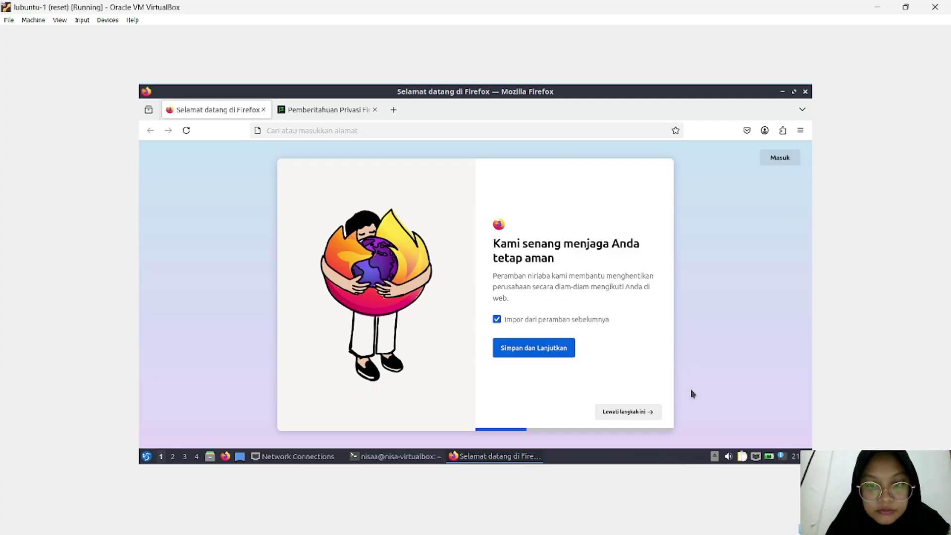
left_click(631, 417)
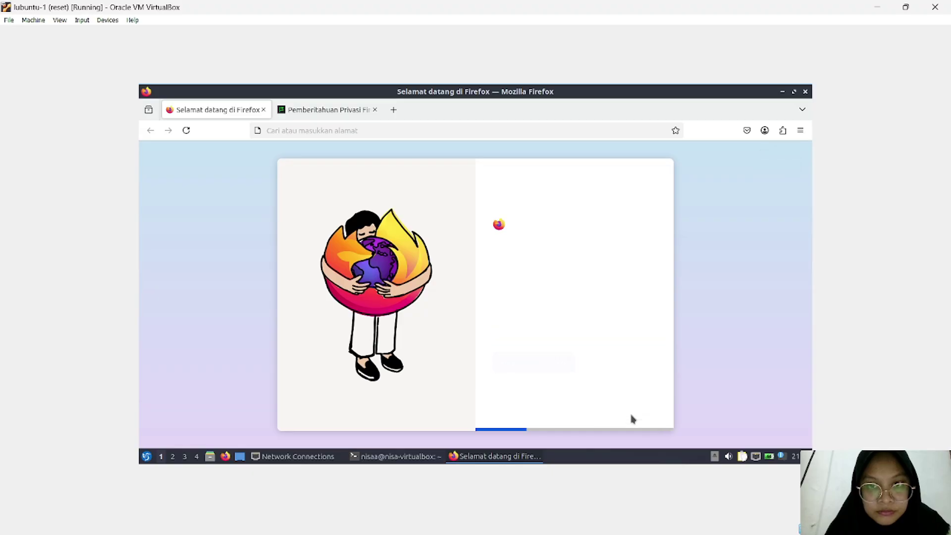
left_click(629, 415)
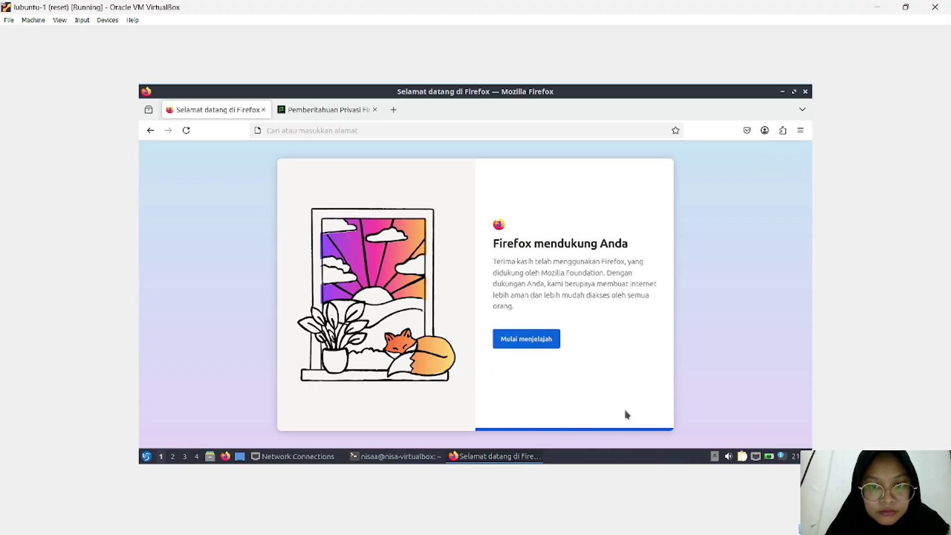
left_click(393, 110)
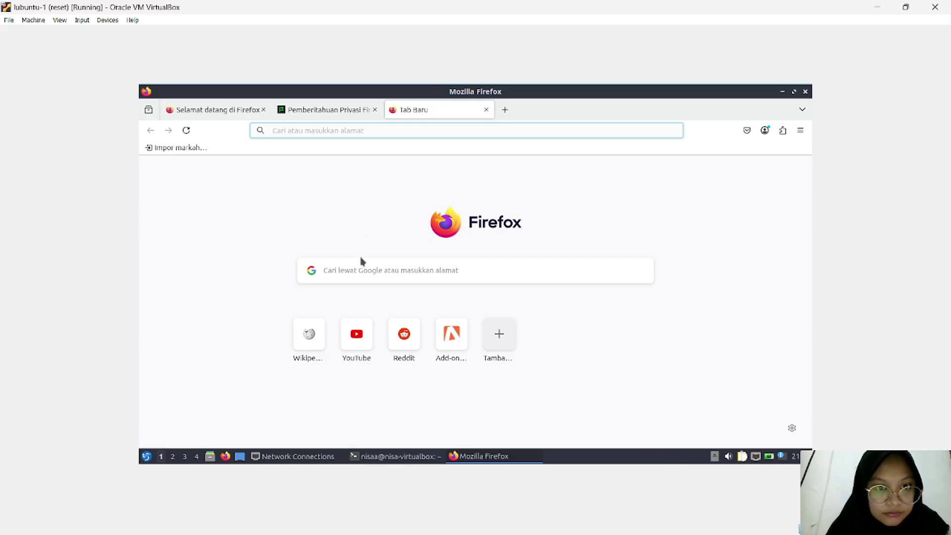
Step: Enter google.com in the new-tab page's address box and try to load it
left_click(352, 268)
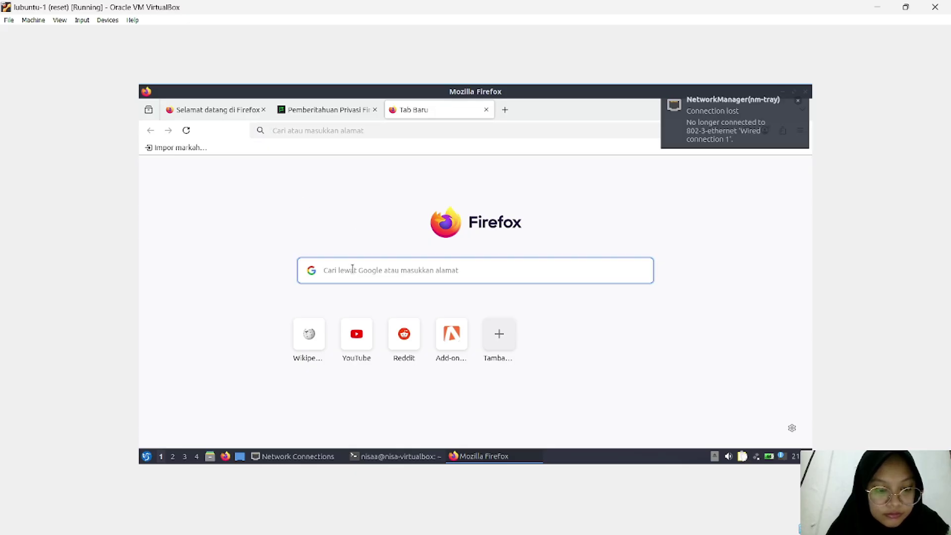
type("goo")
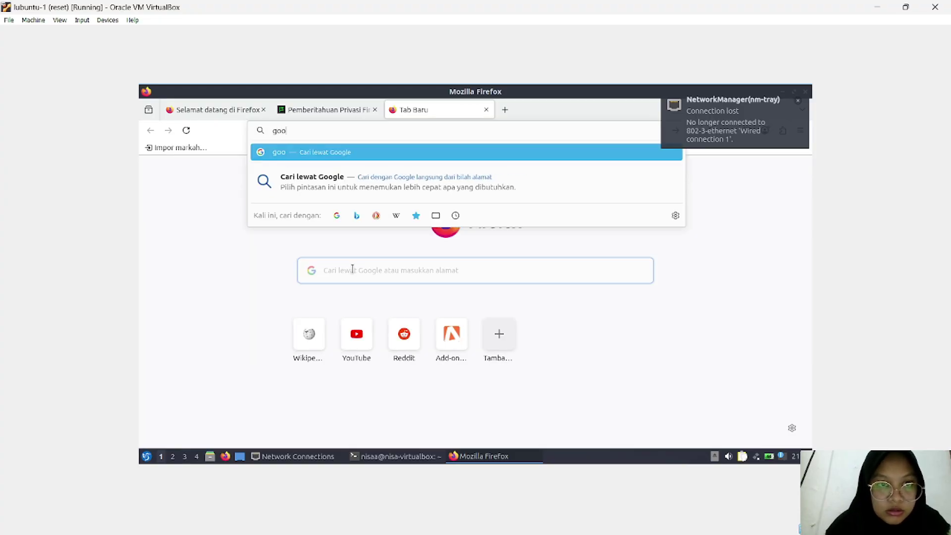
type("gl")
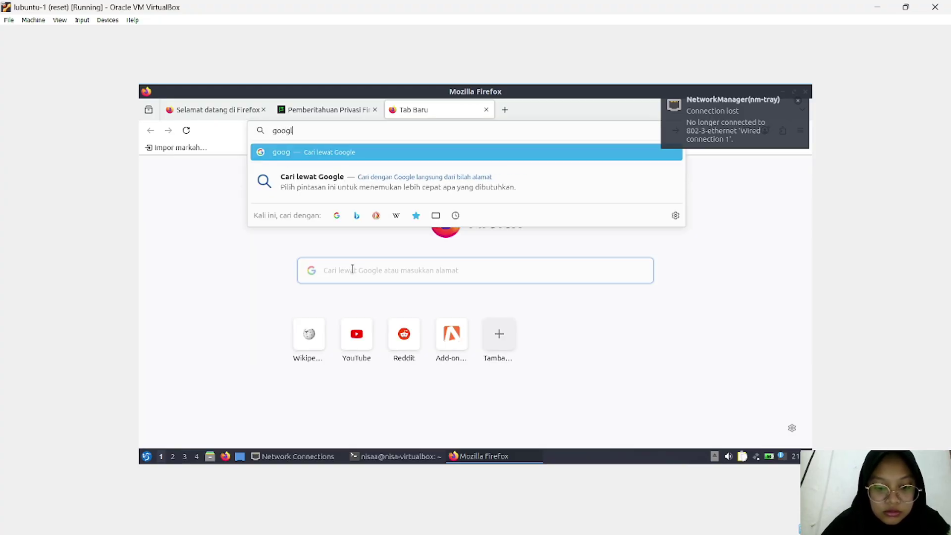
type("e.com")
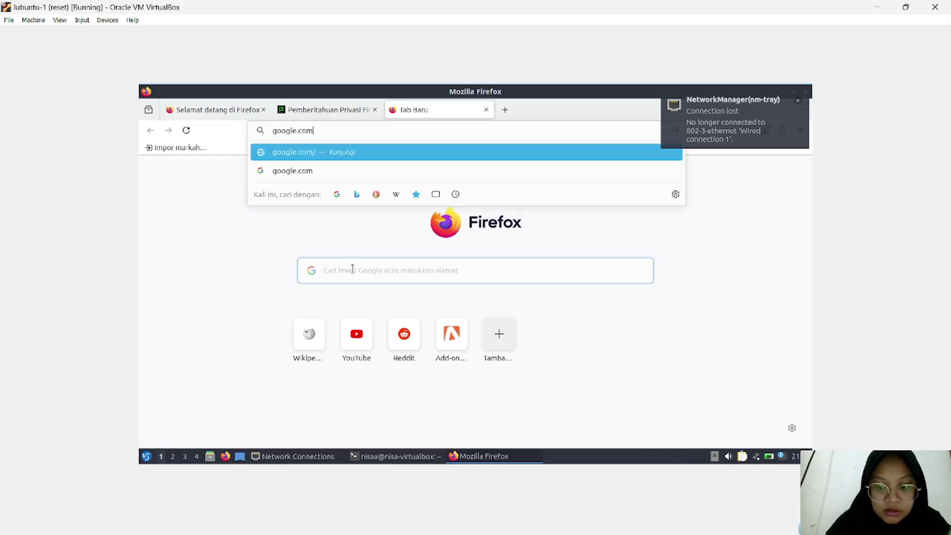
key("Return")
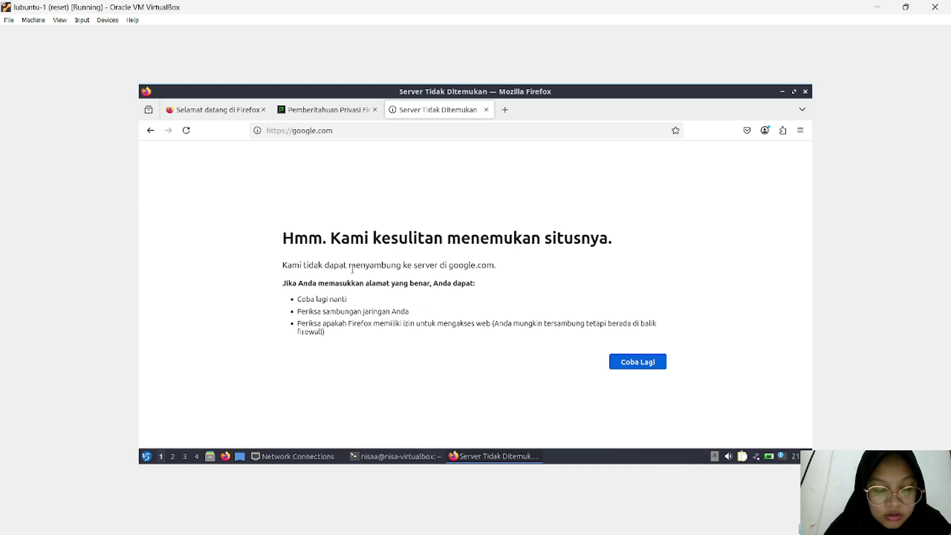
Step: Open YouTube from a new tab's shortcuts, reconnect Wired connection 1, and retry with Coba Lagi
left_click(503, 113)
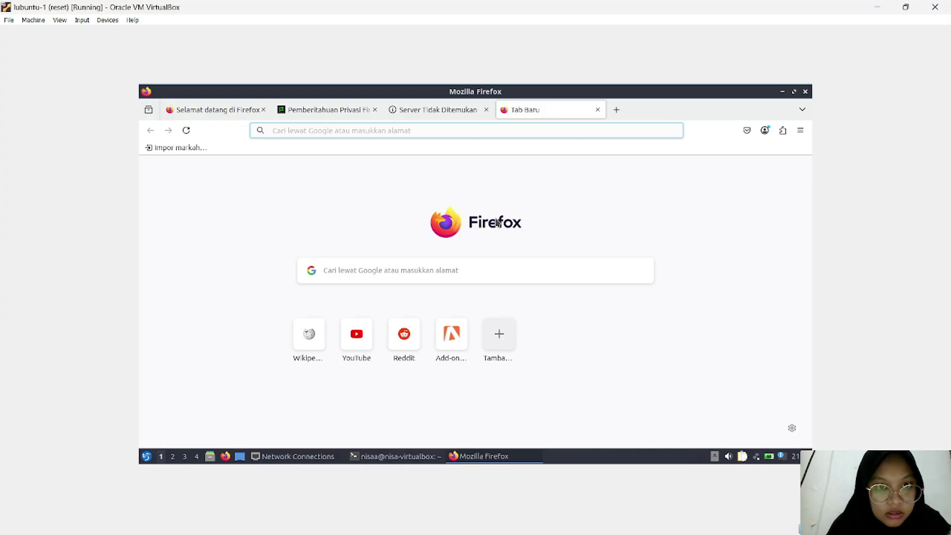
left_click(365, 346)
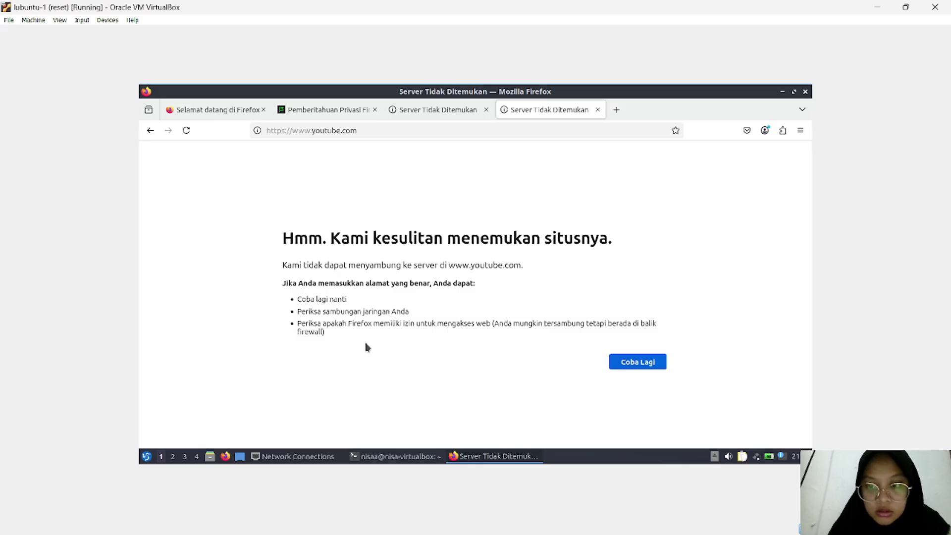
left_click(761, 458)
left_click(756, 445)
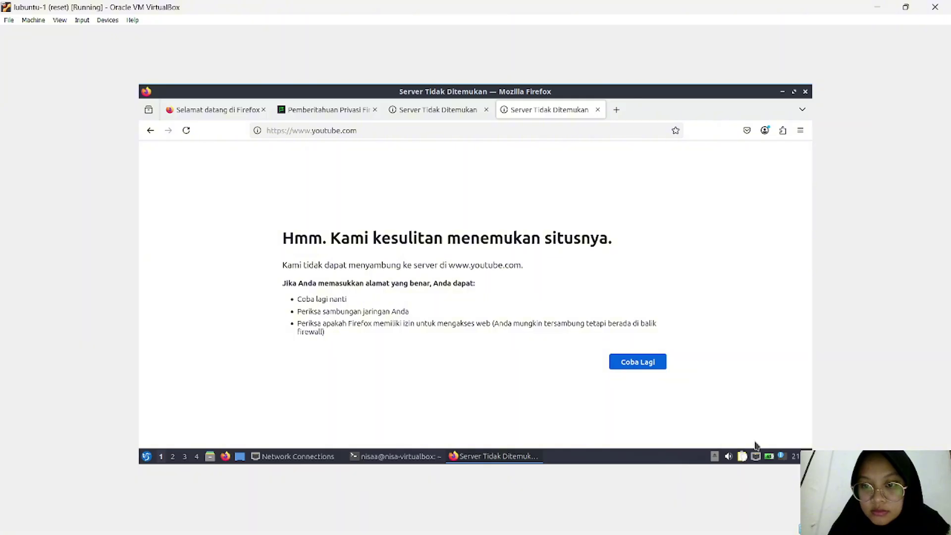
left_click(638, 366)
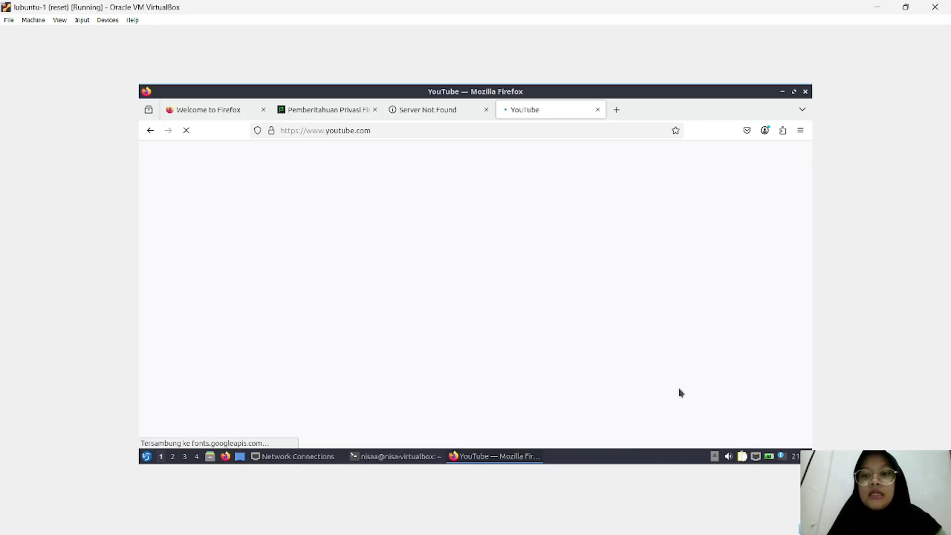
Step: Re-activate Wired connection 1 from the tray so YouTube's home page finishes loading
left_click(756, 458)
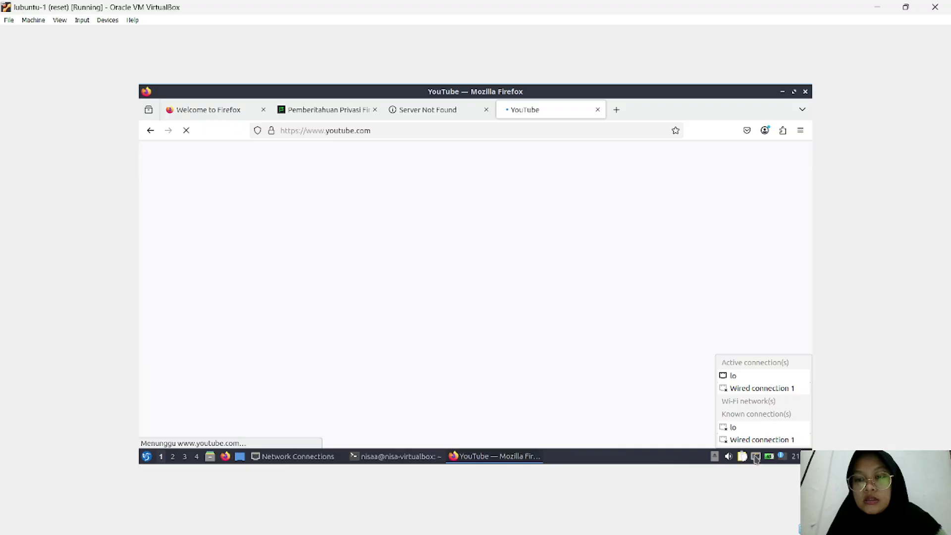
left_click(753, 440)
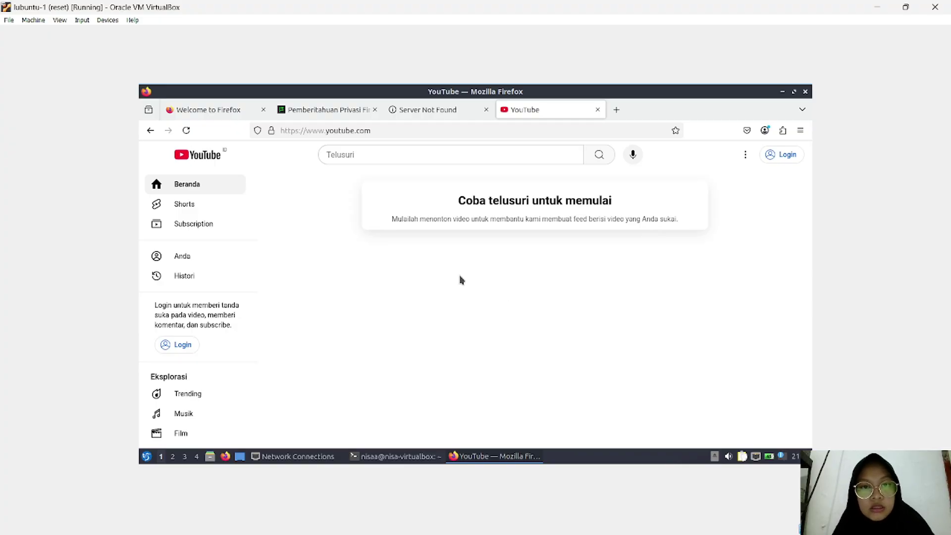
Step: Load google.com in a new Firefox tab
left_click(617, 110)
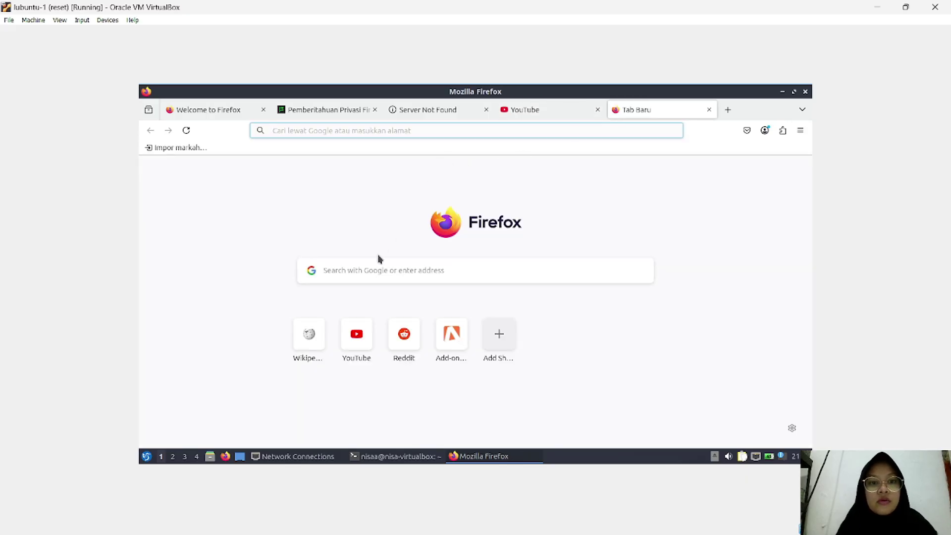
left_click(361, 270)
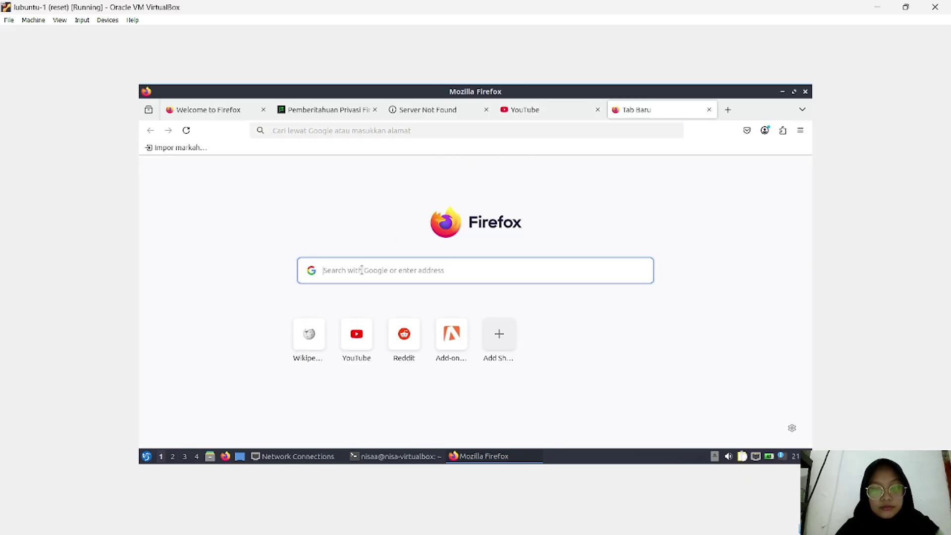
type("goo")
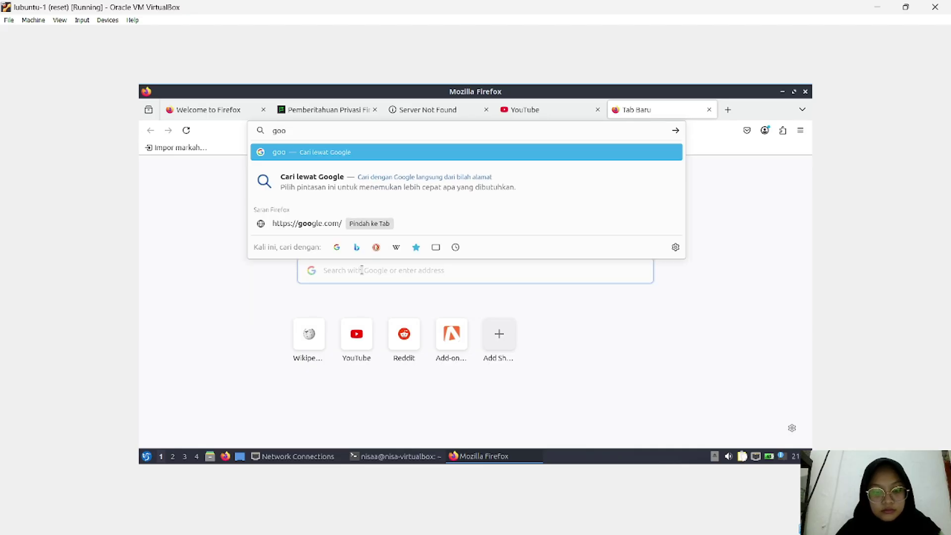
type("gle.")
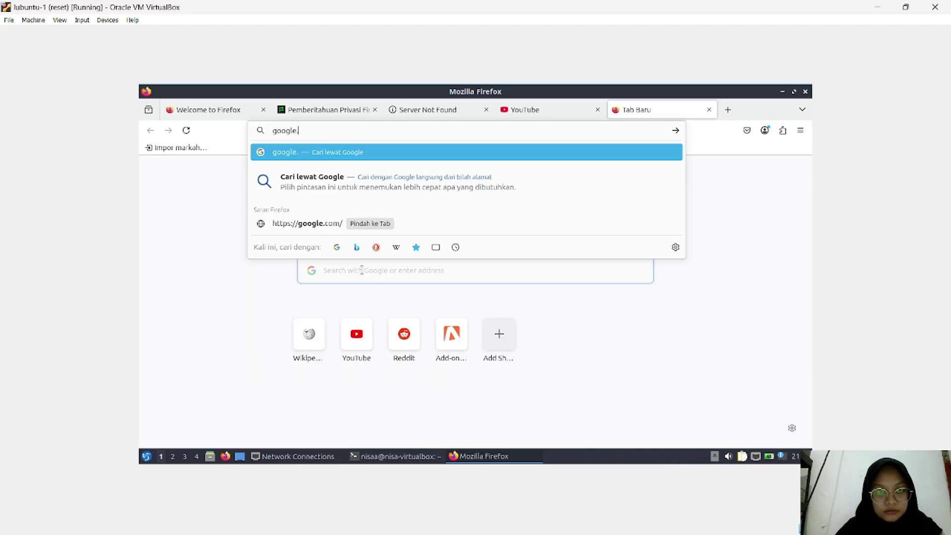
type("com")
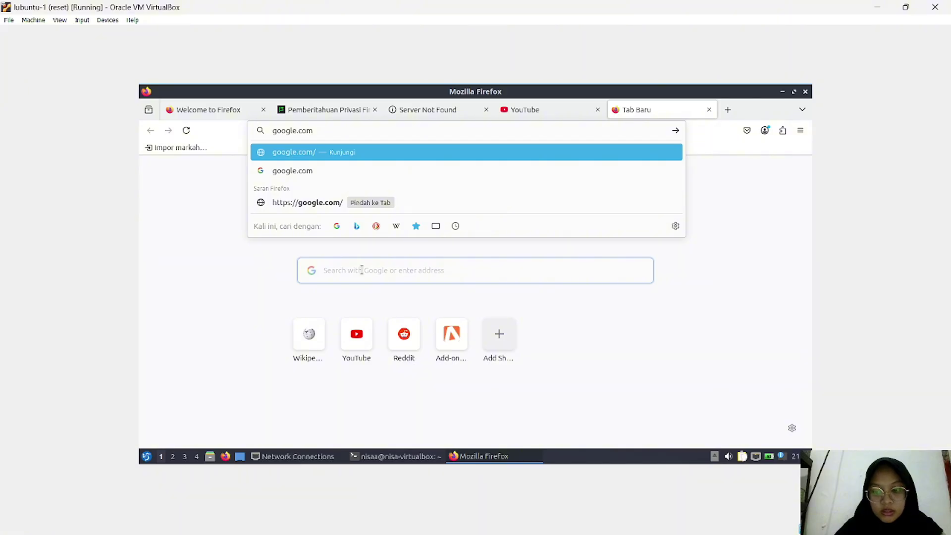
key("Return")
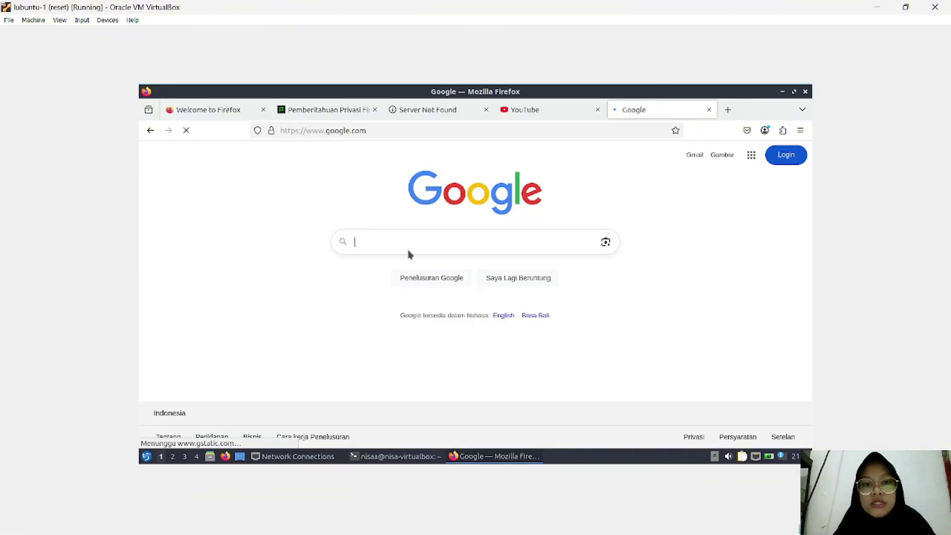
Step: Search Google for 'upin ipin', reconnect the wired network, and return to the YouTube tab
left_click(405, 247)
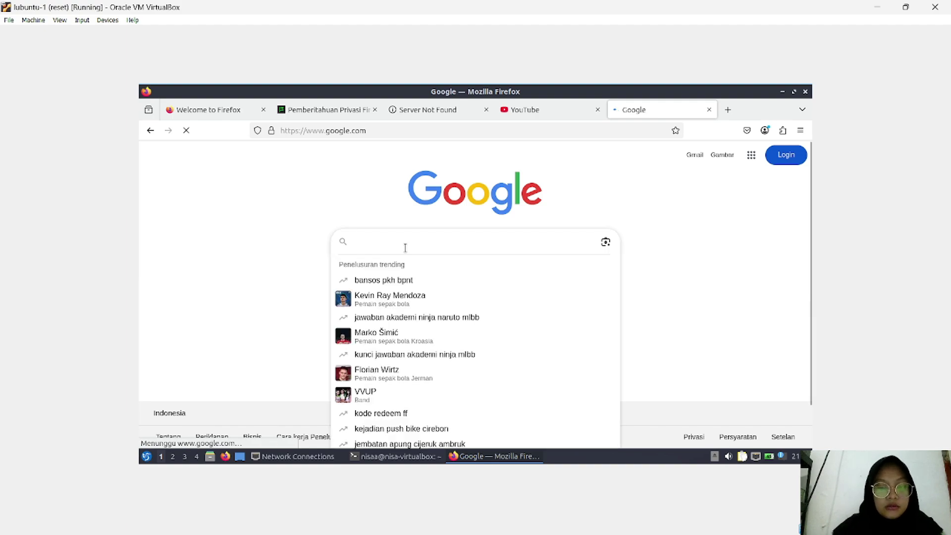
type("upin")
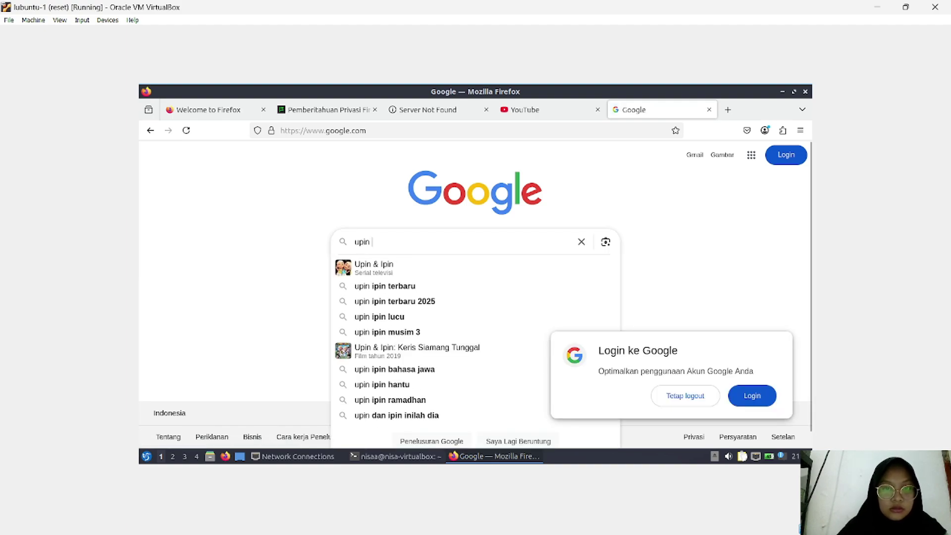
left_click(408, 270)
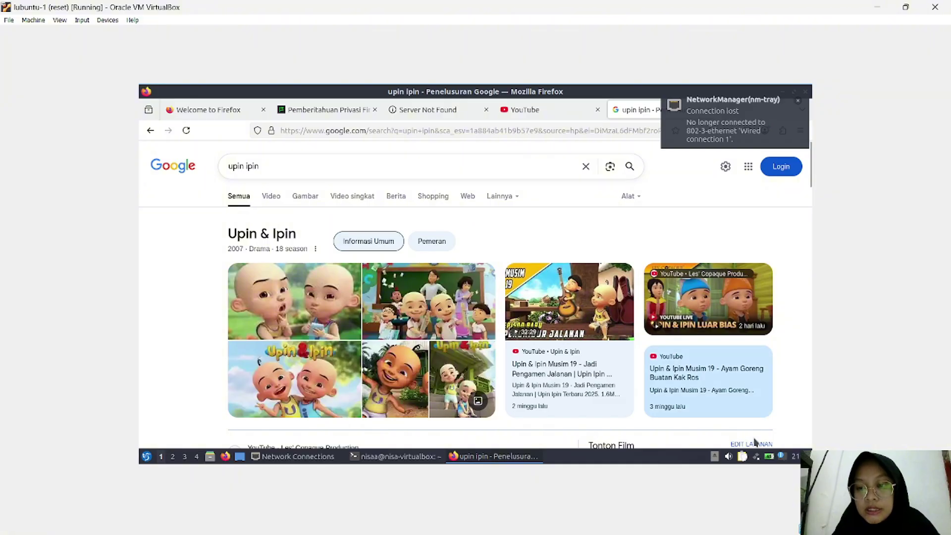
left_click(758, 457)
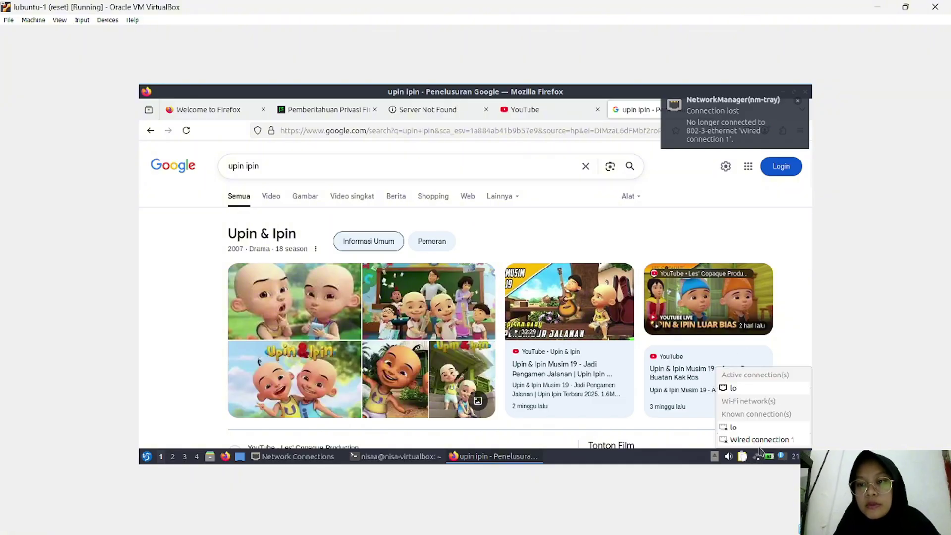
left_click(756, 443)
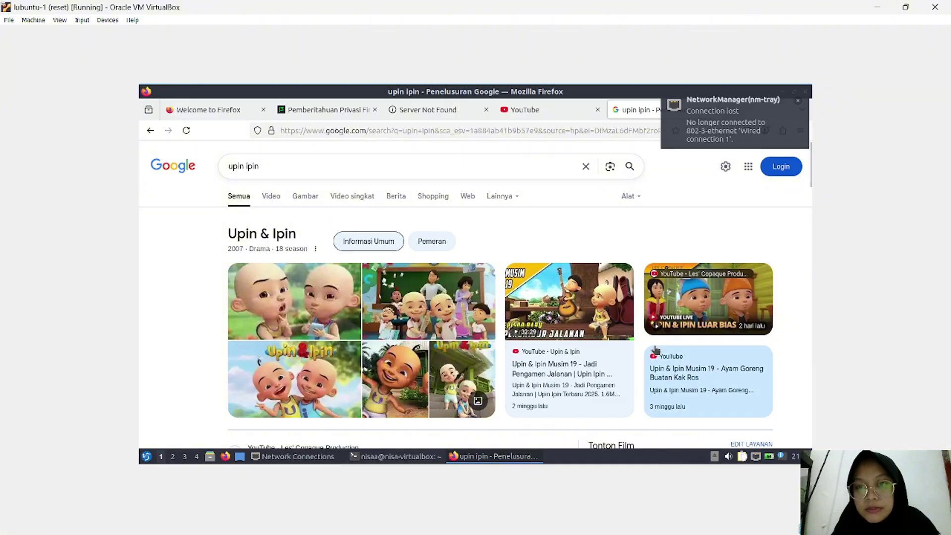
left_click(515, 111)
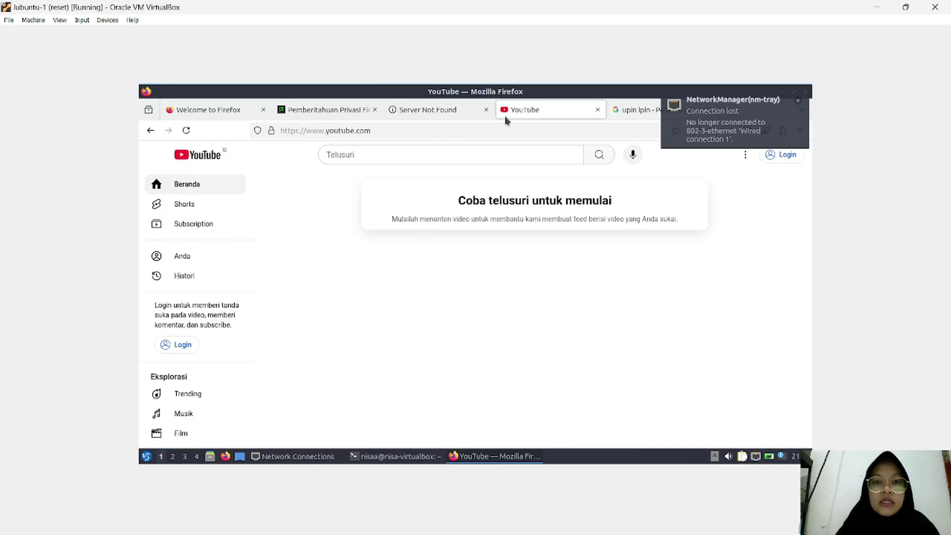
Step: Search YouTube for 'upin ipin' using the suggestion and skim the video results
left_click(424, 151)
type("upin")
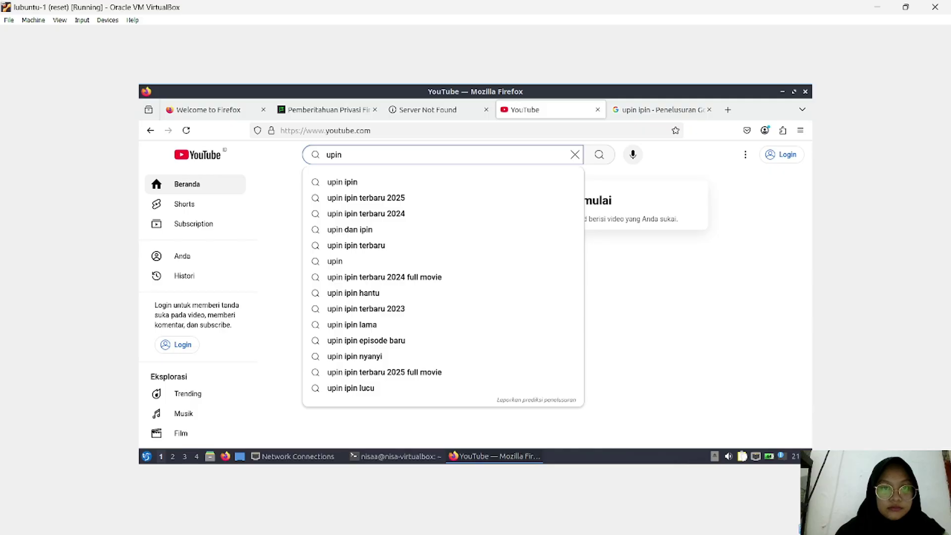
left_click(348, 183)
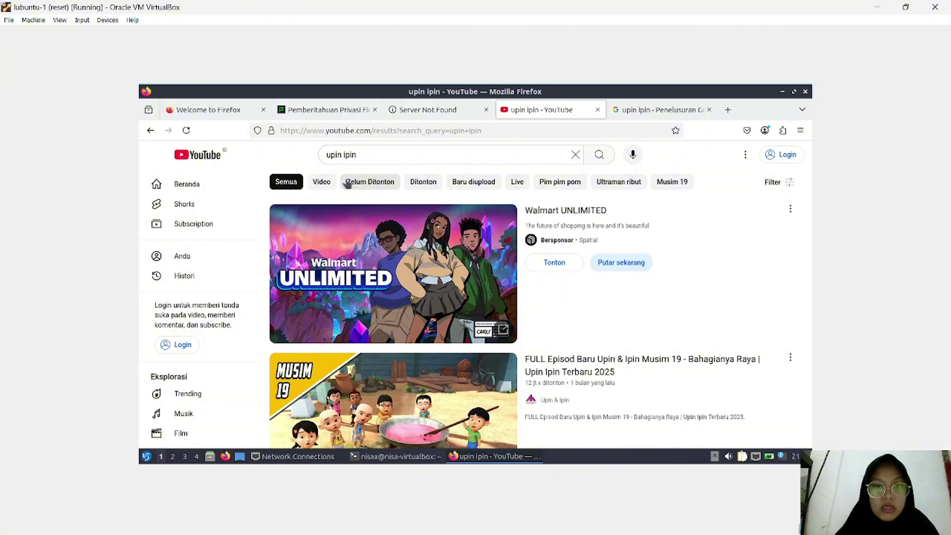
scroll(501, 294, "down", 5)
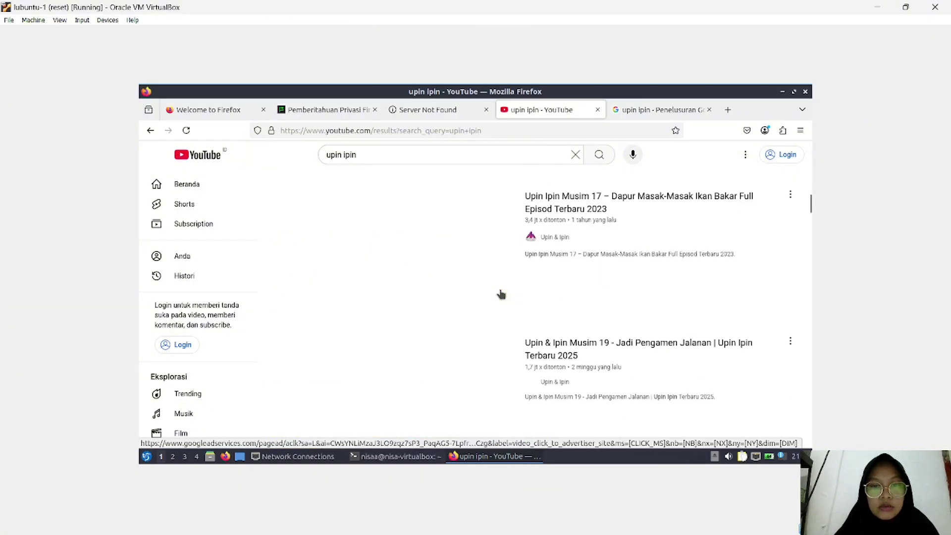
scroll(501, 293, "up", 5)
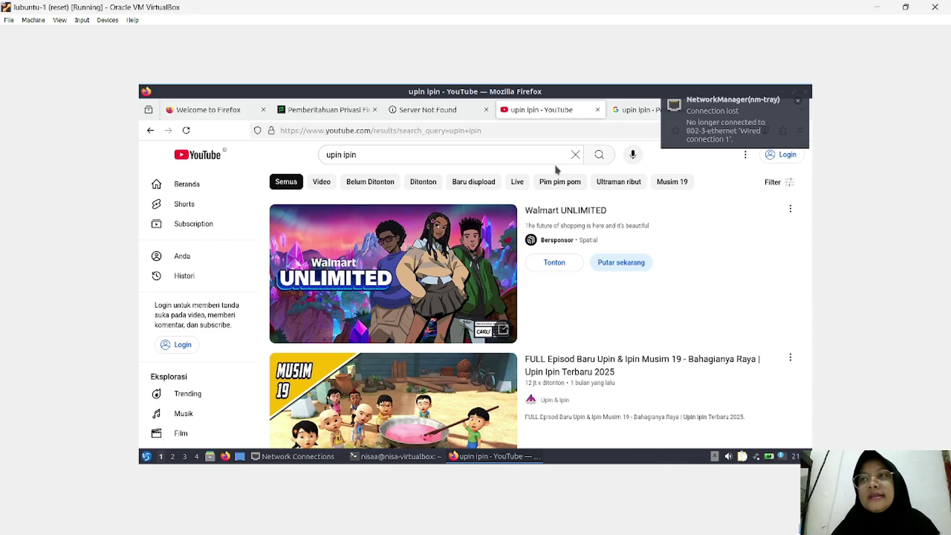
Step: Re-activate Wired connection 1 and scroll further down the Upin & Ipin episode results
left_click(754, 457)
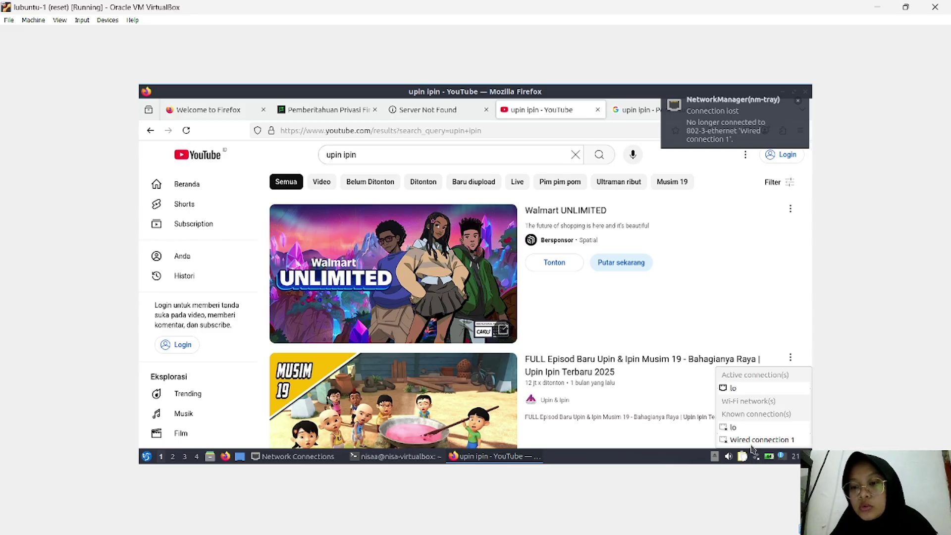
left_click(757, 440)
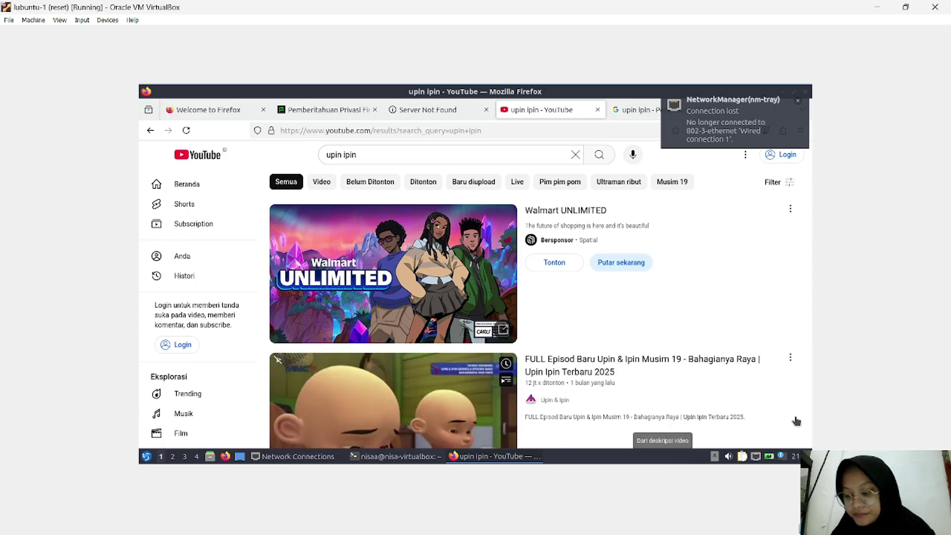
scroll(685, 404, "down", 1)
scroll(685, 403, "down", 5)
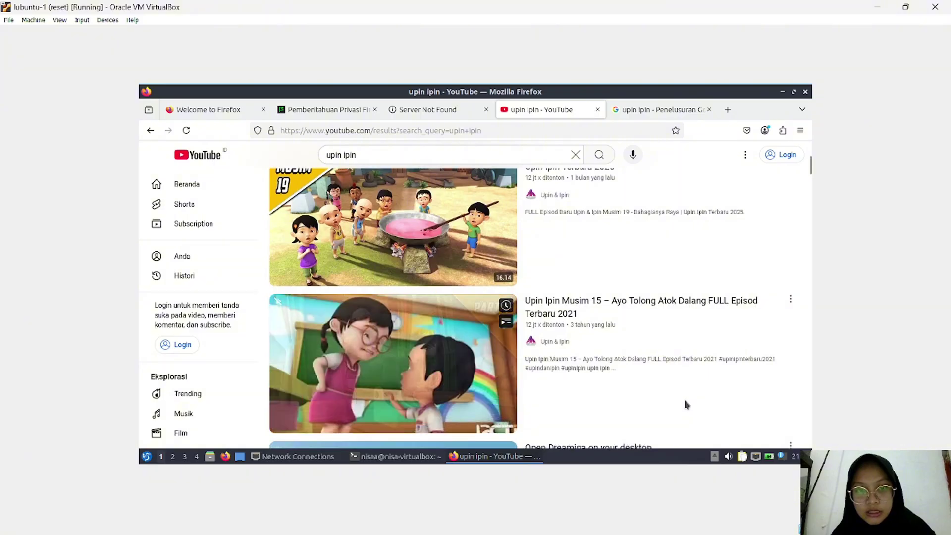